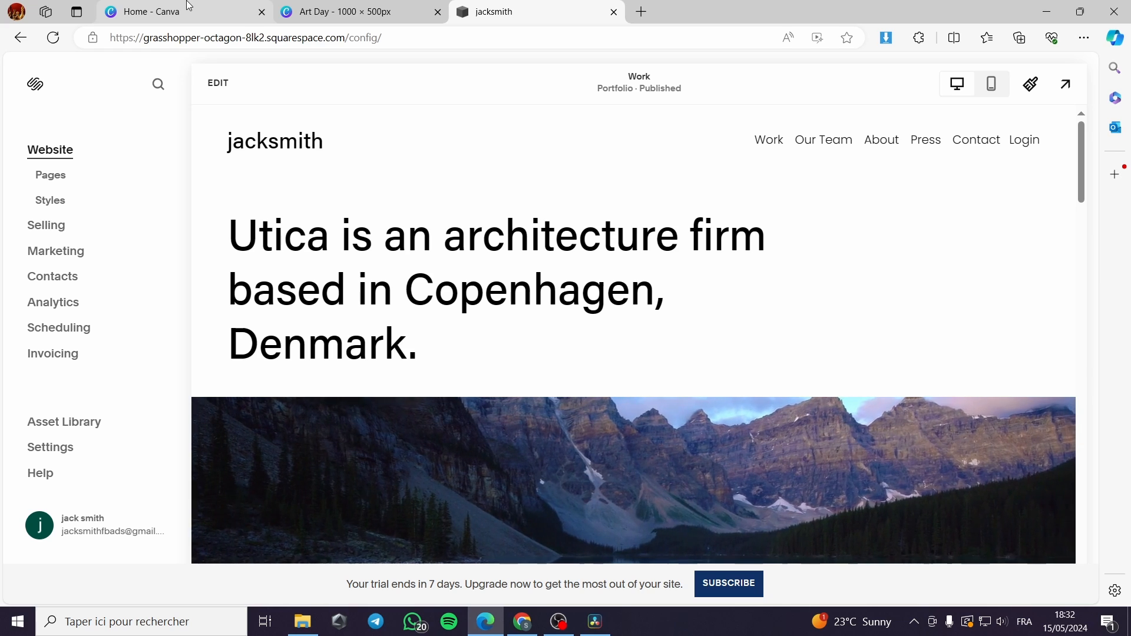
Step: Look over the Squarespace site's dashboard and open its Scheduling page
click(188, 7)
scroll(510, 189, up, 5)
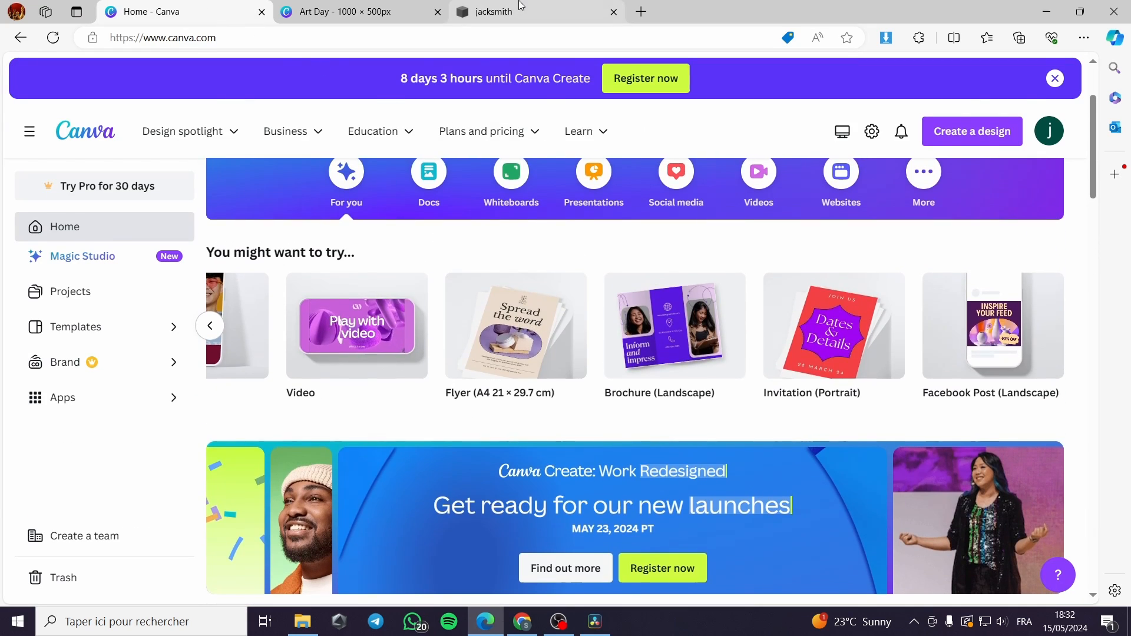
click(534, 13)
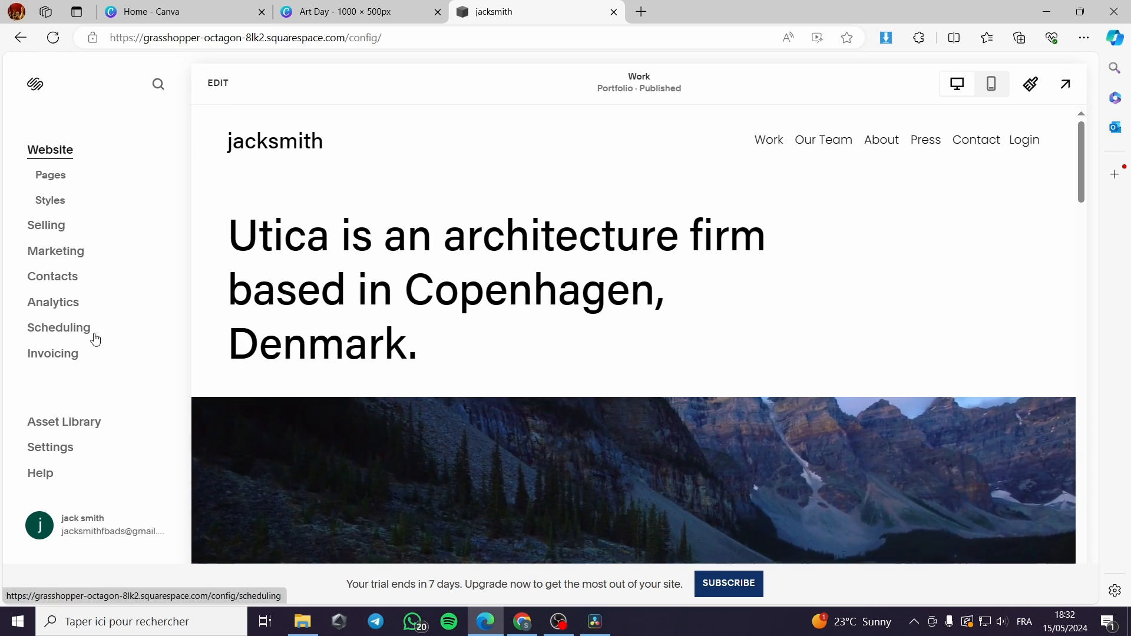
click(77, 338)
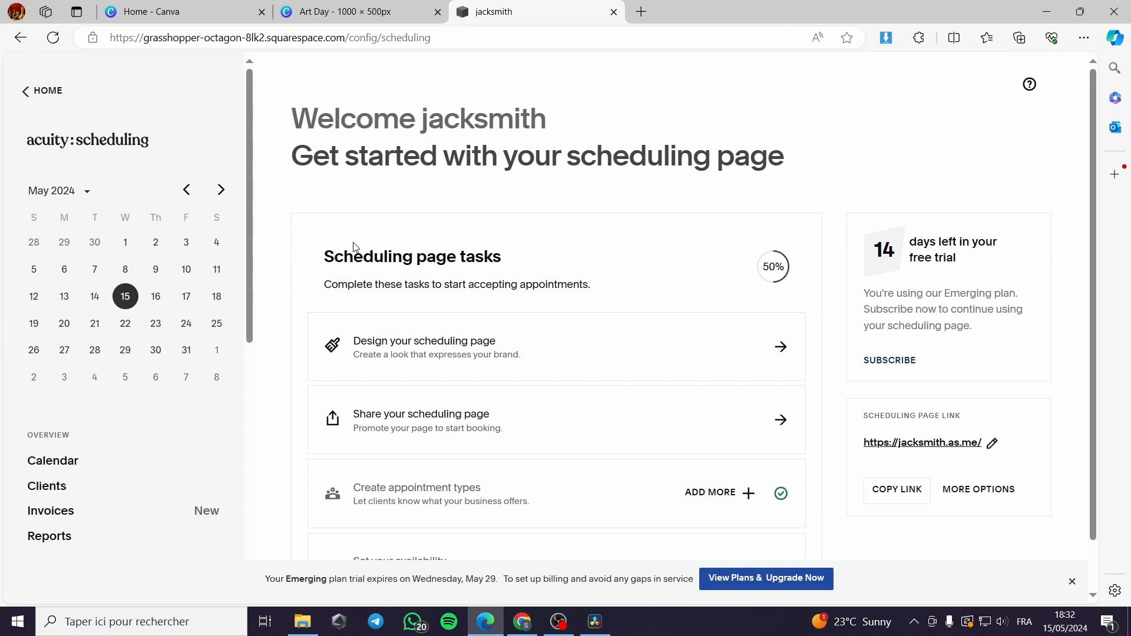
click(27, 91)
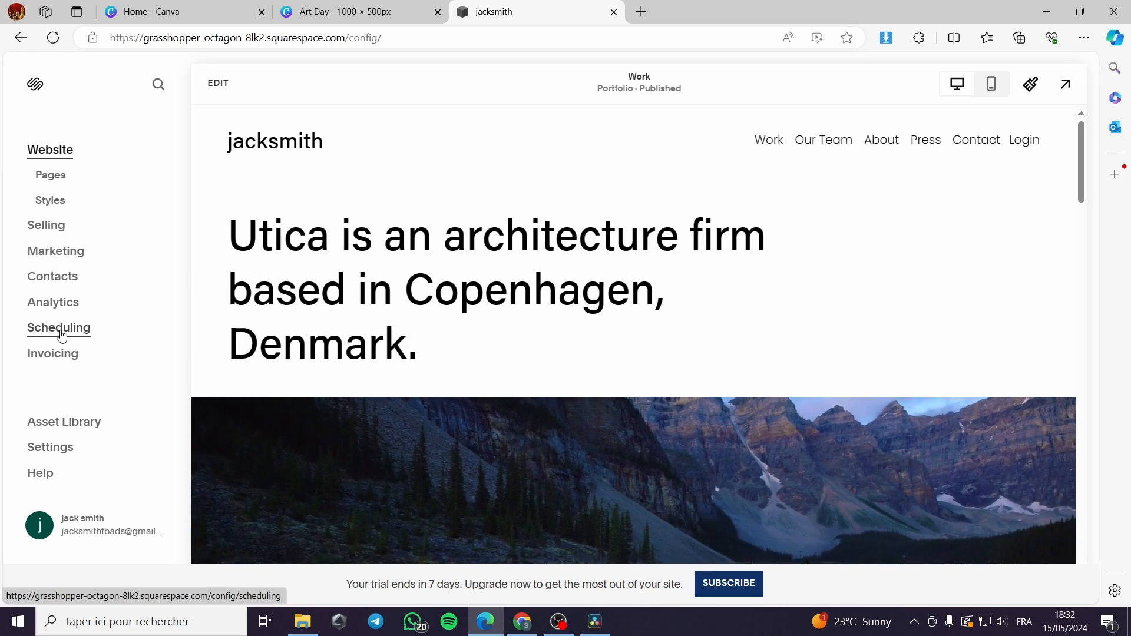
click(65, 336)
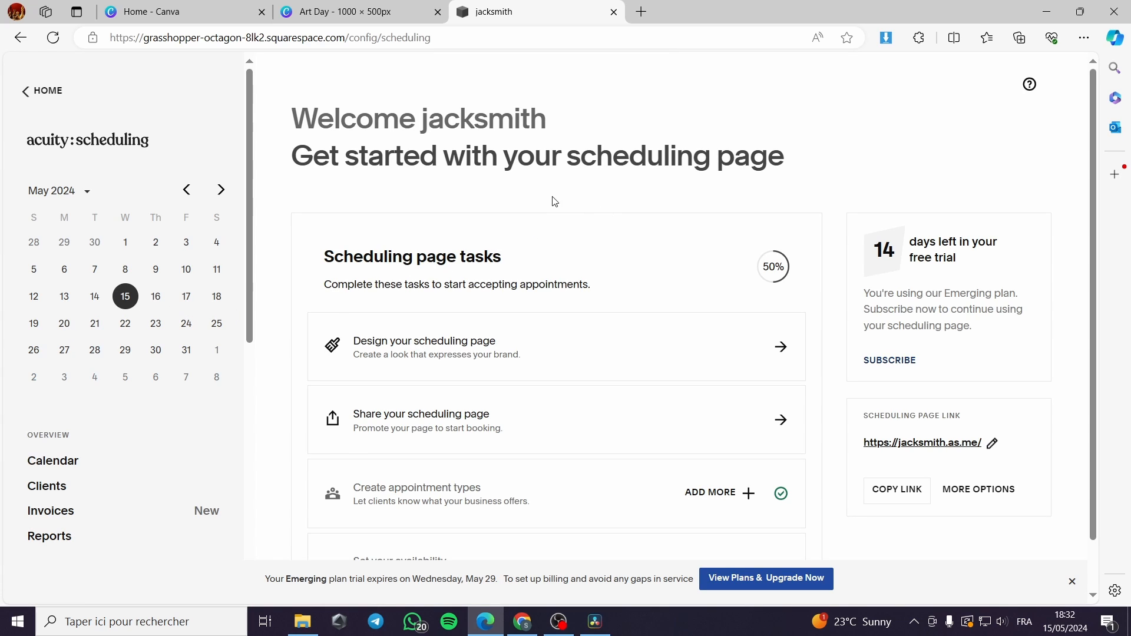
Step: Switch to the Canva home page and look through the recent designs
click(175, 6)
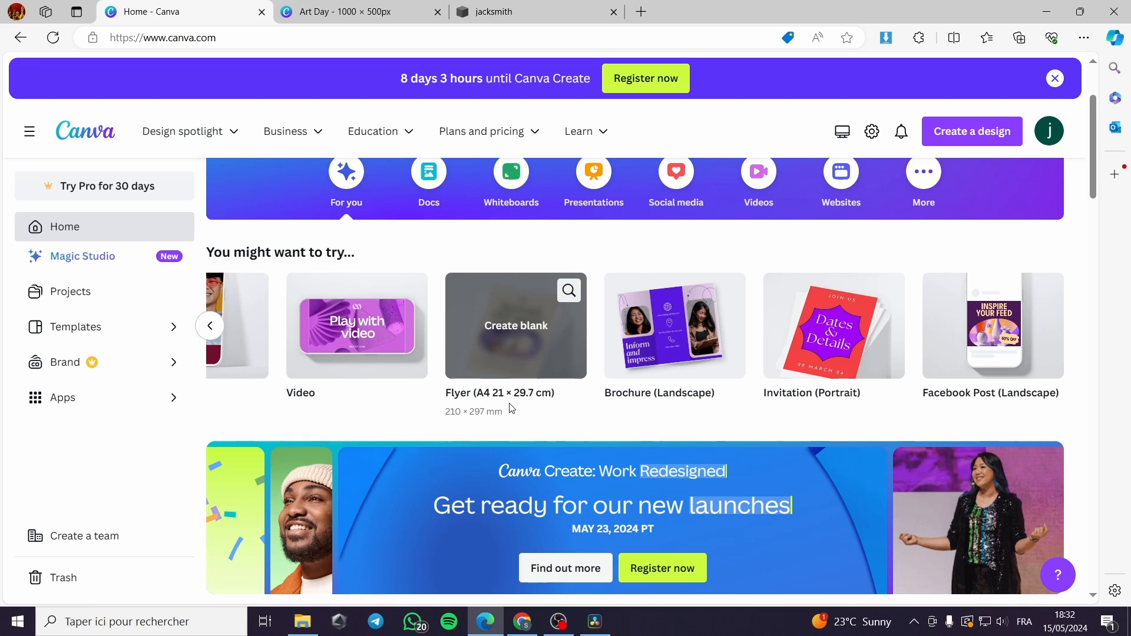
scroll(562, 407, up, 3)
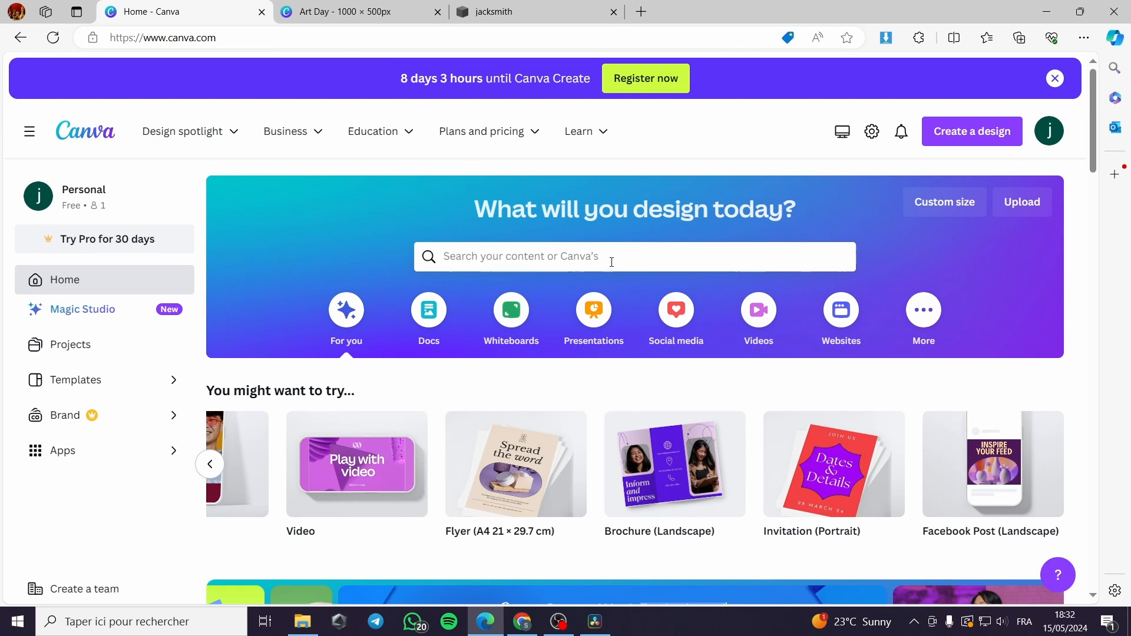
scroll(625, 259, down, 5)
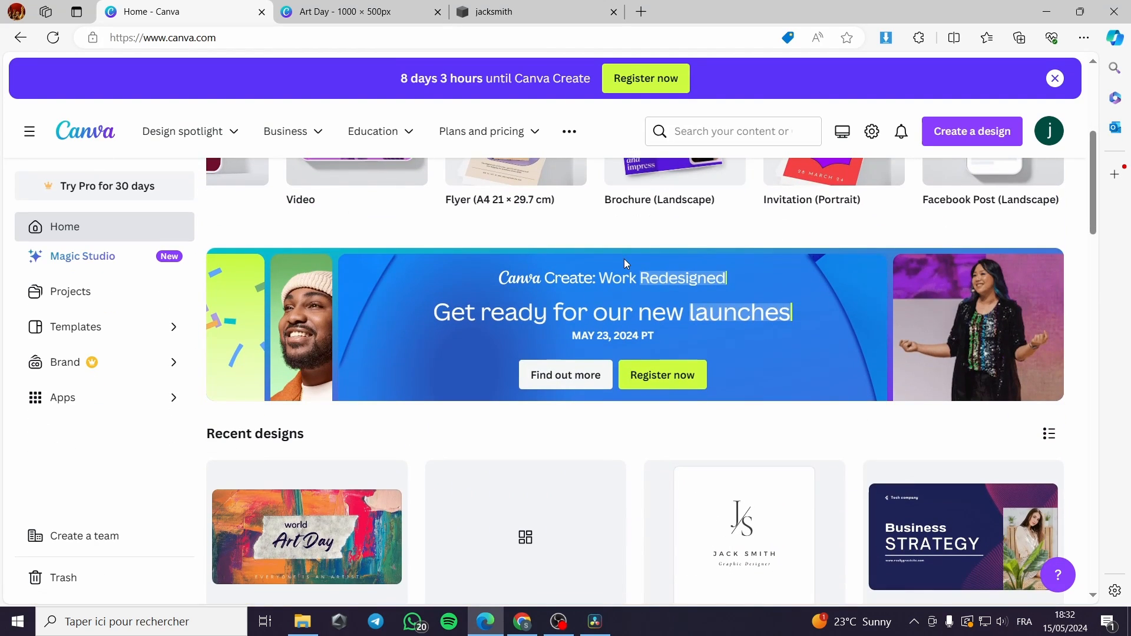
scroll(780, 507, down, 5)
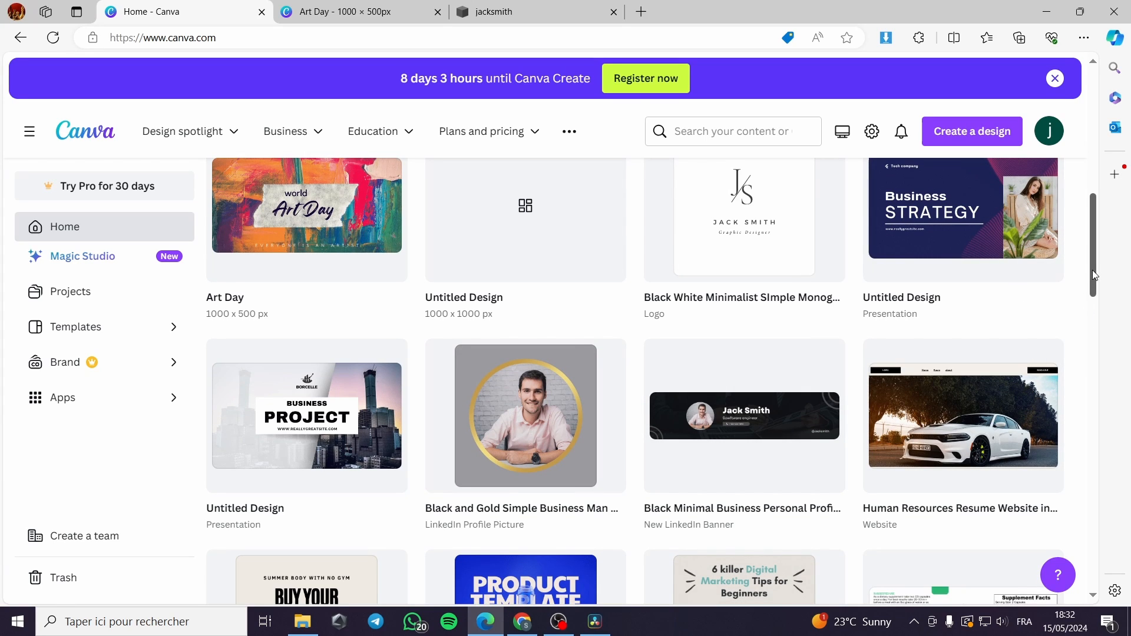
drag(1092, 271, 1129, 237)
scroll(1081, 182, up, 7)
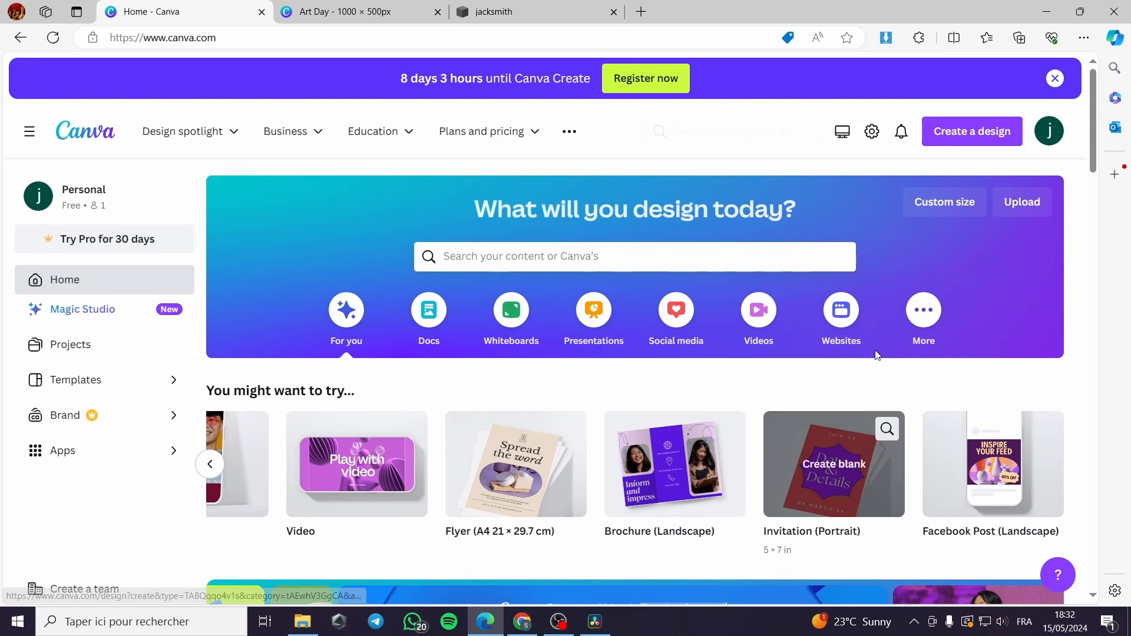
Step: Examine the options for starting a new design, including the template search and the custom size settings for width and height
click(1008, 140)
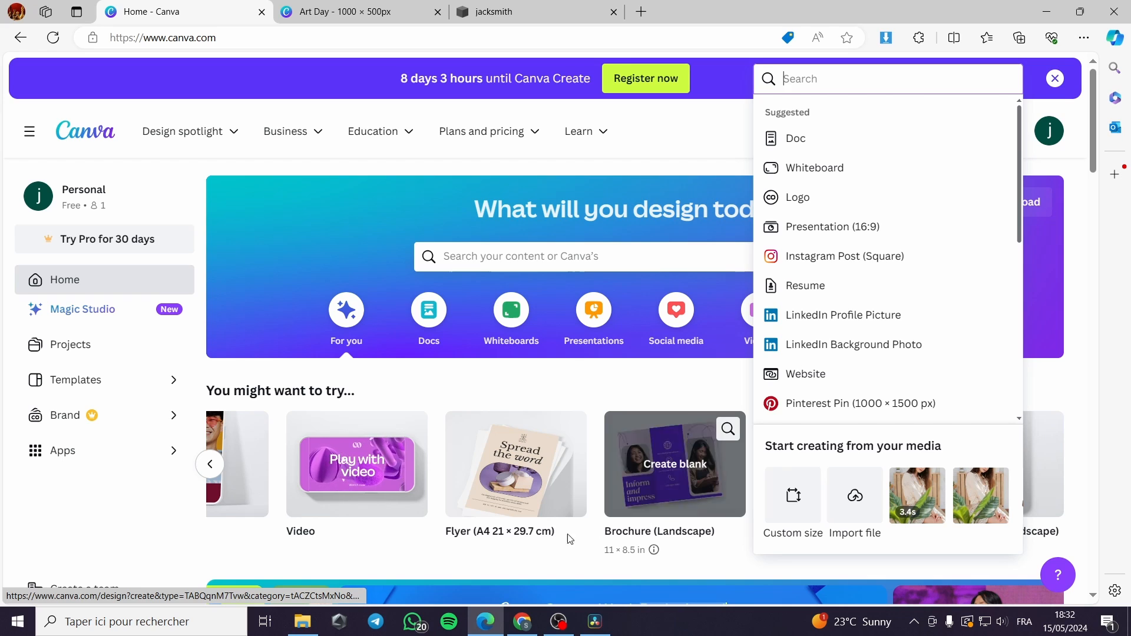
click(831, 543)
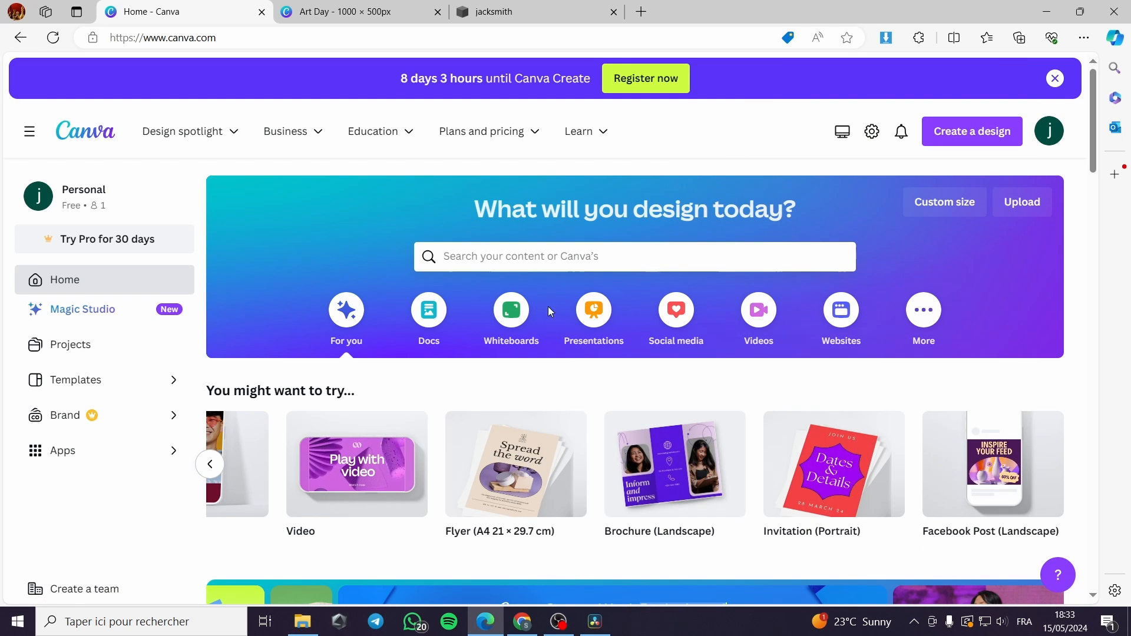
click(532, 254)
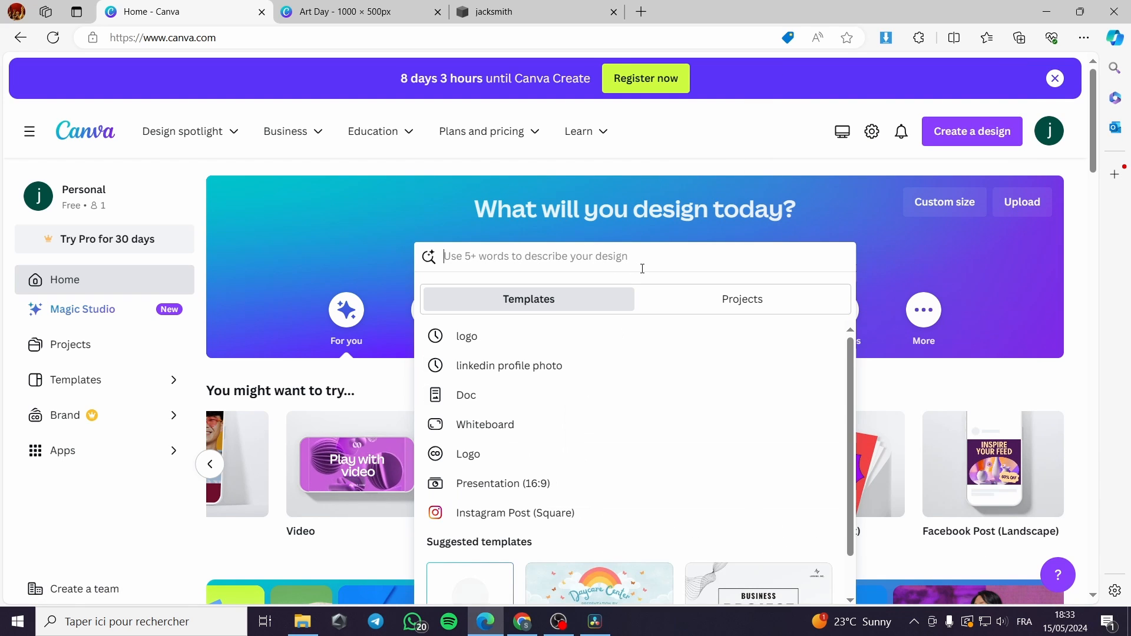
click(735, 172)
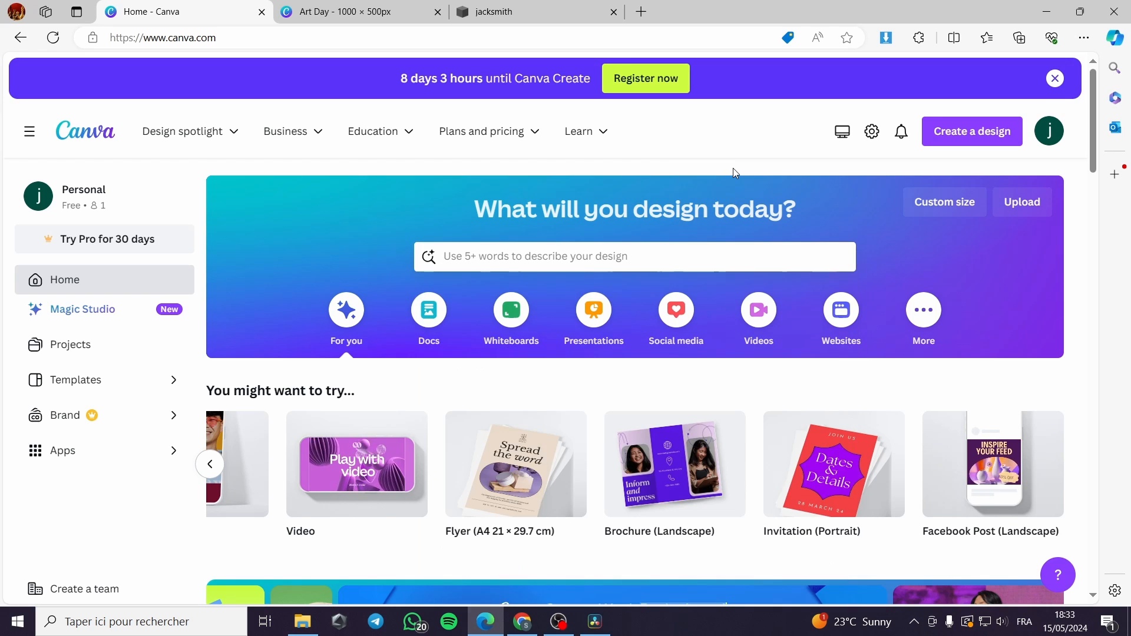
click(983, 144)
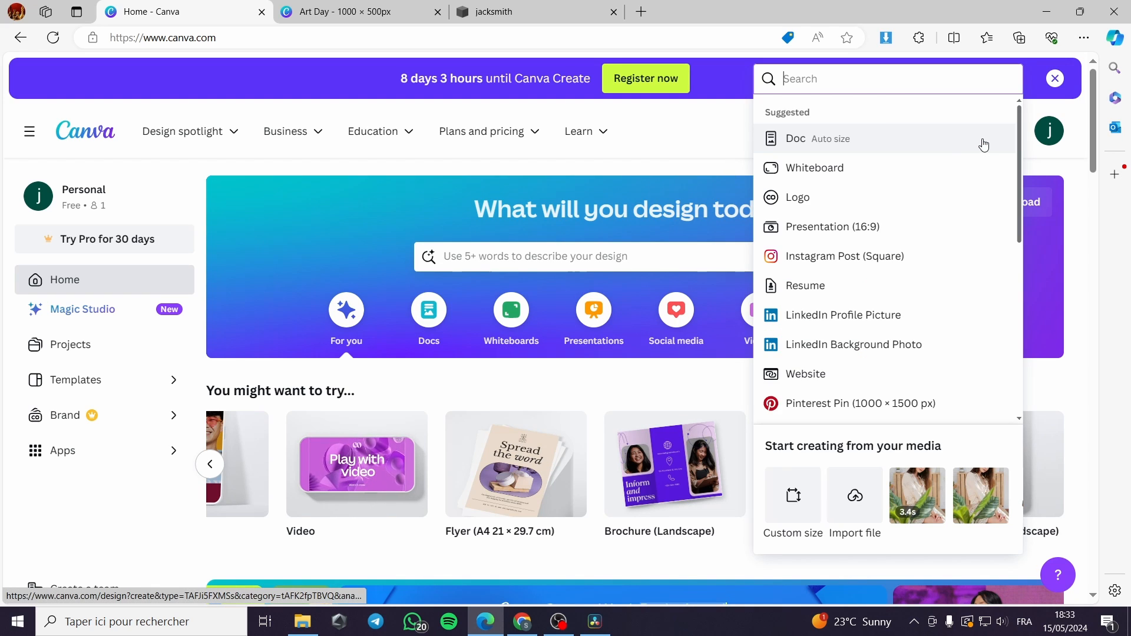
click(1047, 160)
click(991, 141)
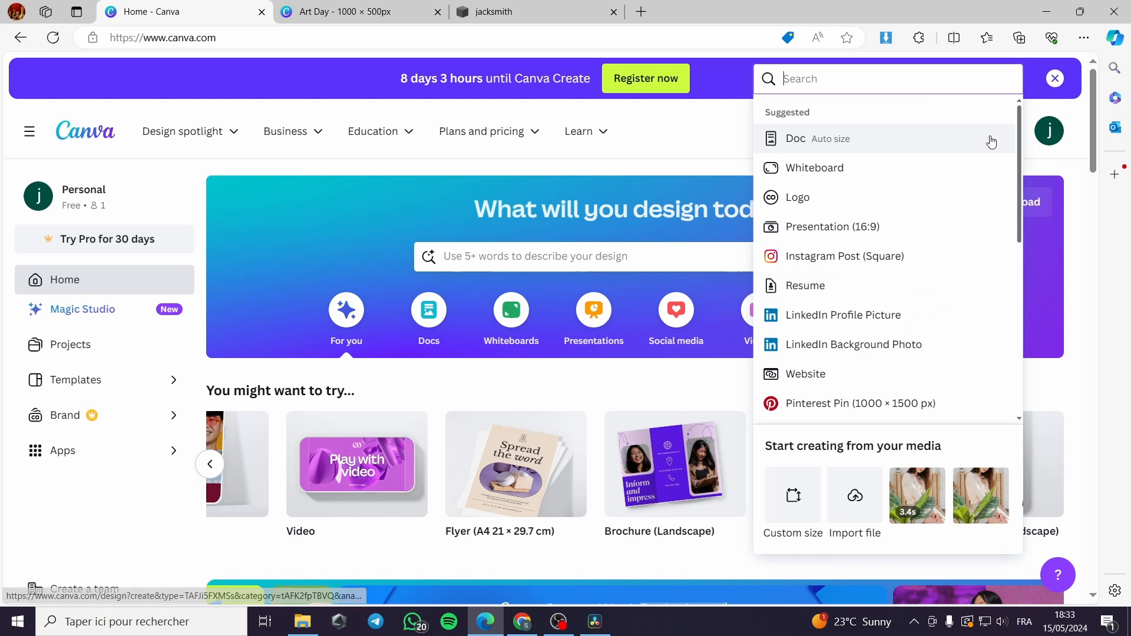
click(793, 511)
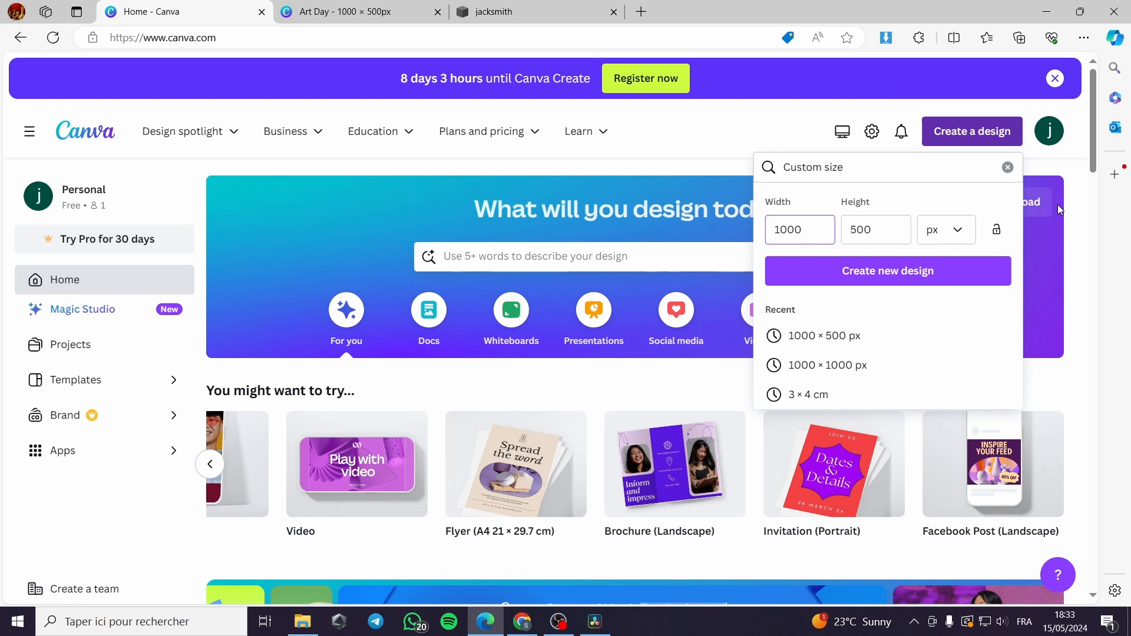
click(1055, 238)
Step: Switch to the Art Day design and examine its pages and the suggested templates
click(401, 7)
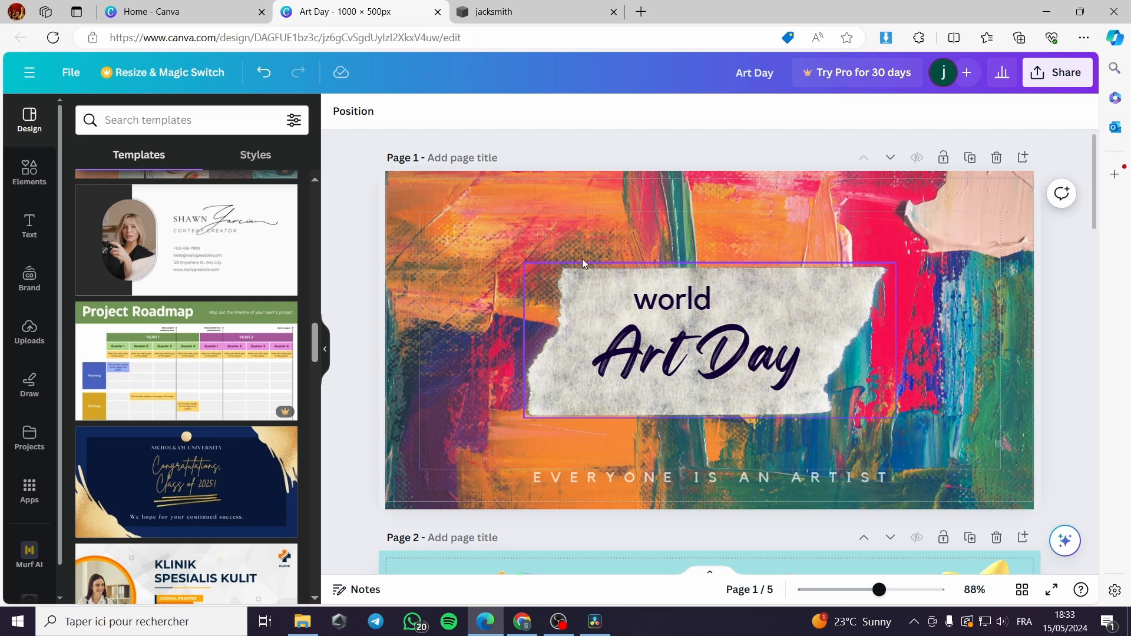
scroll(487, 183, down, 15)
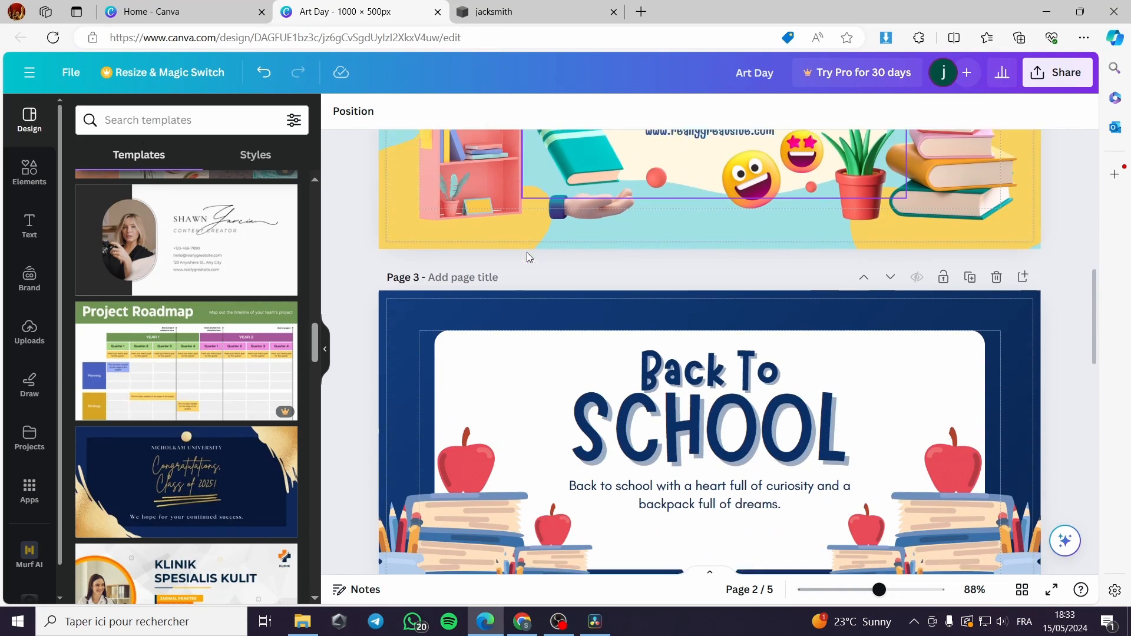
scroll(536, 261, down, 10)
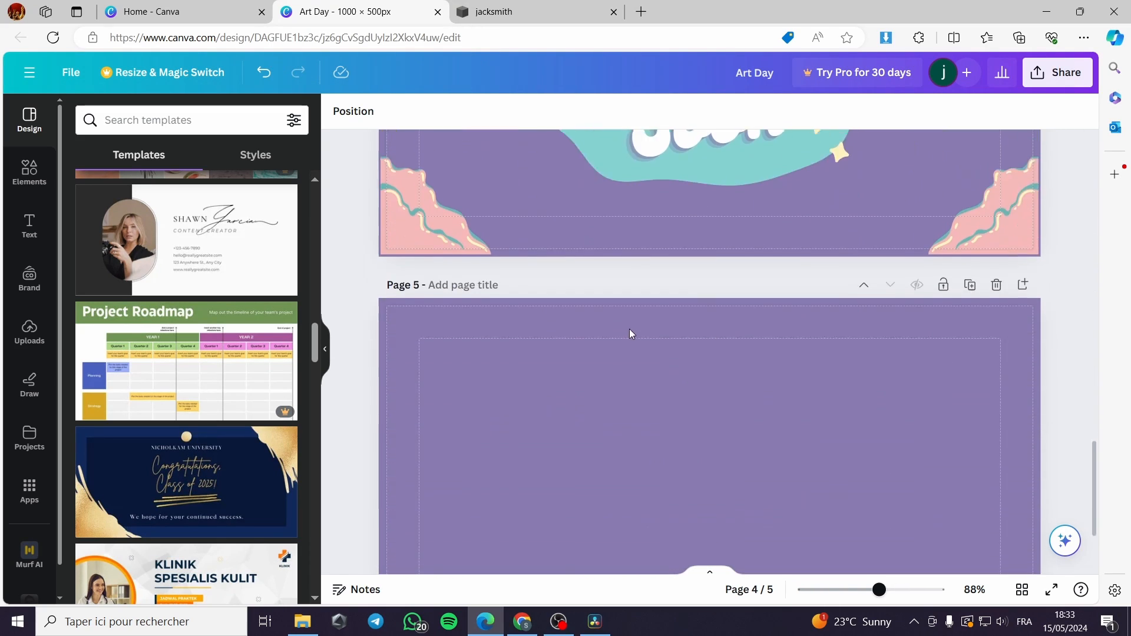
scroll(635, 333, up, 10)
scroll(635, 335, up, 12)
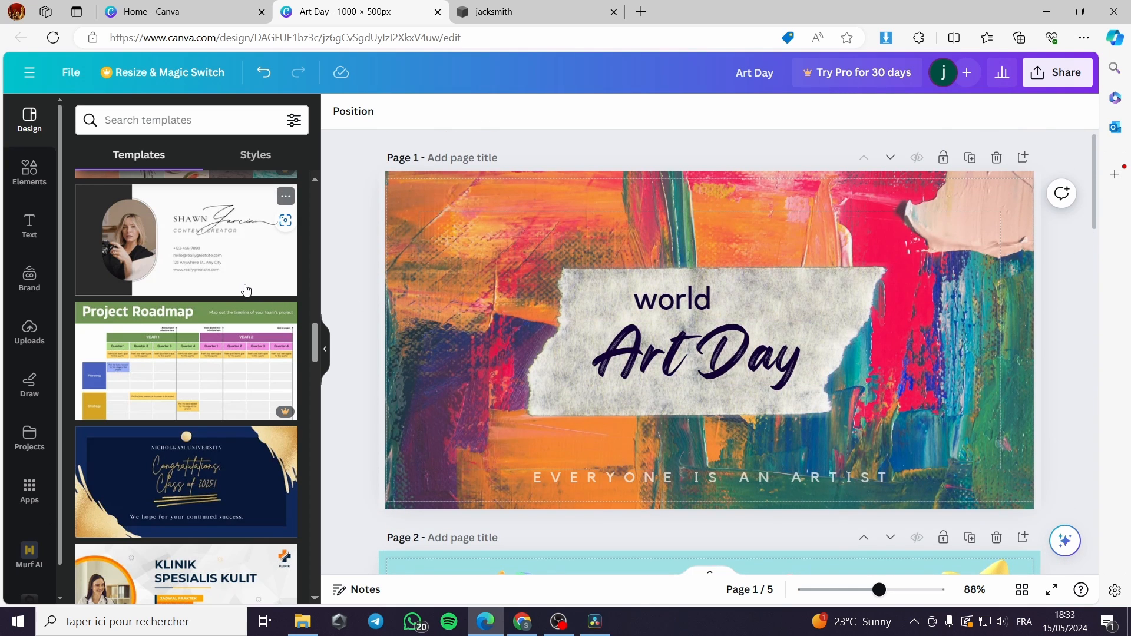
scroll(247, 291, up, 10)
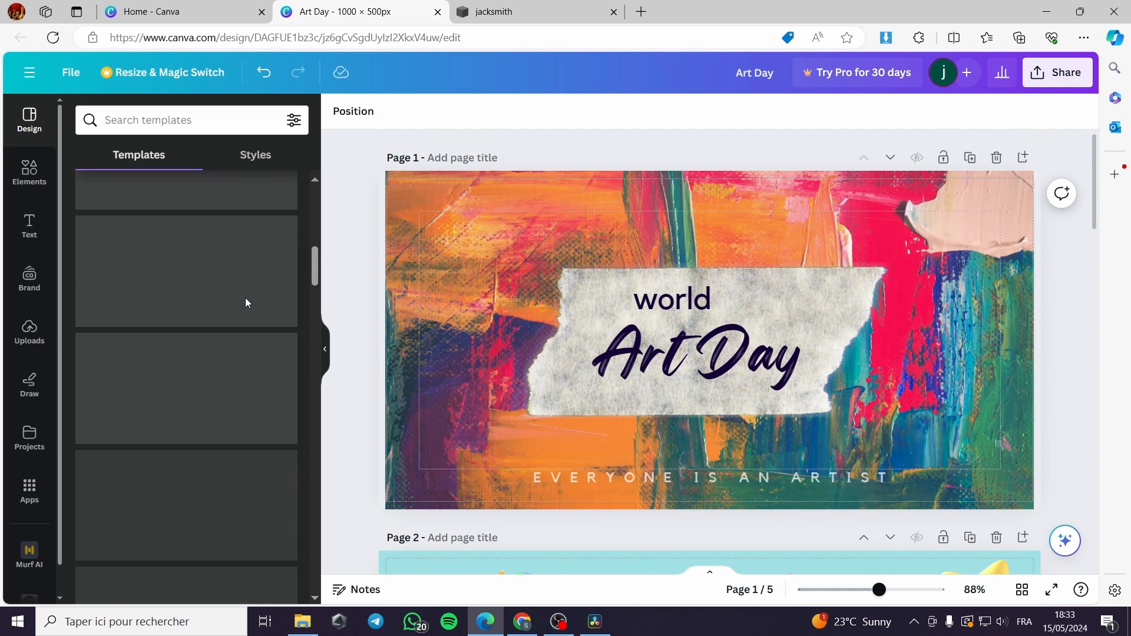
scroll(235, 297, up, 5)
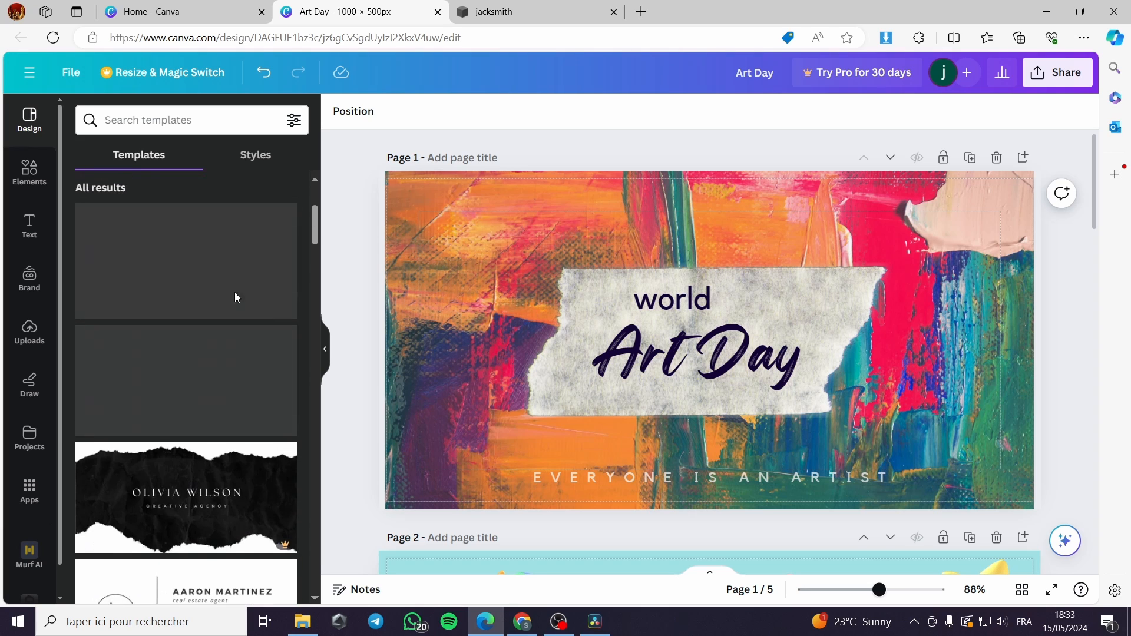
scroll(235, 297, up, 3)
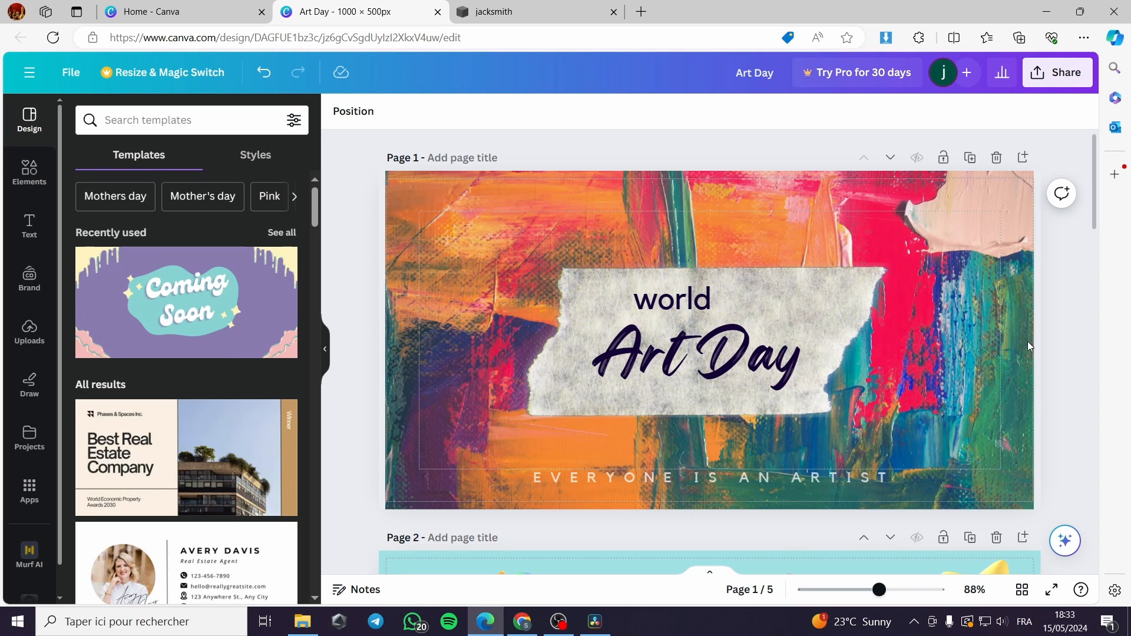
Step: Review the finished banner pages again, from World Art Day through Back To School to Coming Soon
scroll(1027, 345, down, 5)
scroll(1029, 346, up, 4)
scroll(1030, 347, up, 1)
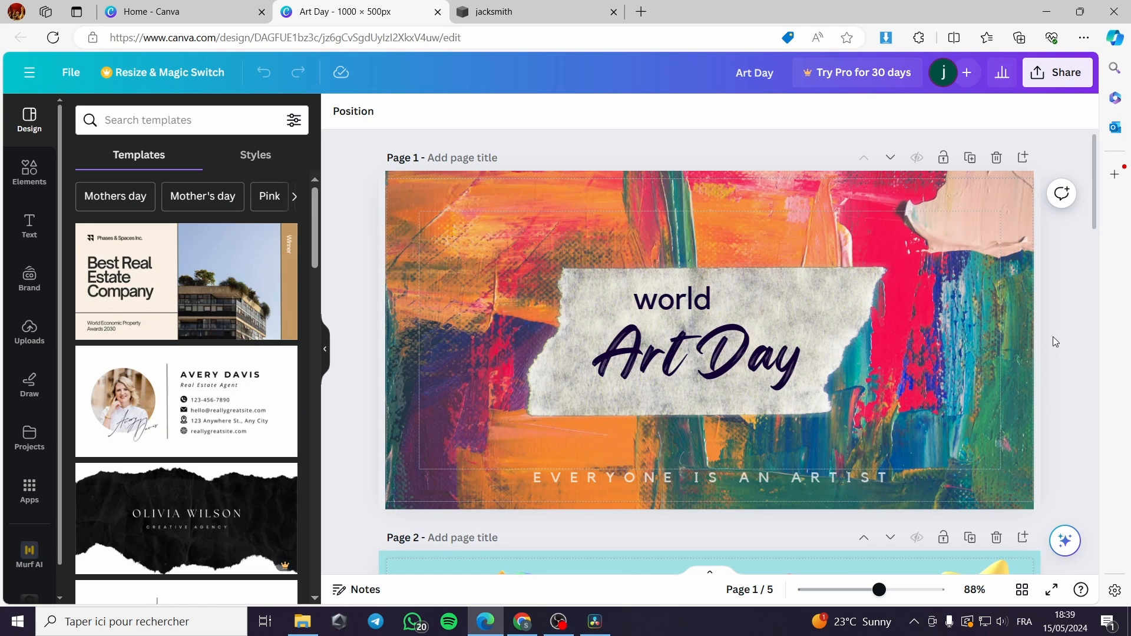
scroll(1054, 342, down, 5)
scroll(1054, 341, up, 5)
scroll(1052, 346, down, 12)
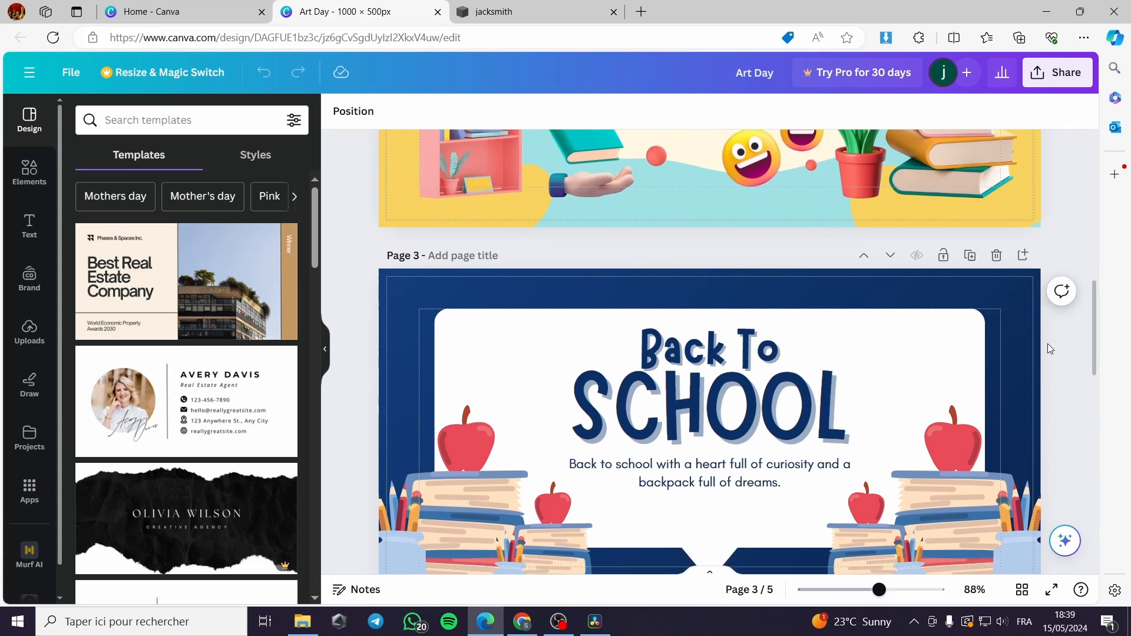
scroll(1050, 349, down, 12)
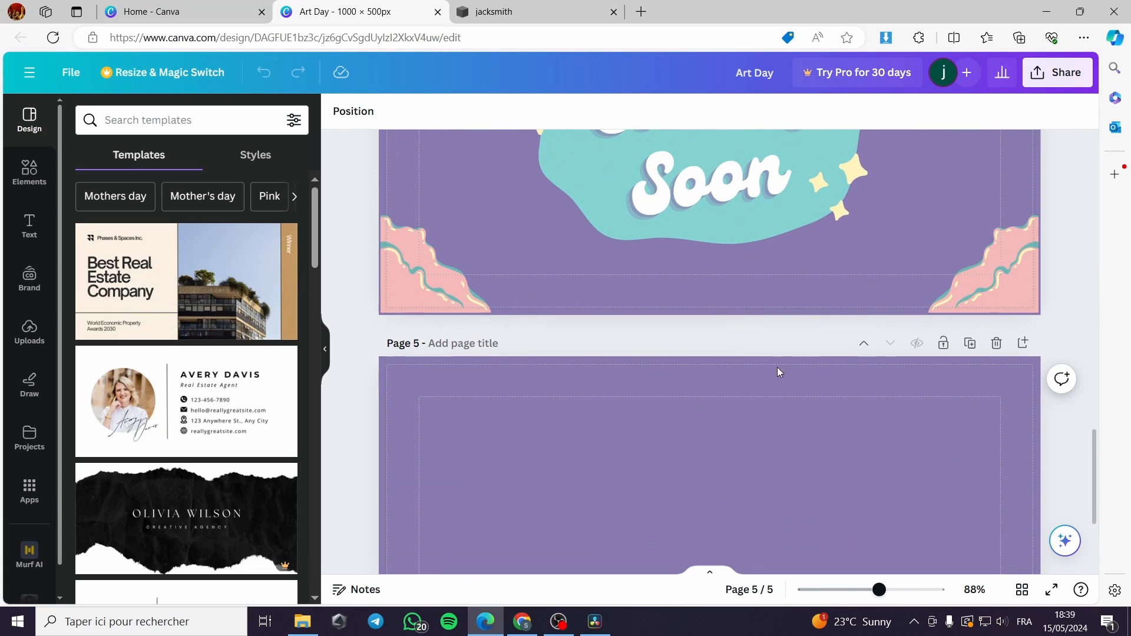
scroll(646, 446, up, 15)
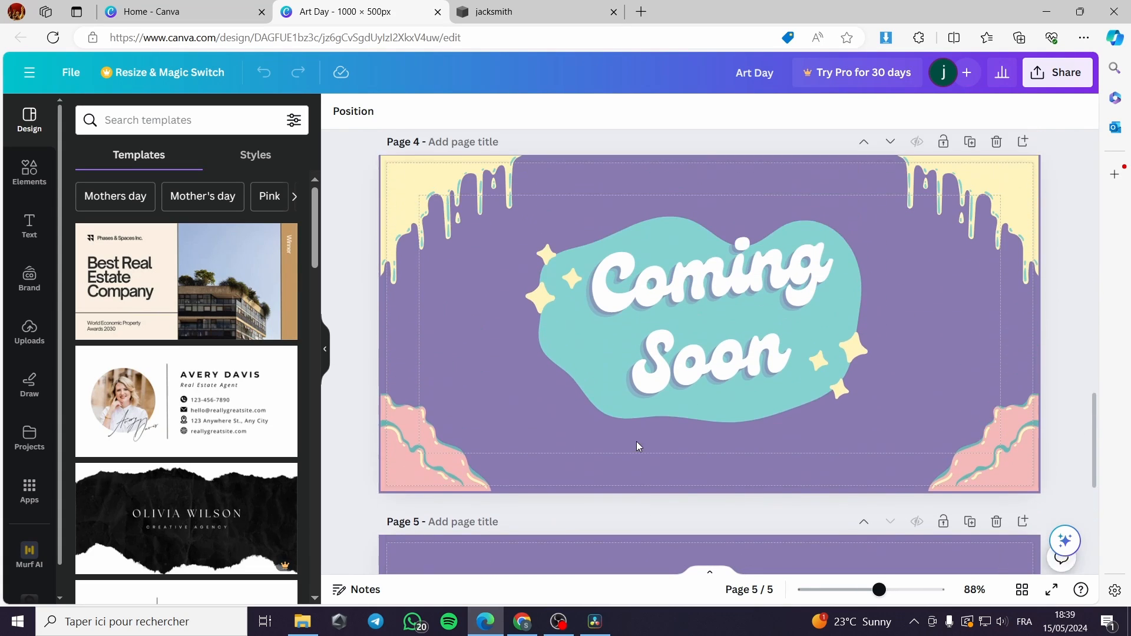
scroll(636, 446, up, 5)
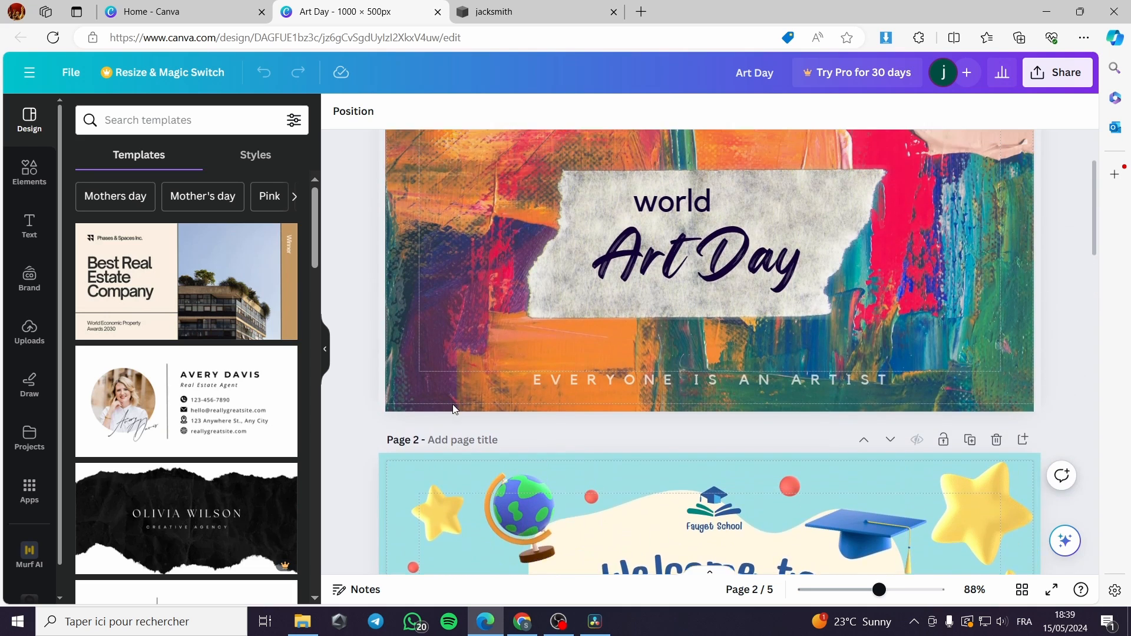
Step: Add a new page at the end of the design and show the available elements
scroll(518, 348, down, 9)
scroll(534, 336, down, 10)
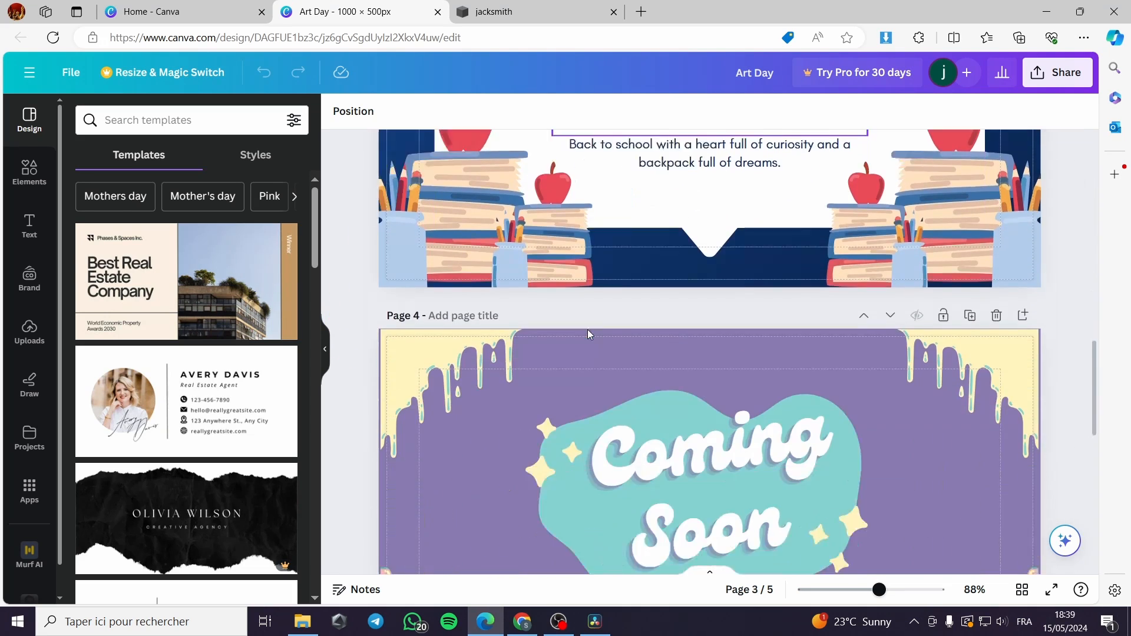
click(709, 542)
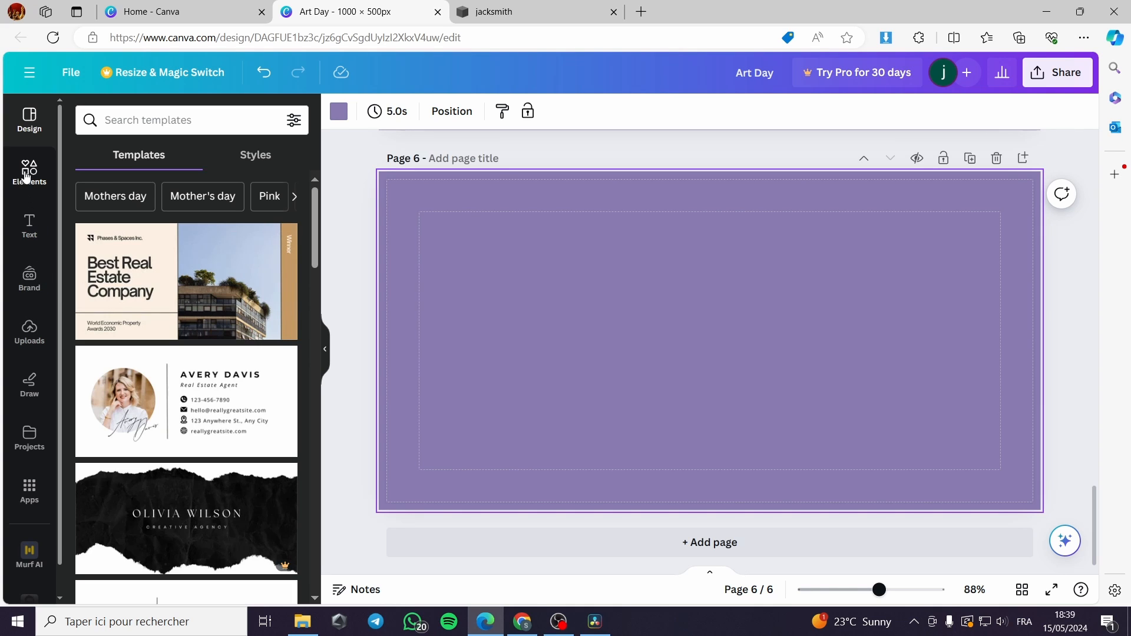
click(26, 175)
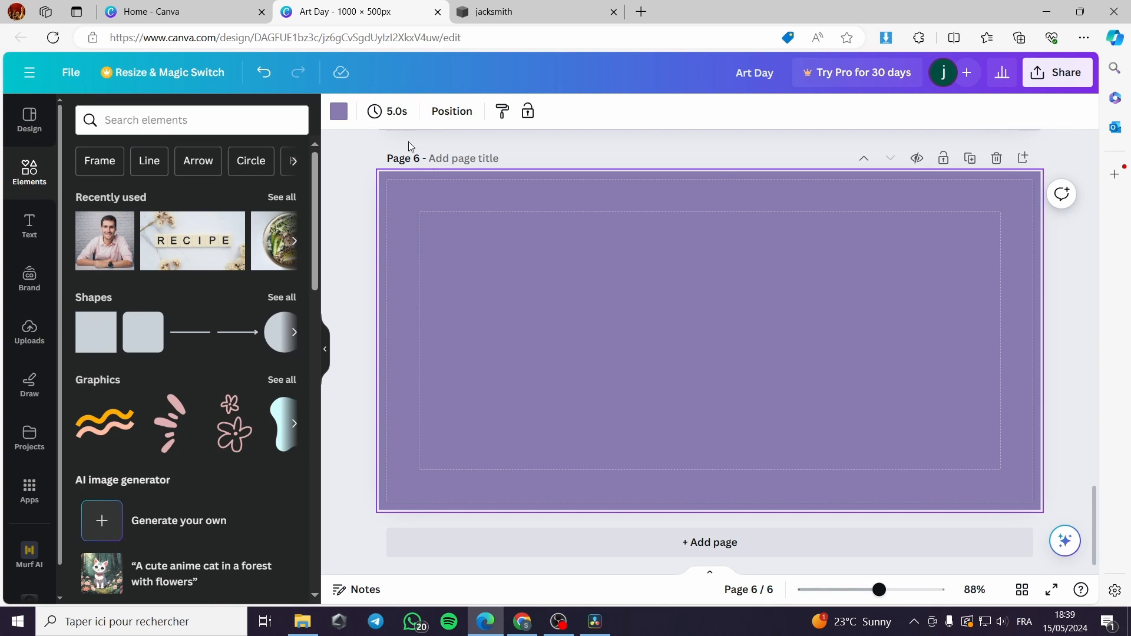
Step: Try several document colors for the page 6 background and settle on light teal
click(344, 120)
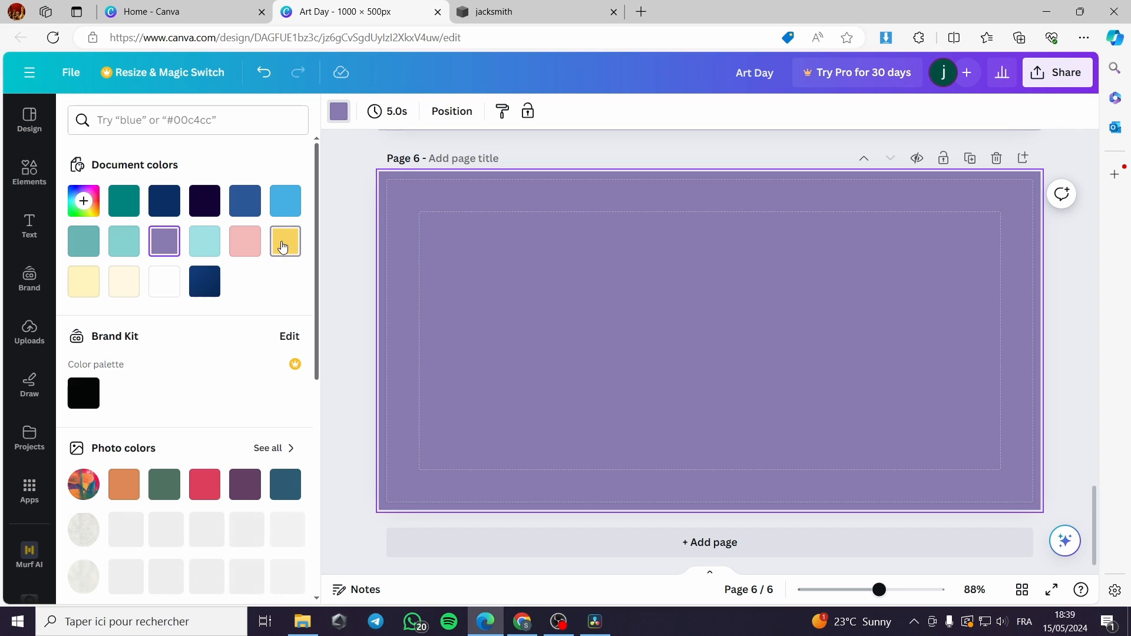
click(285, 241)
click(285, 201)
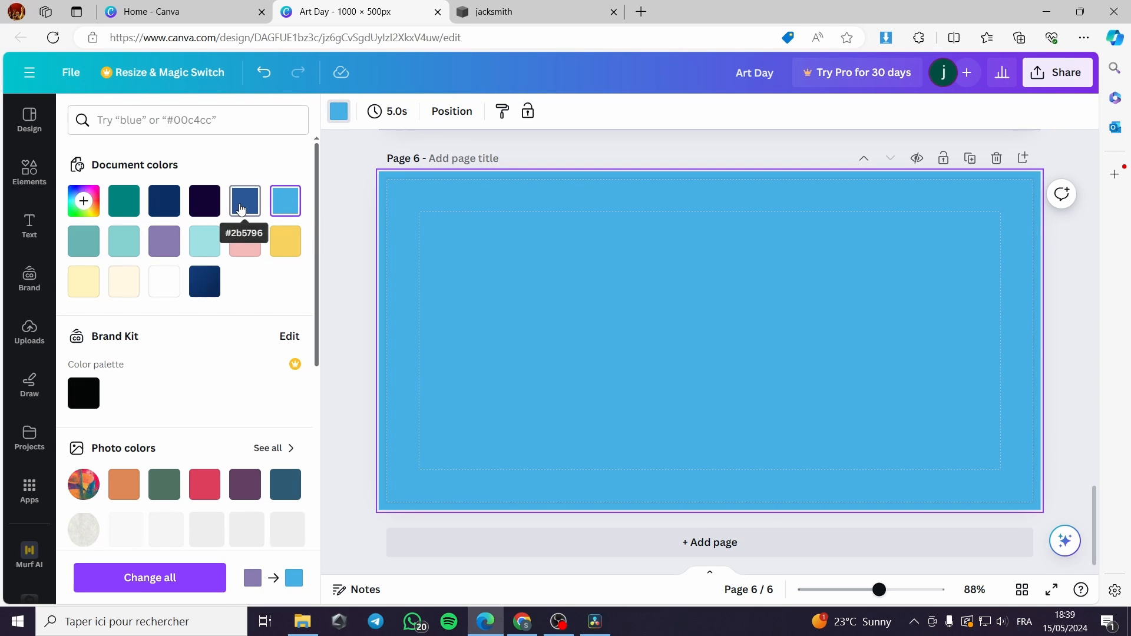
click(245, 201)
click(124, 243)
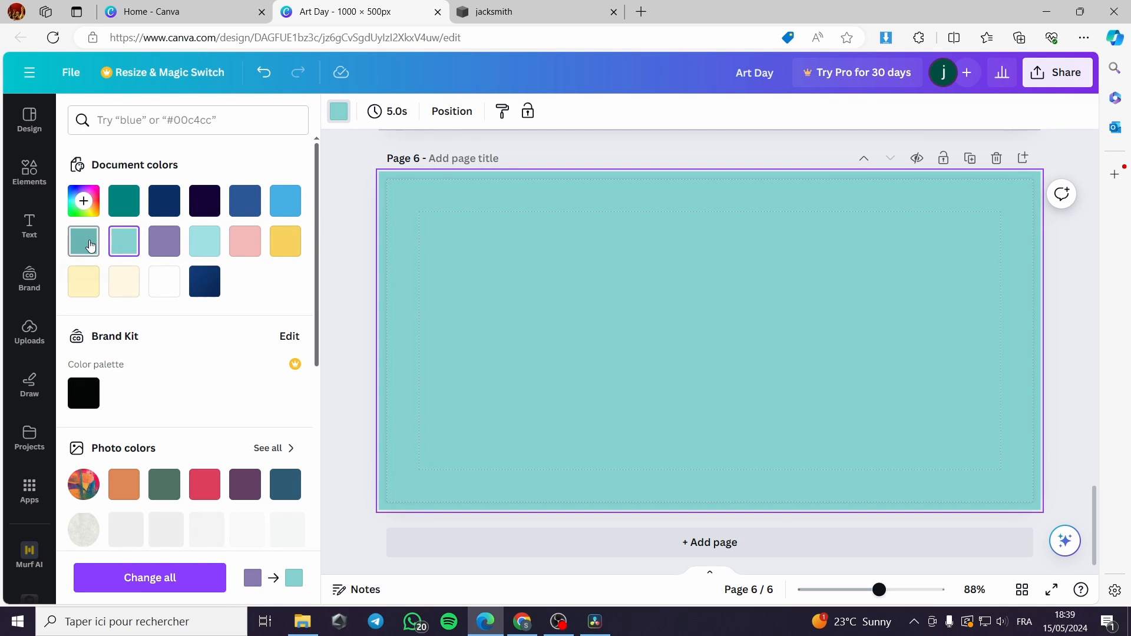
click(86, 245)
click(139, 250)
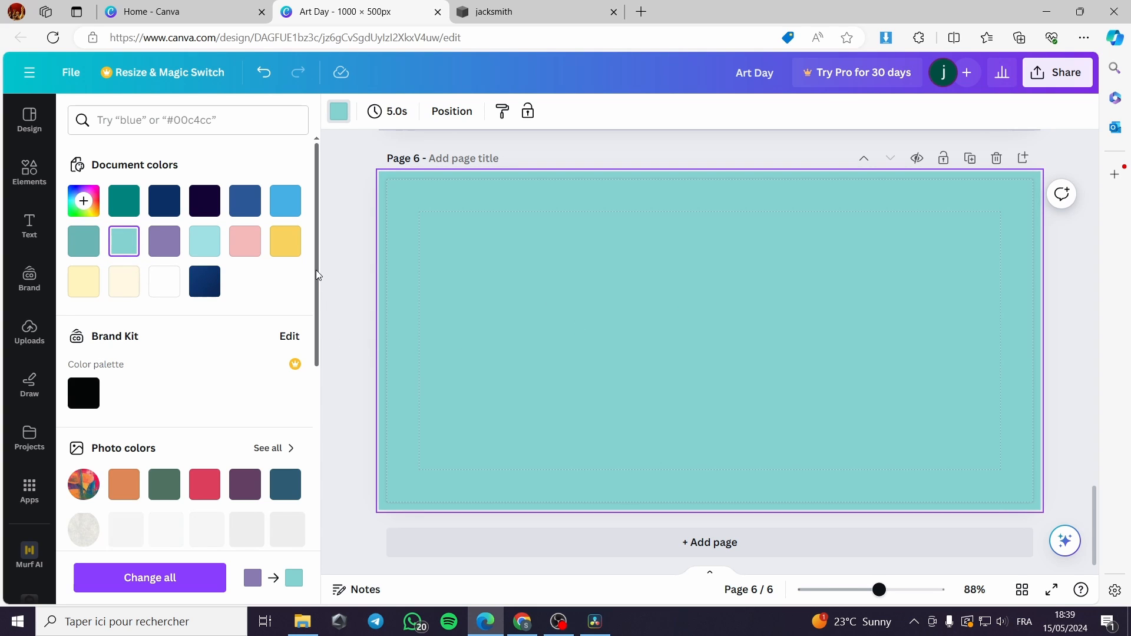
key(Escape)
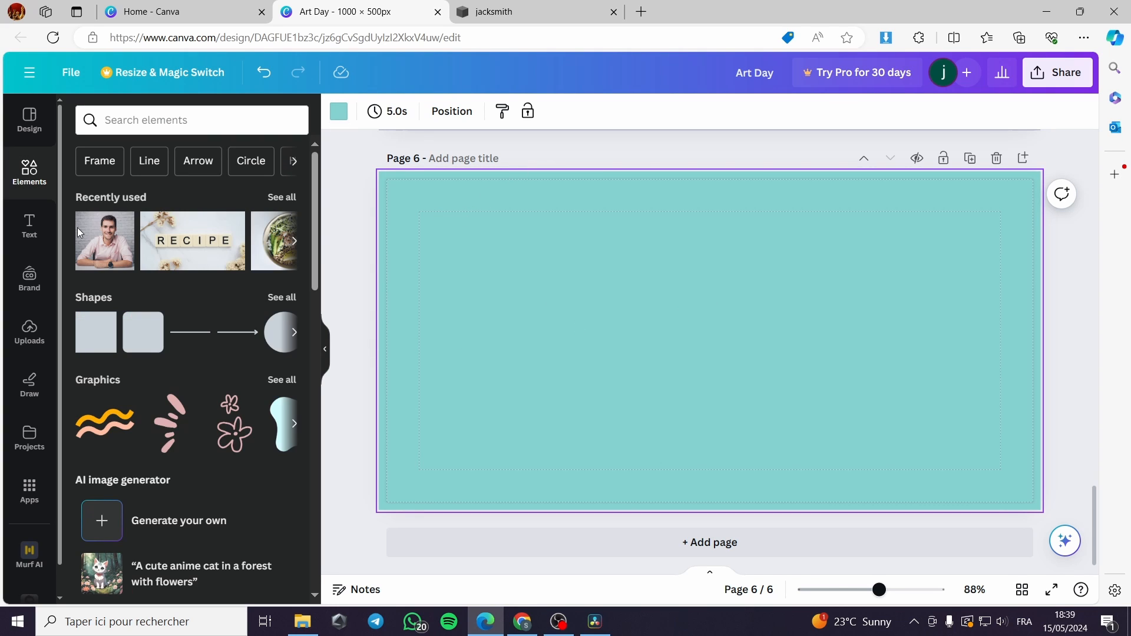
Step: Find a "sun" graphic, add the plain yellow sun with rays, and place it small in the page's upper-right corner
click(201, 120)
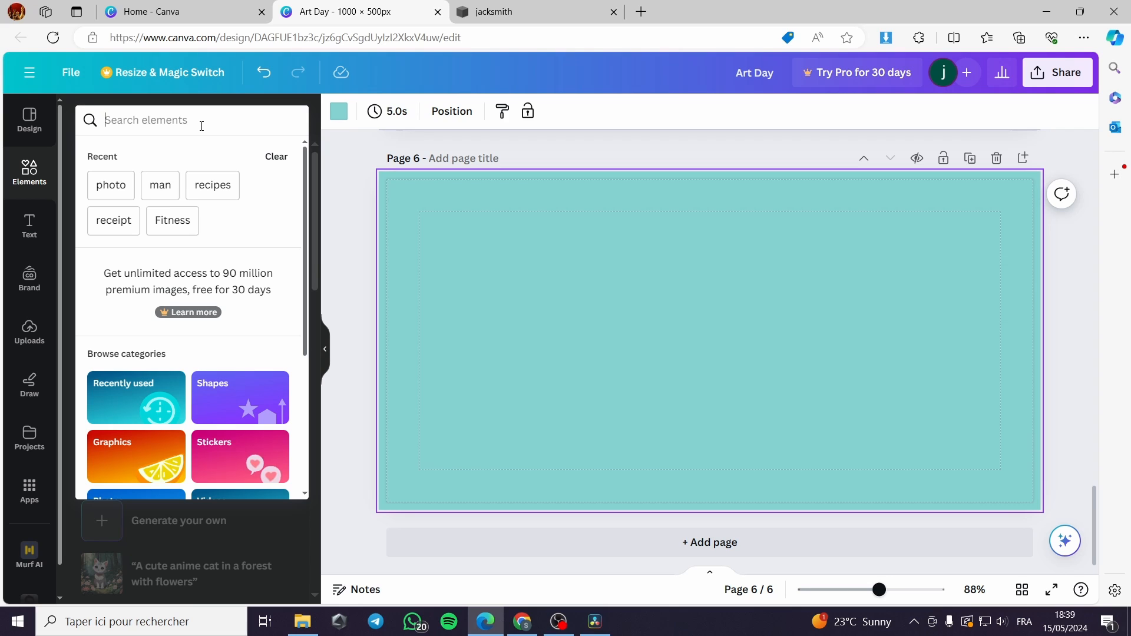
text(sun)
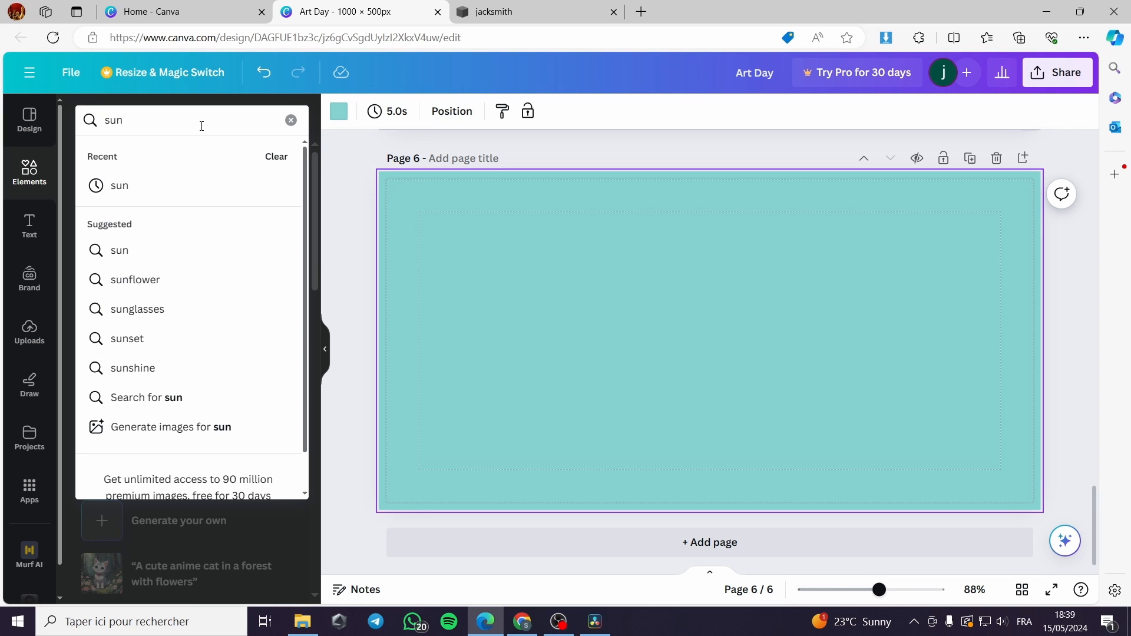
click(146, 188)
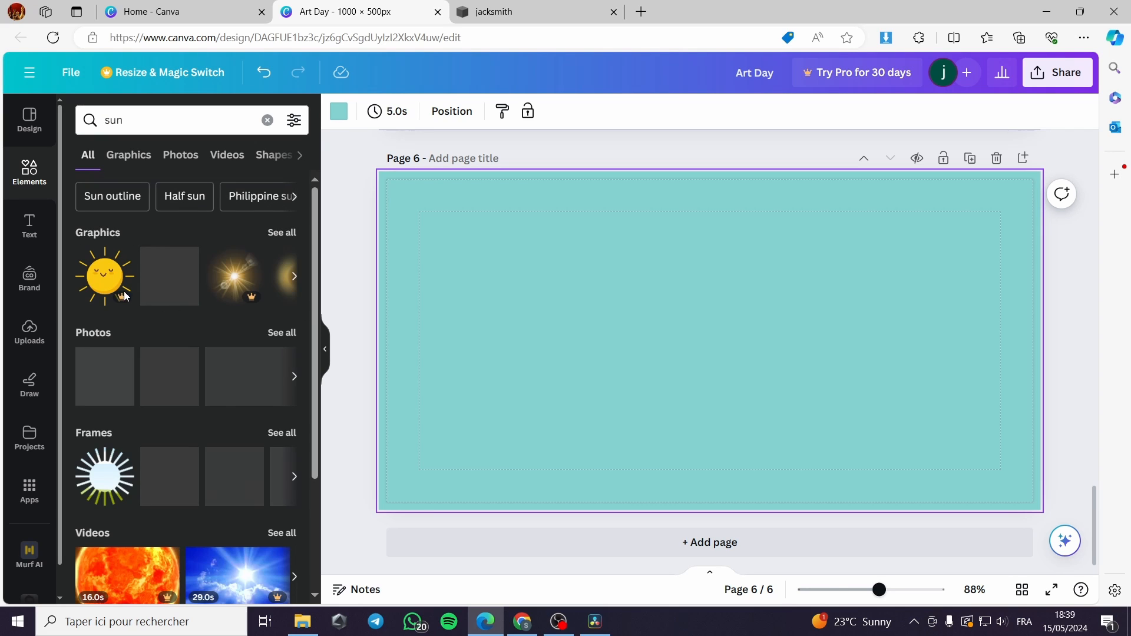
click(284, 233)
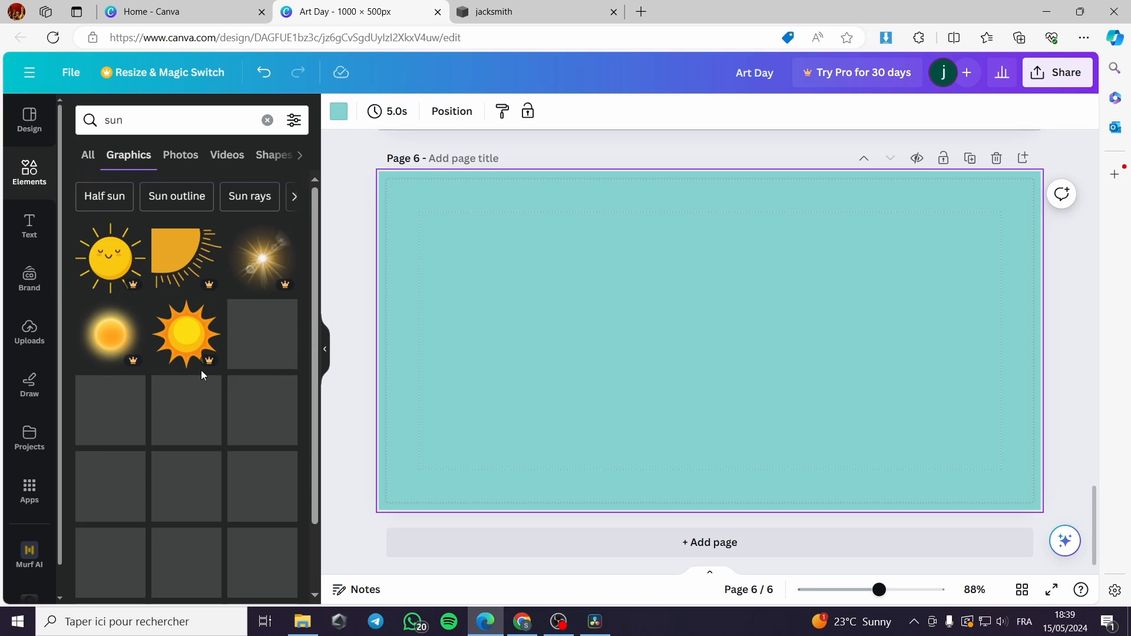
click(271, 345)
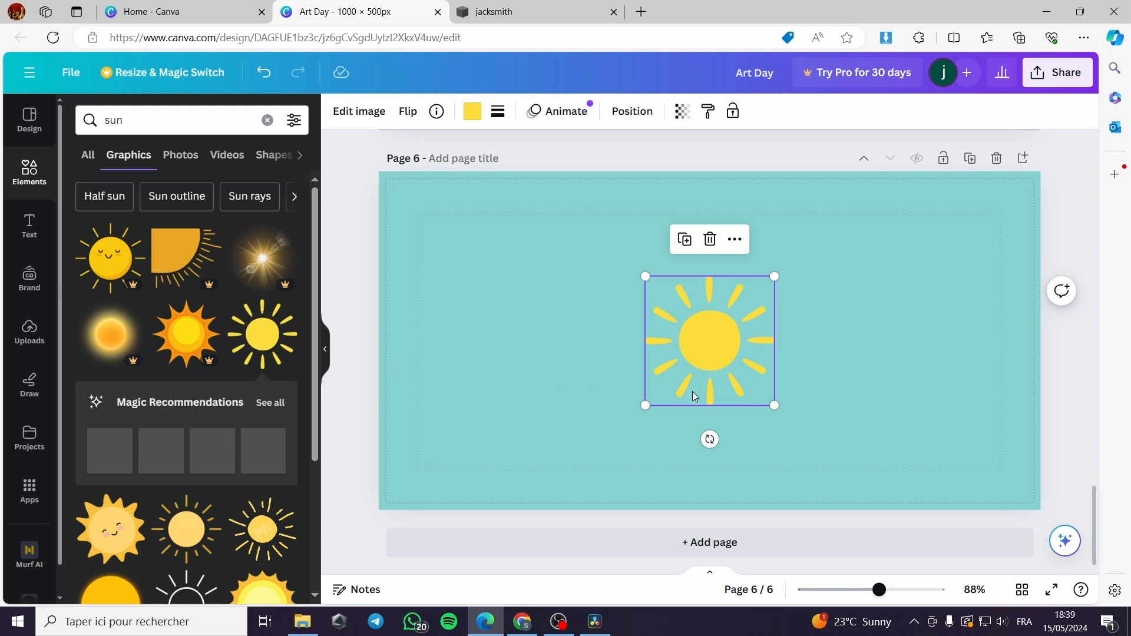
drag(775, 405, 977, 270)
Step: Find a "kids" graphic, add the group of cheering children, and place it reduced in the page's lower-left area
click(125, 120)
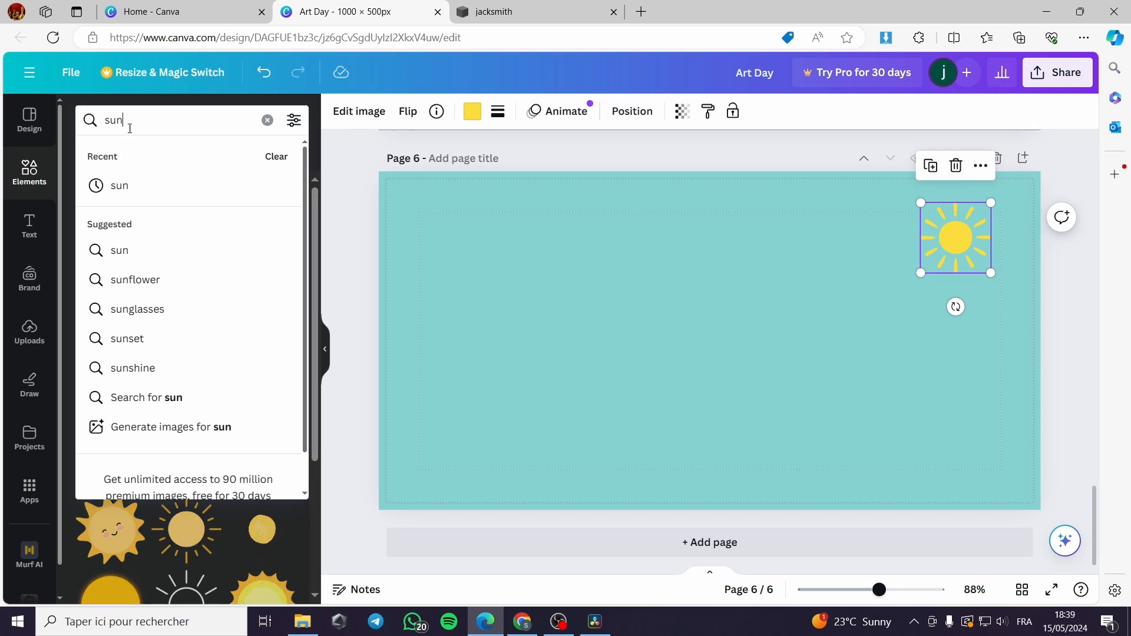
drag(126, 121, 87, 128)
text(kids)
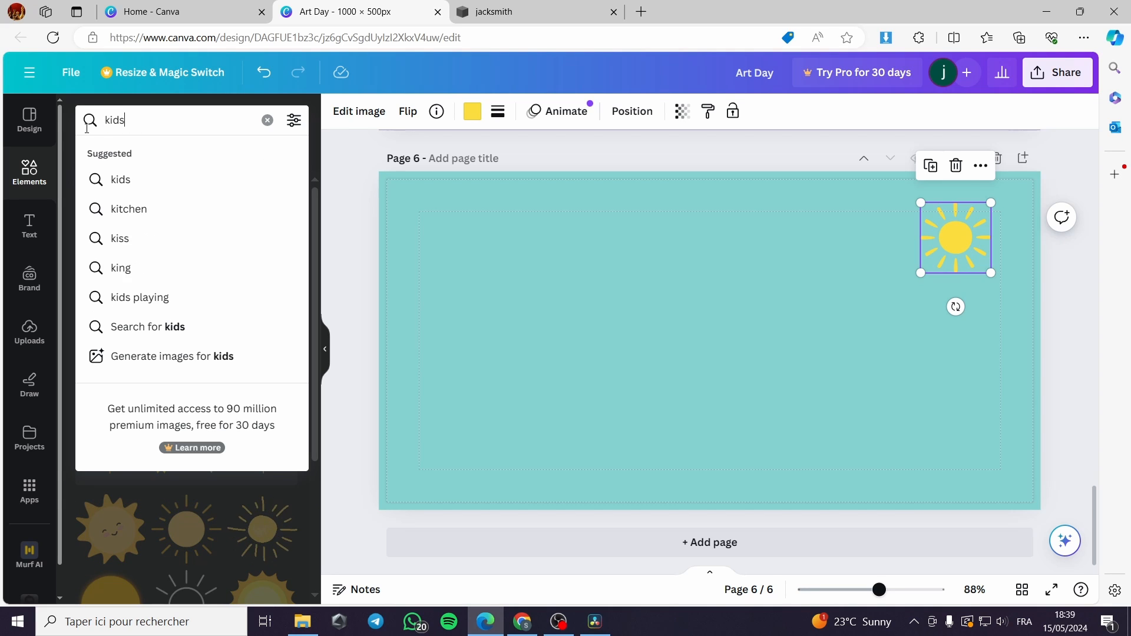
key(Return)
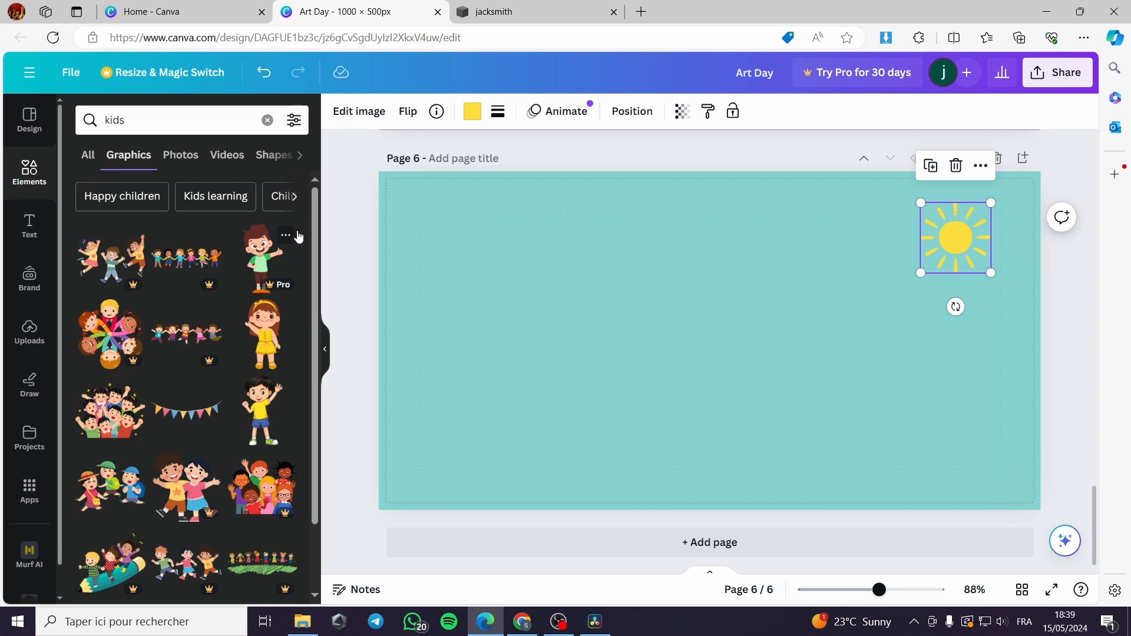
scroll(263, 271, down, 2)
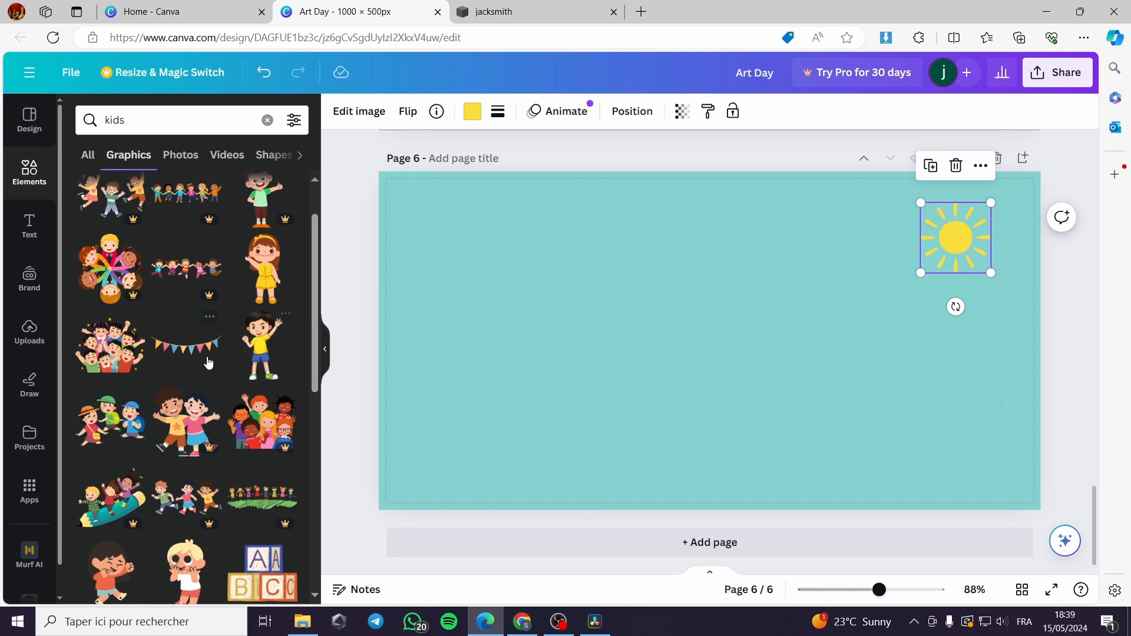
click(113, 359)
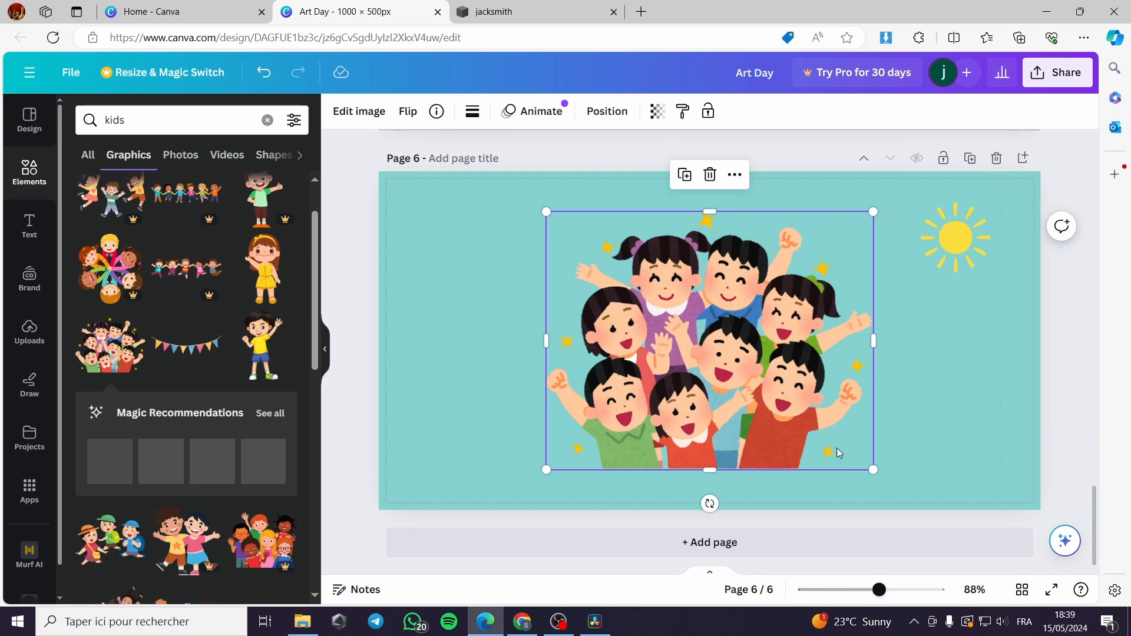
drag(874, 472, 690, 328)
drag(631, 281, 504, 411)
Step: Add the colorful pennant bunting, shrink it, and line up two copies side by side across the page's upper part
click(194, 348)
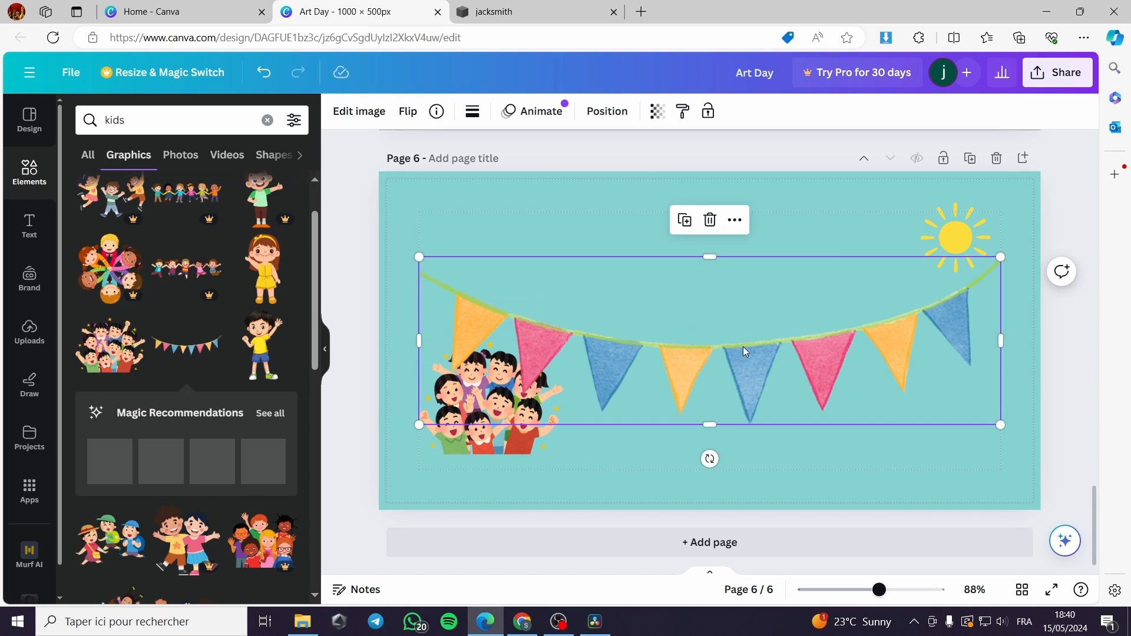
drag(1000, 424, 651, 323)
drag(584, 290, 841, 253)
click(511, 187)
click(848, 327)
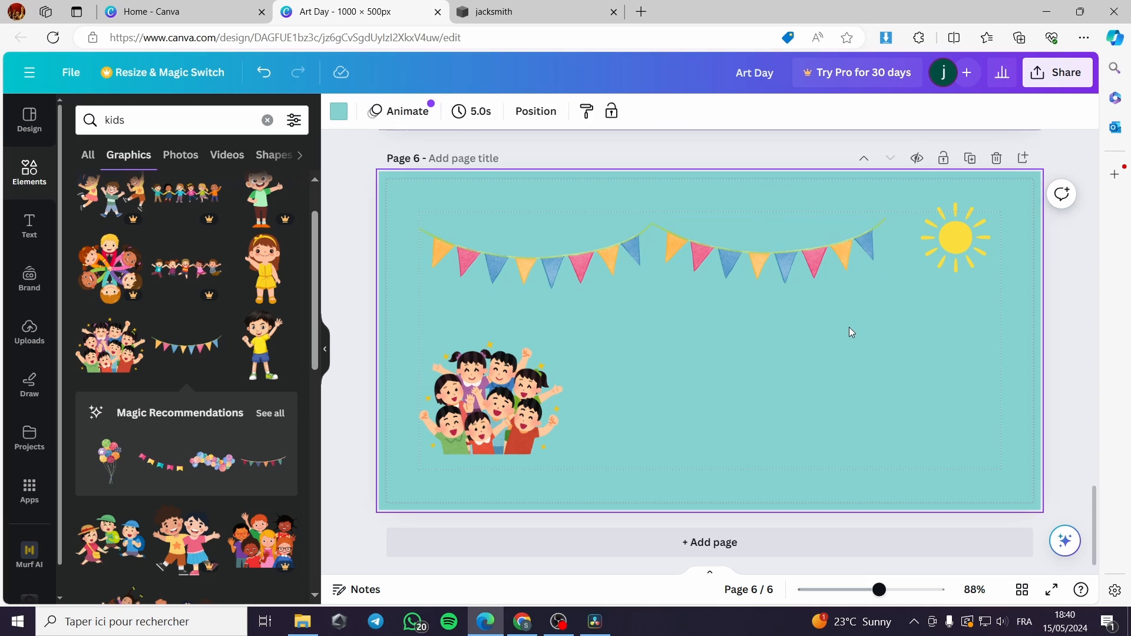
click(824, 253)
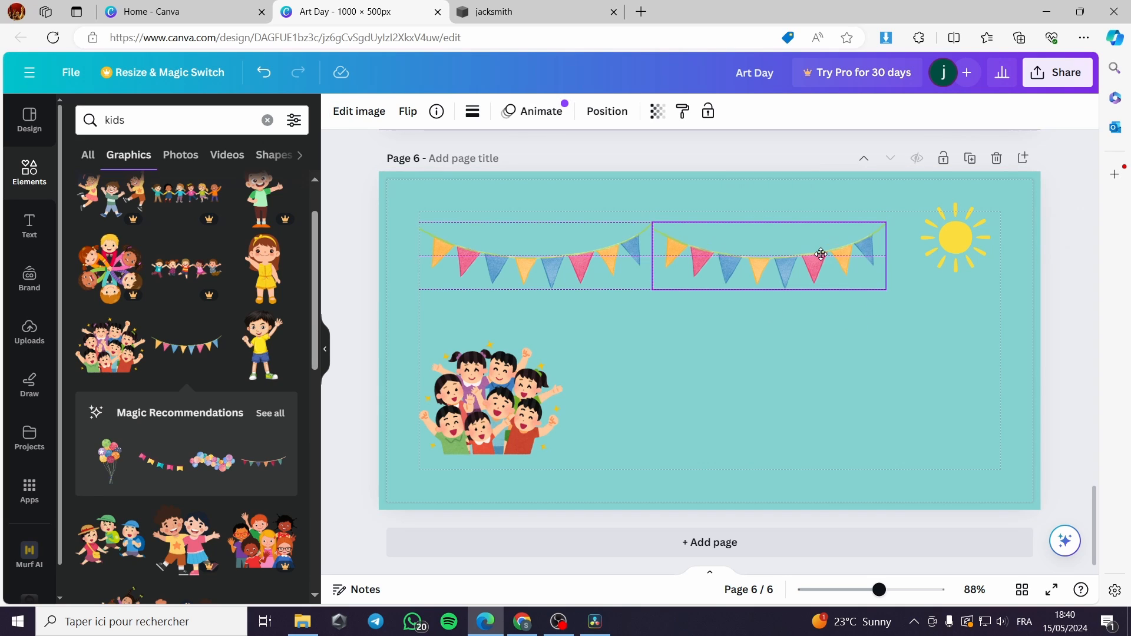
click(847, 344)
click(613, 245)
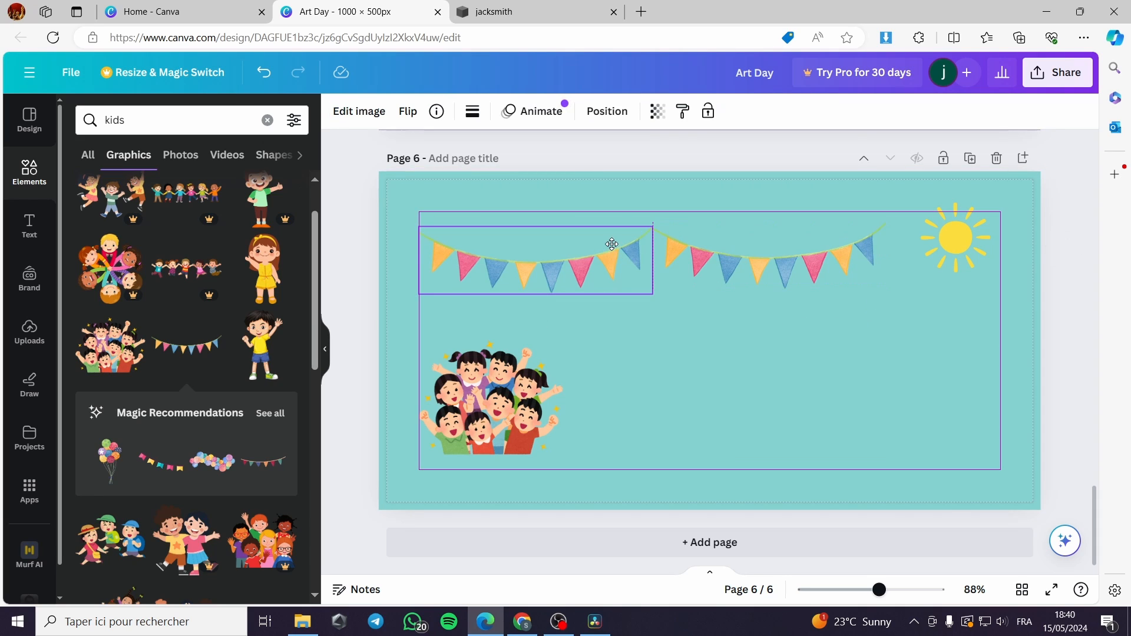
click(791, 367)
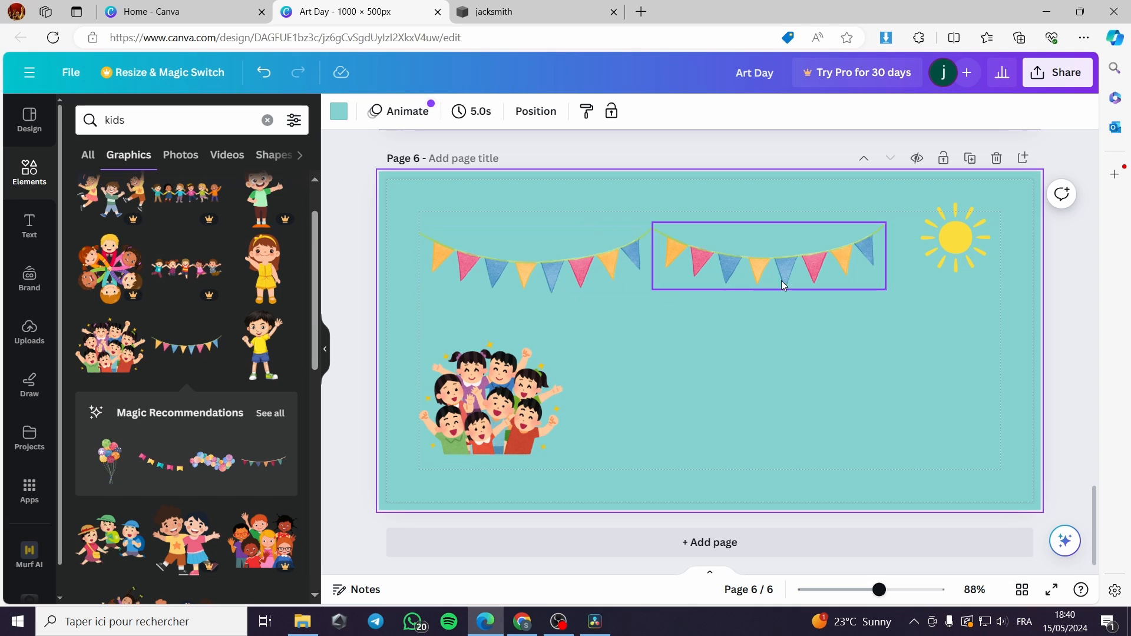
Step: Add the graphic of three running children with hats and bags, and place it reduced in the page's lower-right area
scroll(206, 409, down, 2)
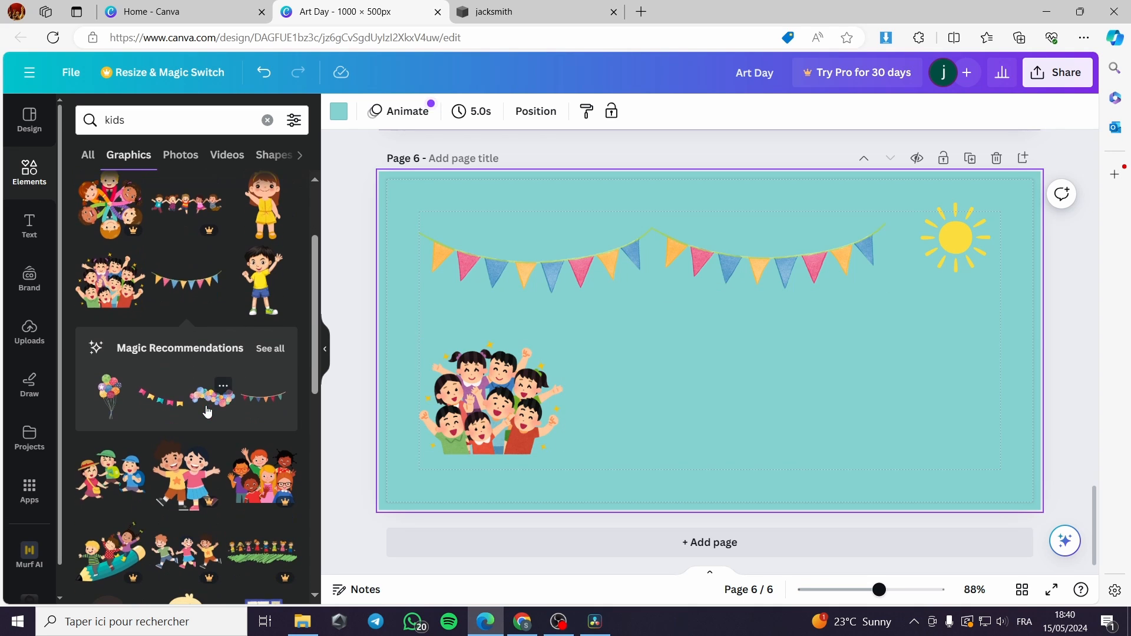
click(106, 423)
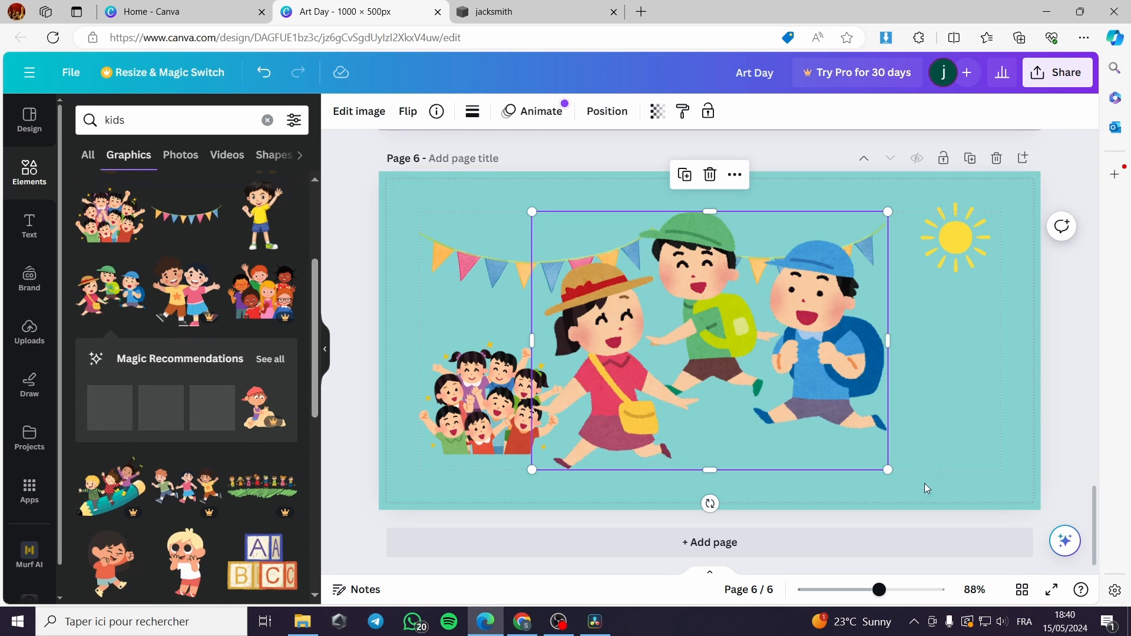
drag(884, 466, 705, 394)
drag(648, 294, 901, 371)
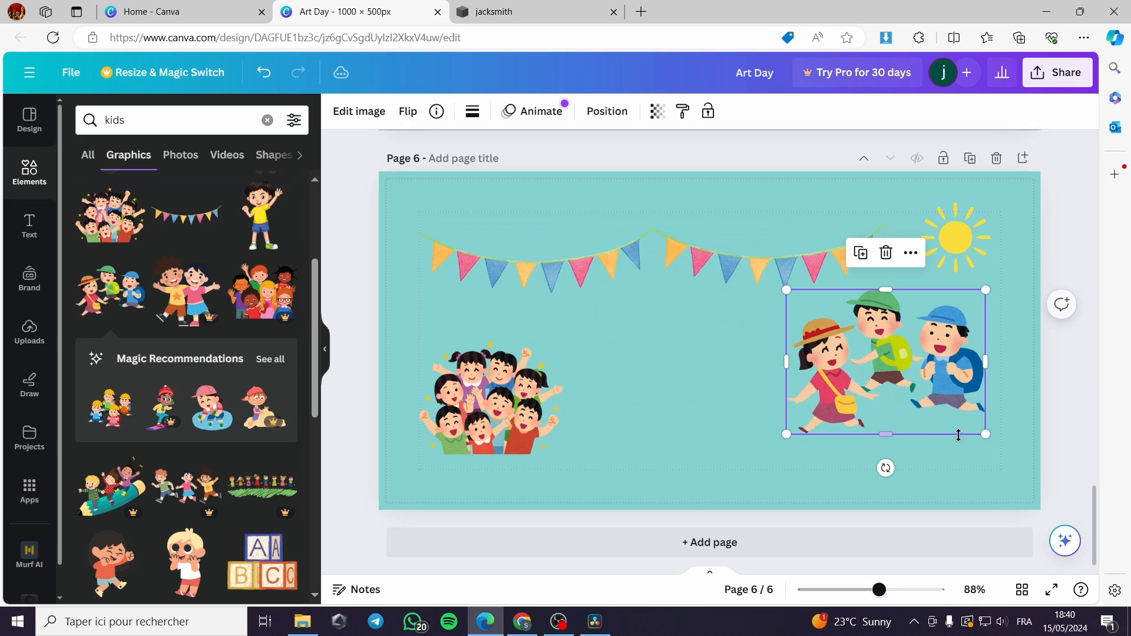
drag(984, 434, 963, 441)
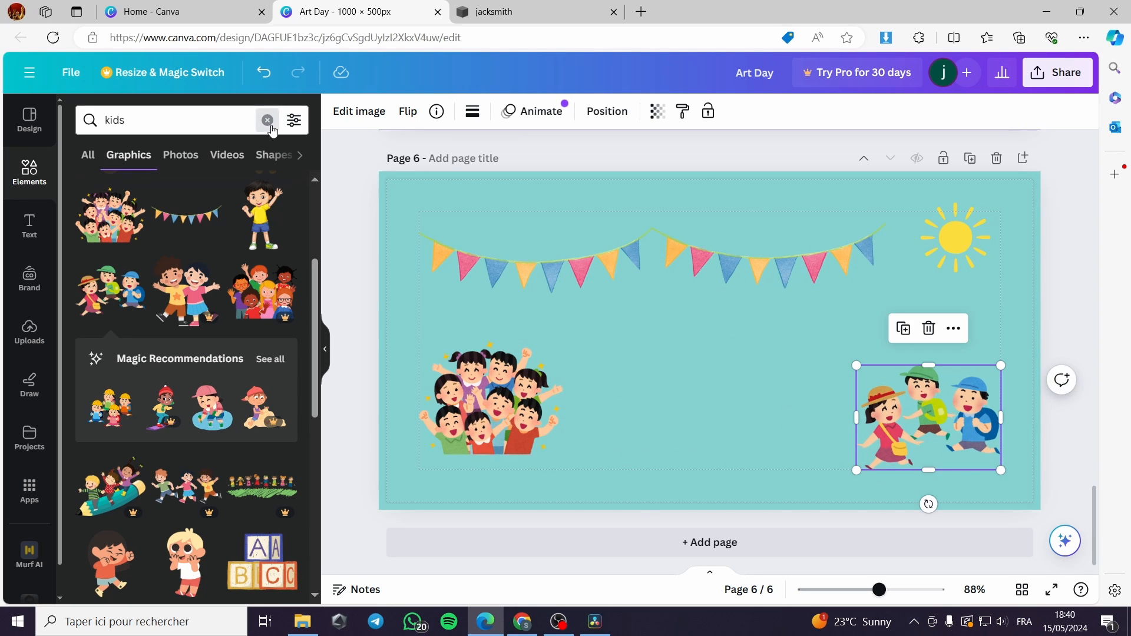
Step: Search the graphics for "catoon" and browse the results for a suitable children-themed illustration
click(267, 120)
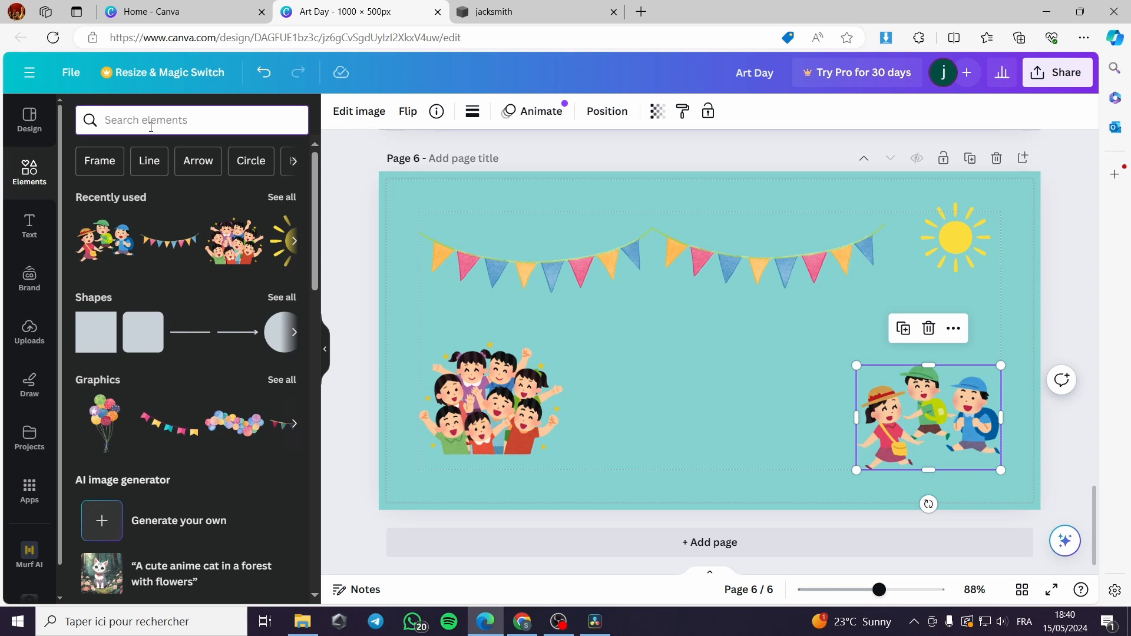
text(catoon)
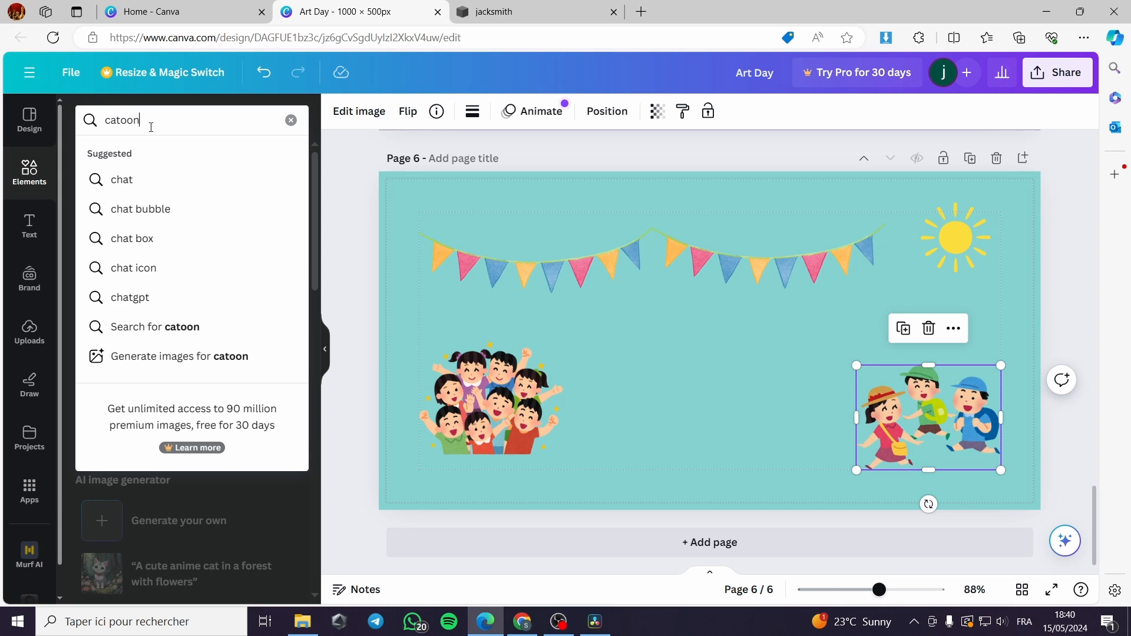
key(Return)
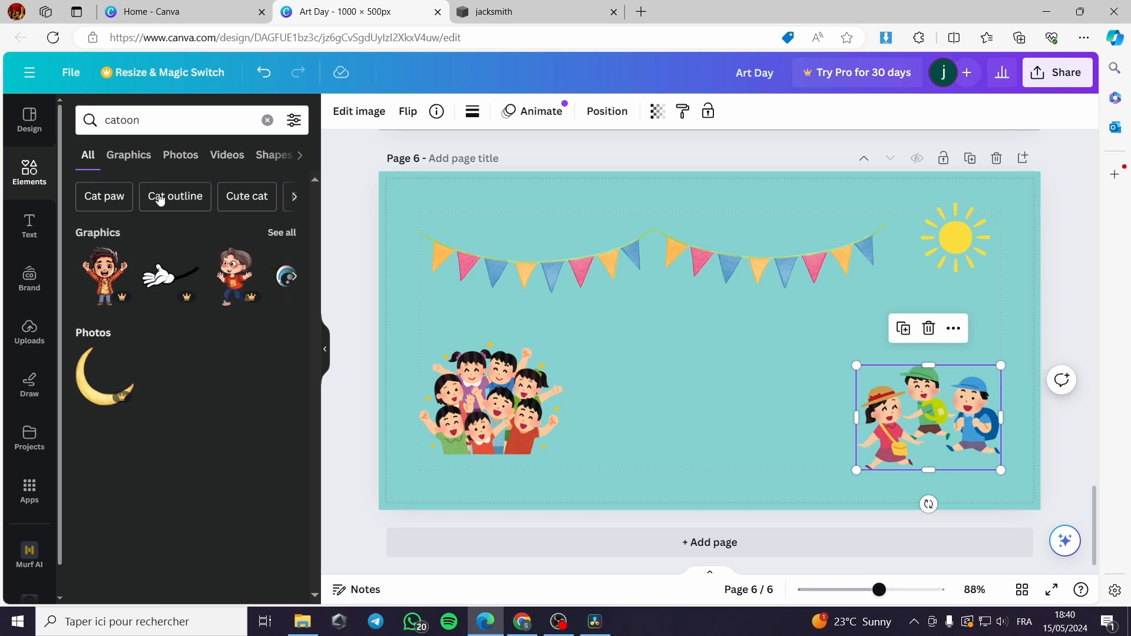
click(283, 233)
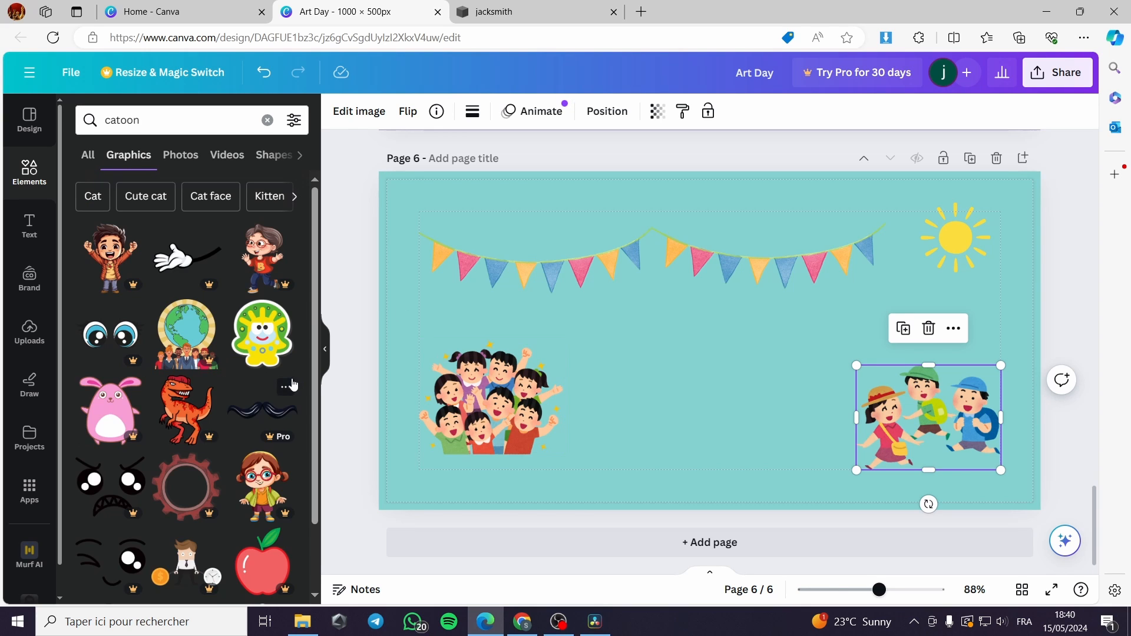
scroll(181, 436, down, 3)
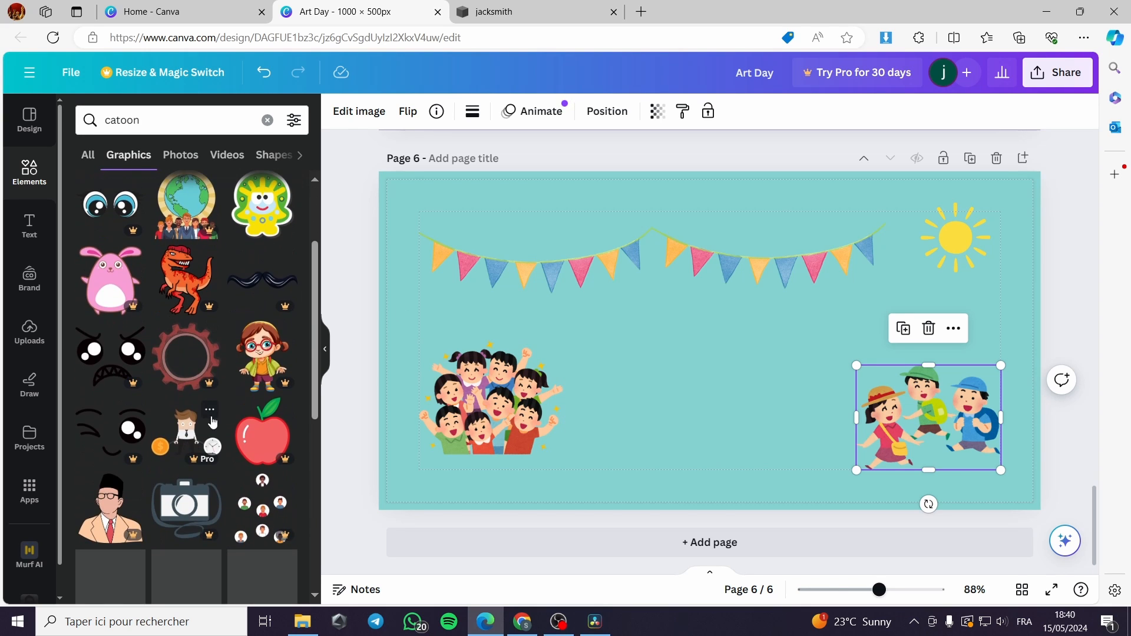
scroll(194, 412, down, 4)
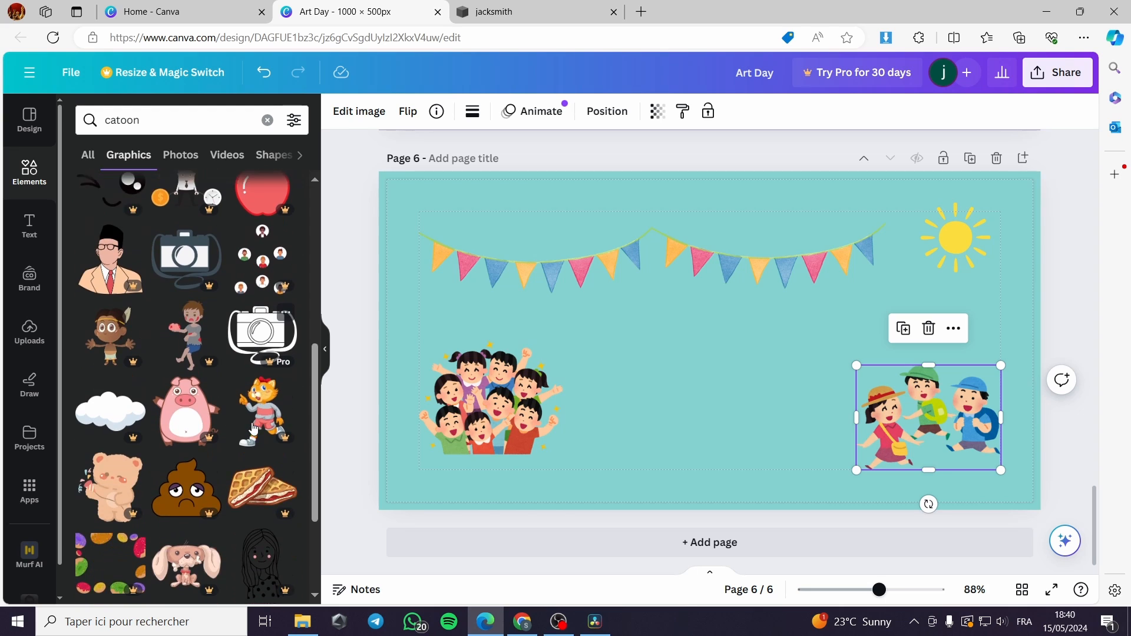
scroll(177, 425, down, 4)
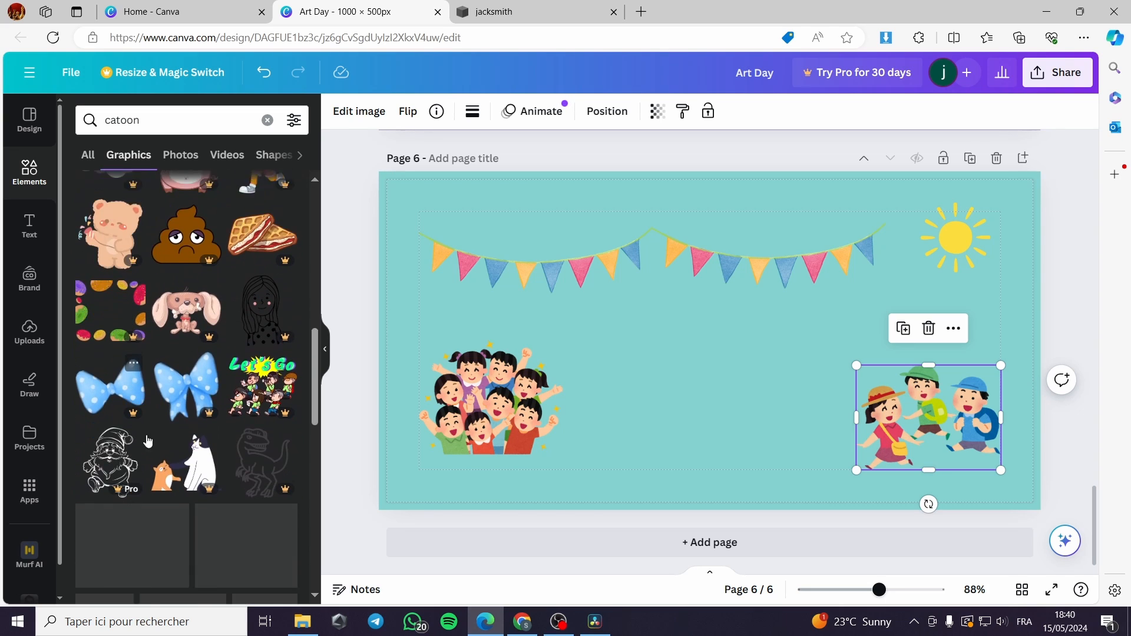
scroll(177, 425, down, 2)
scroll(196, 416, down, 3)
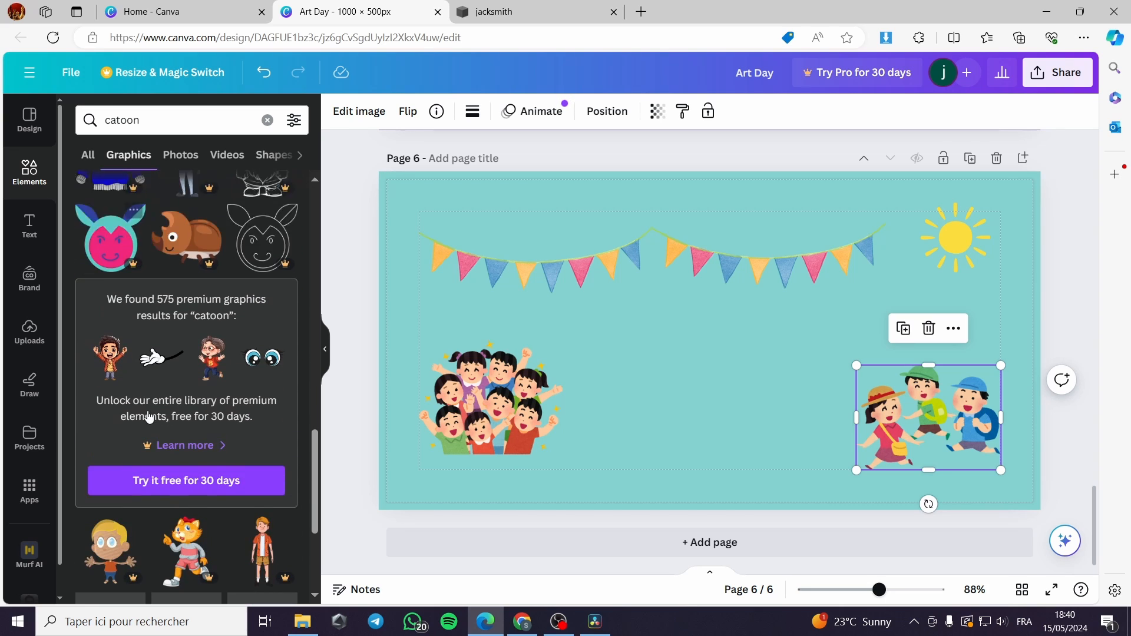
scroll(196, 415, down, 3)
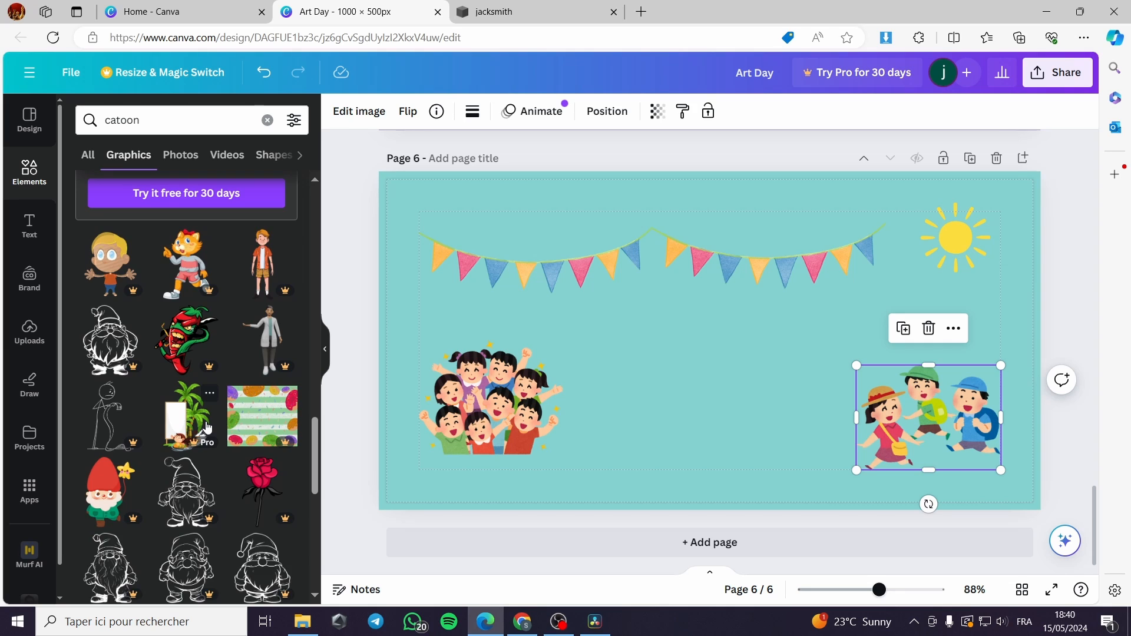
scroll(226, 369, down, 3)
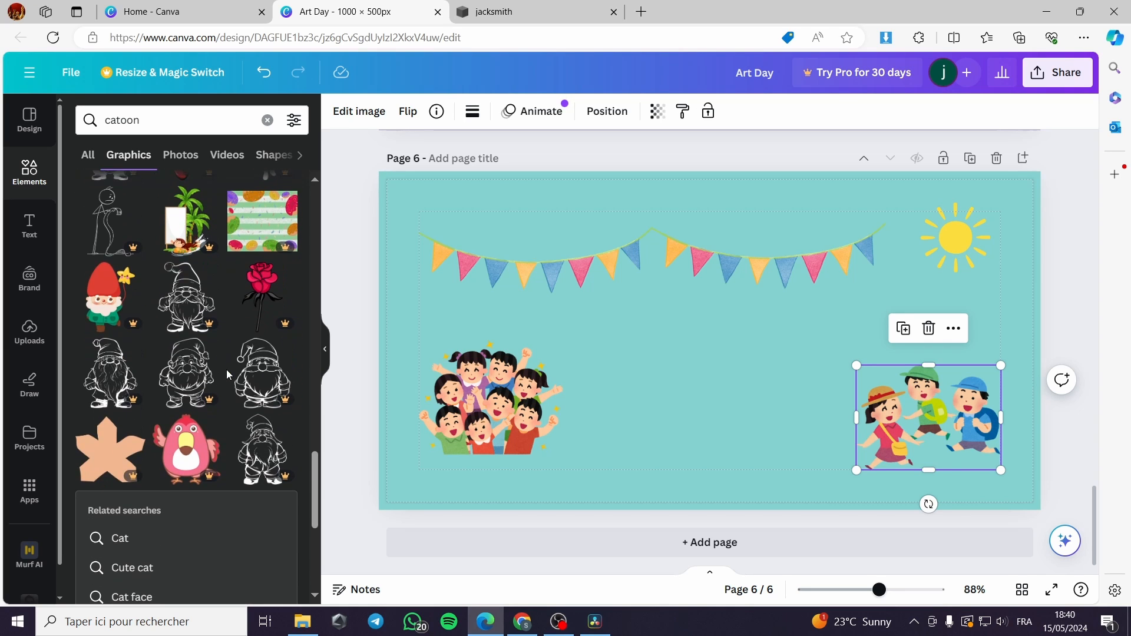
scroll(239, 379, down, 4)
scroll(238, 379, down, 3)
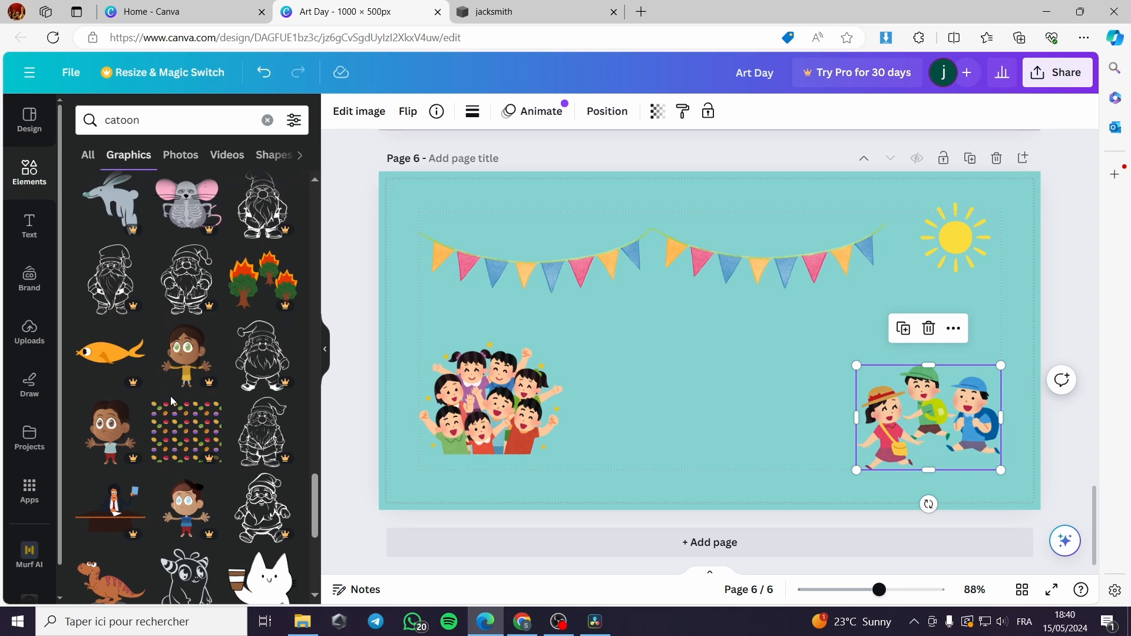
scroll(176, 404, down, 4)
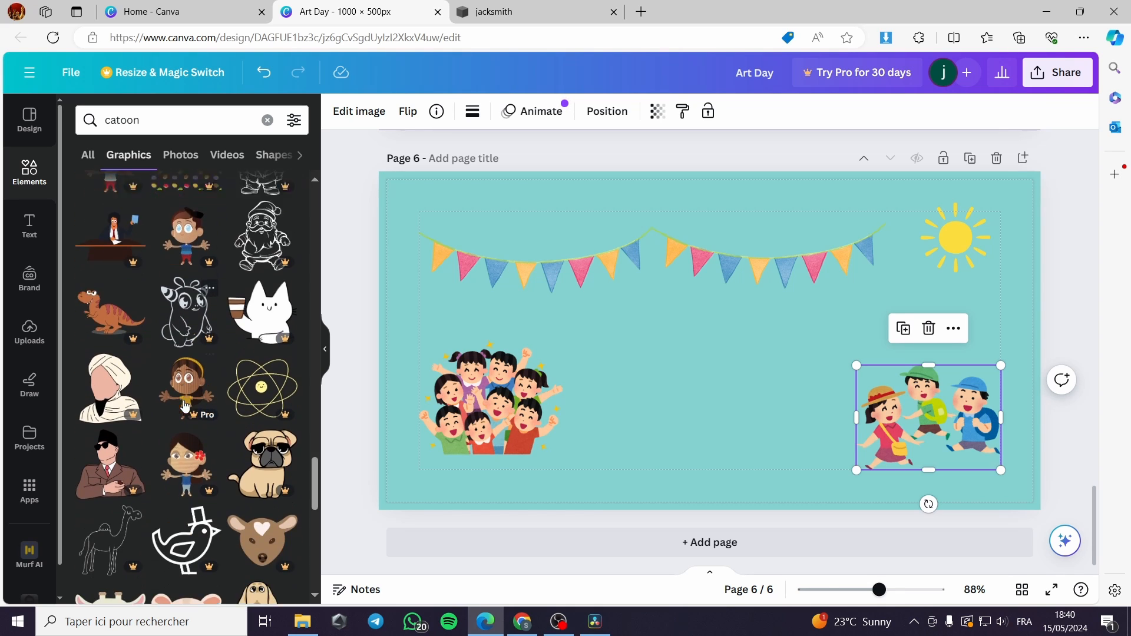
scroll(185, 405, down, 3)
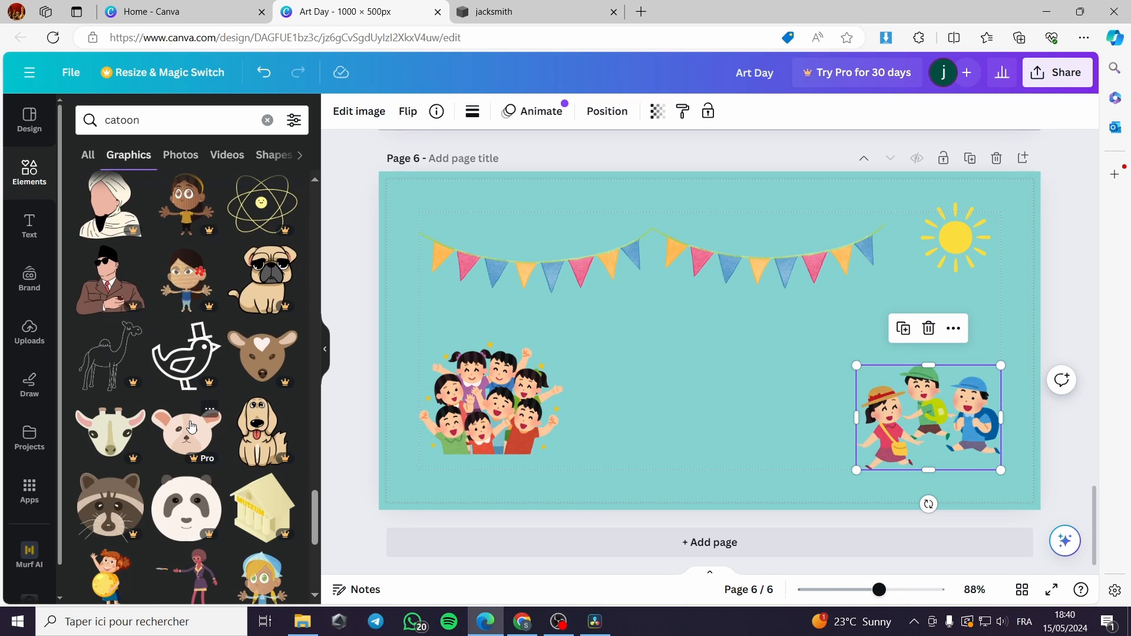
scroll(192, 426, down, 5)
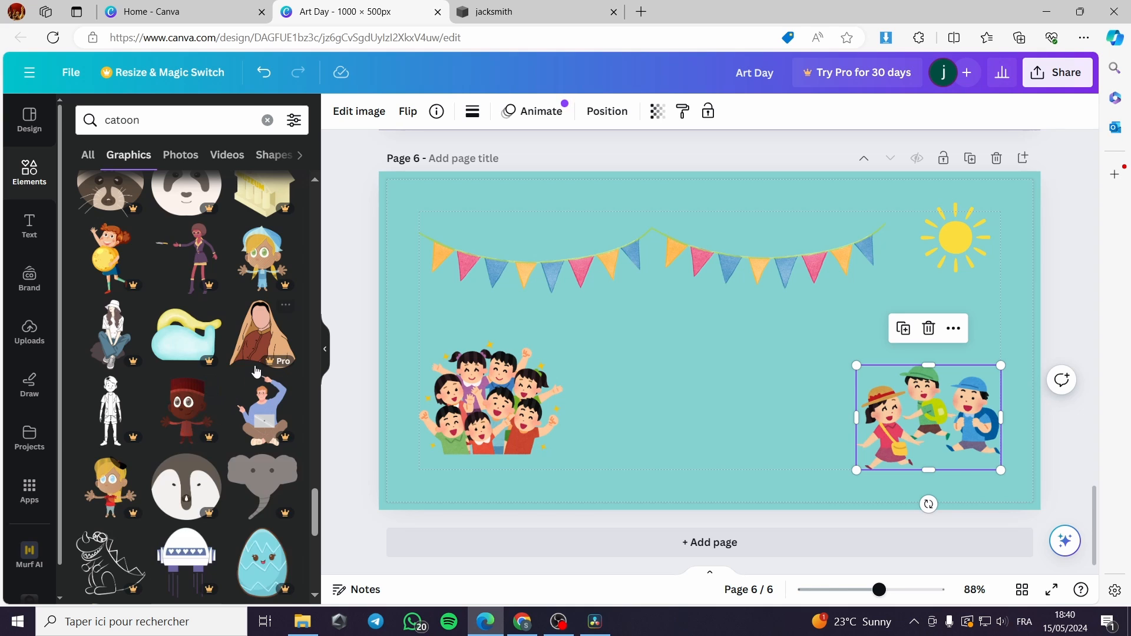
scroll(256, 371, down, 3)
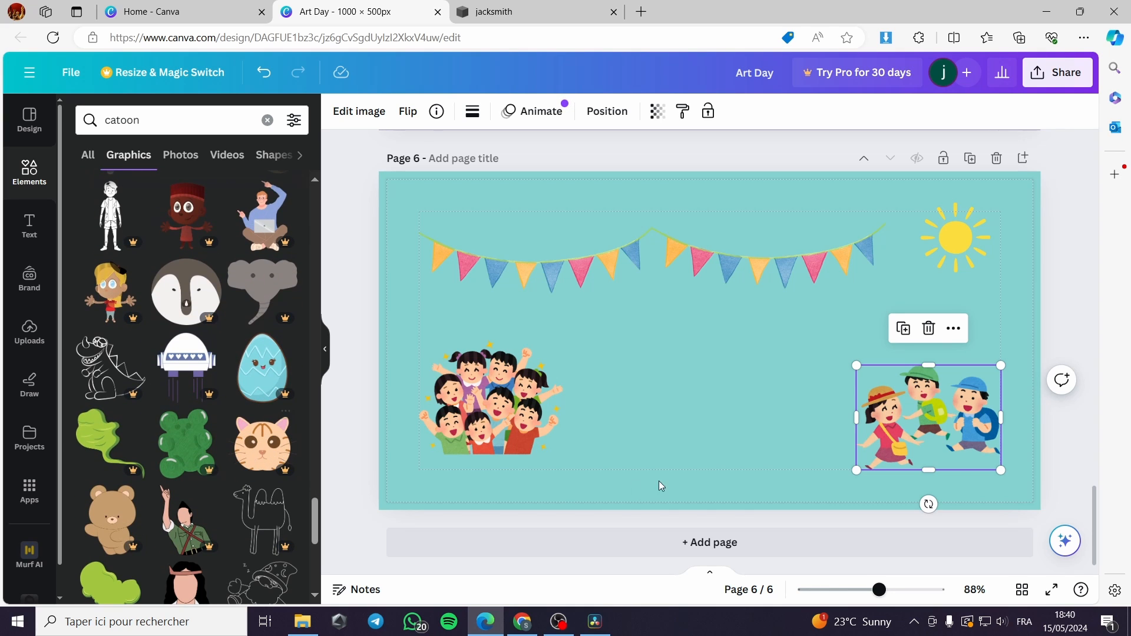
Step: Delete the purple page 5 between the "Coming Soon" page and the children-themed page
scroll(954, 327, up, 8)
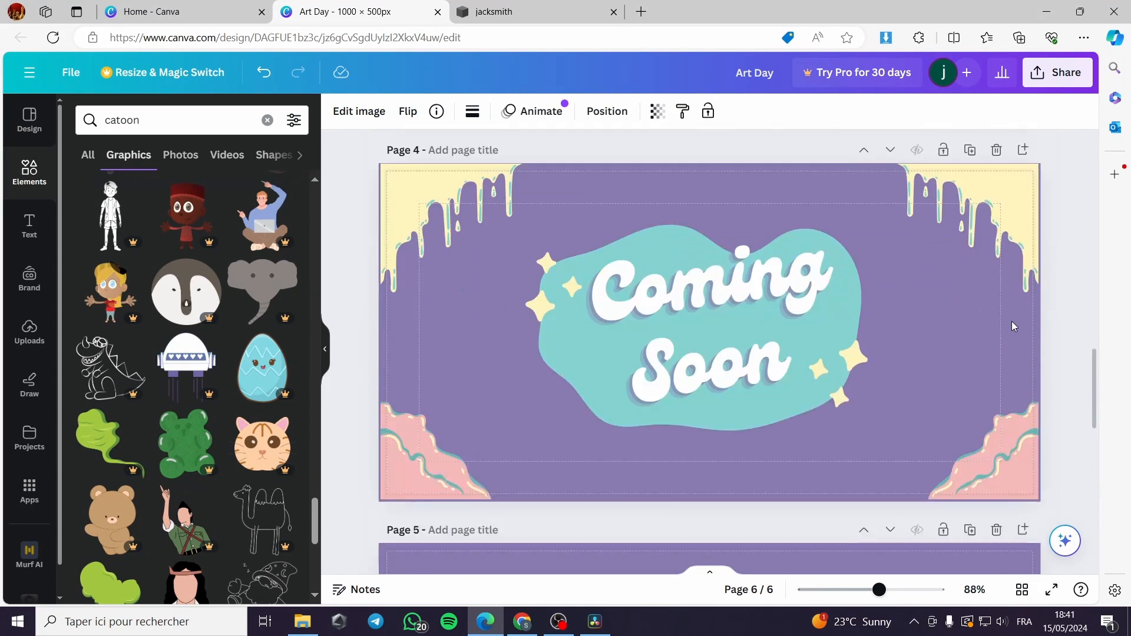
click(996, 316)
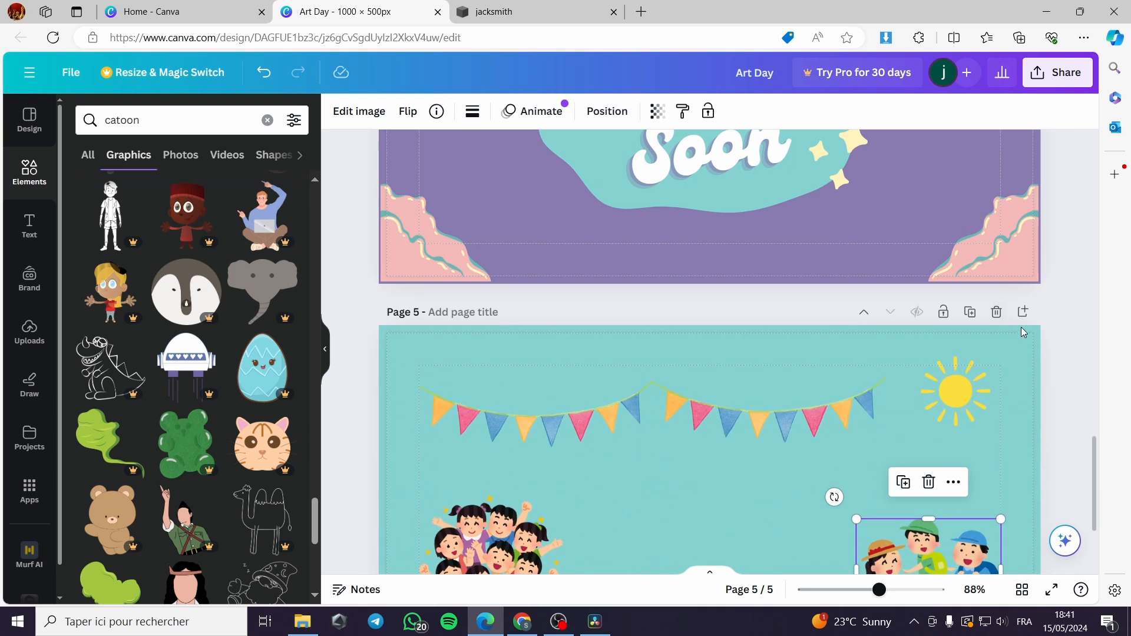
scroll(1030, 304, up, 5)
Step: Download all 5 pages of the design as PNG at 1,000 × 500 px
click(1058, 72)
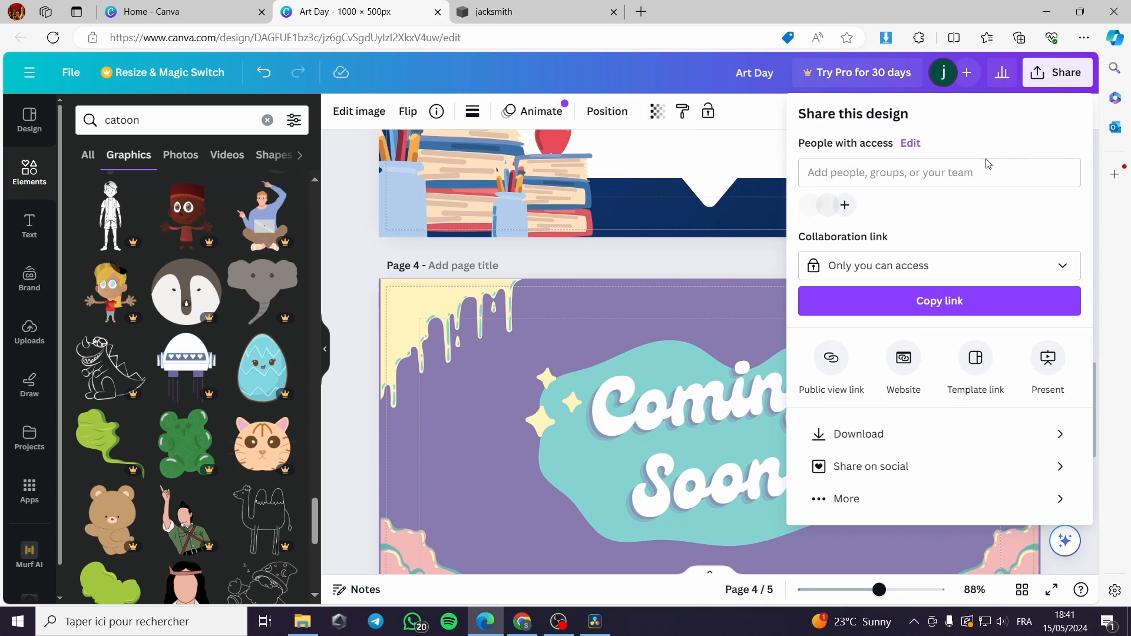
click(911, 440)
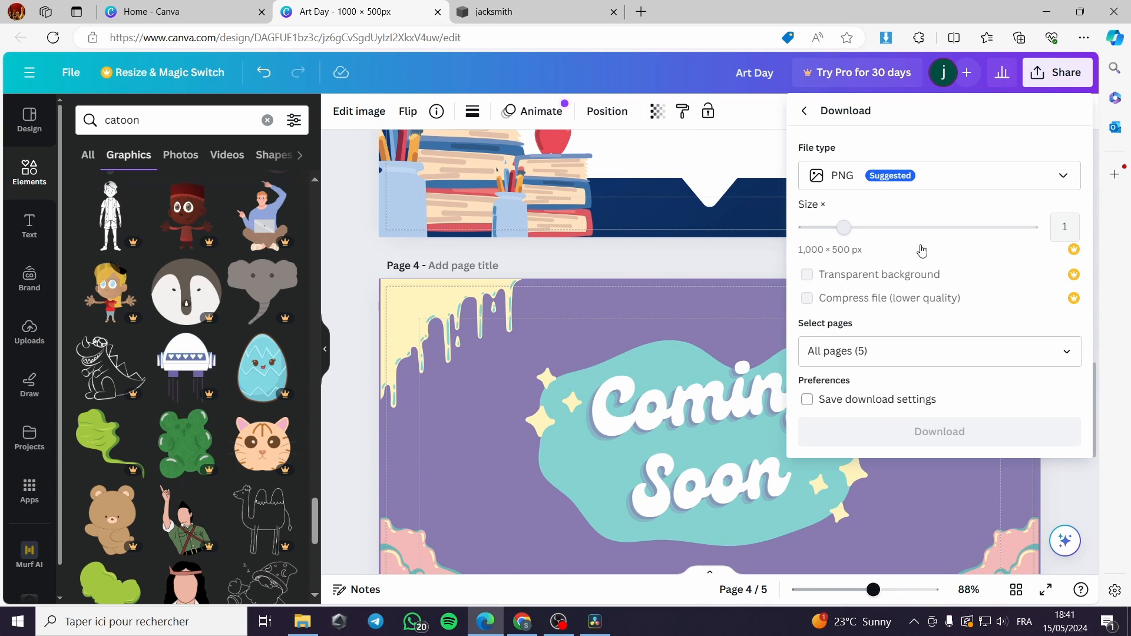
click(946, 184)
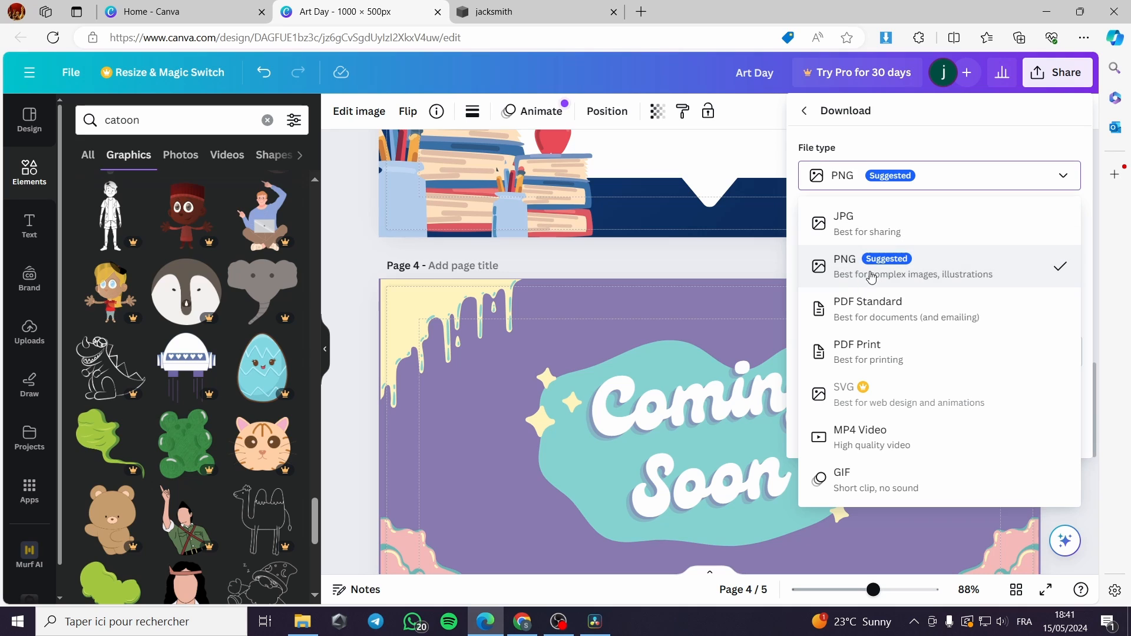
click(1004, 177)
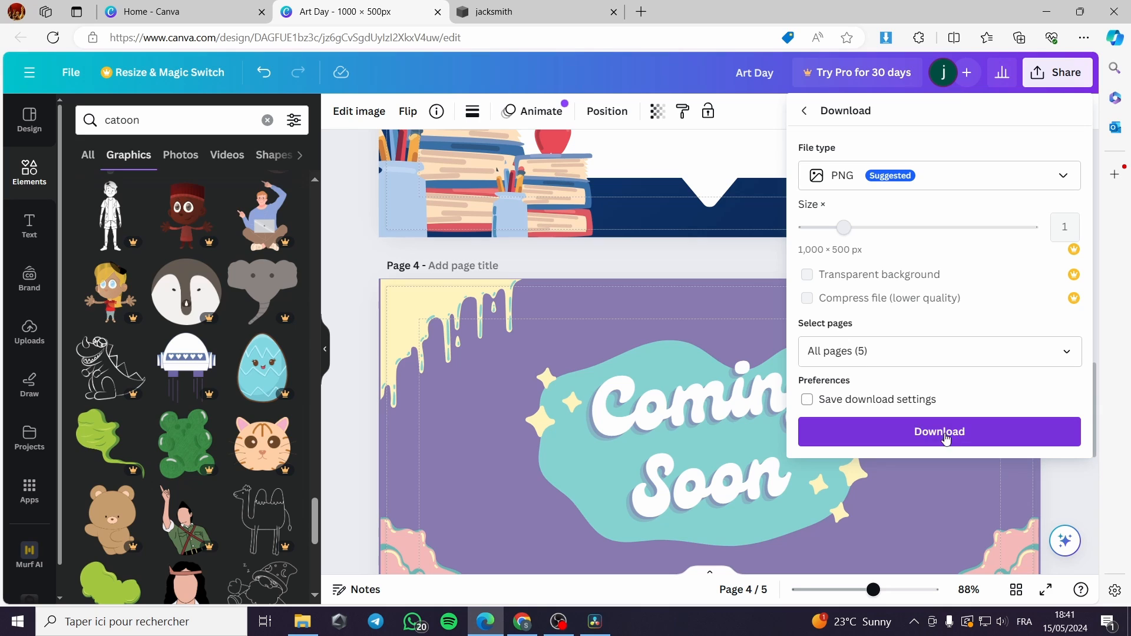
click(959, 440)
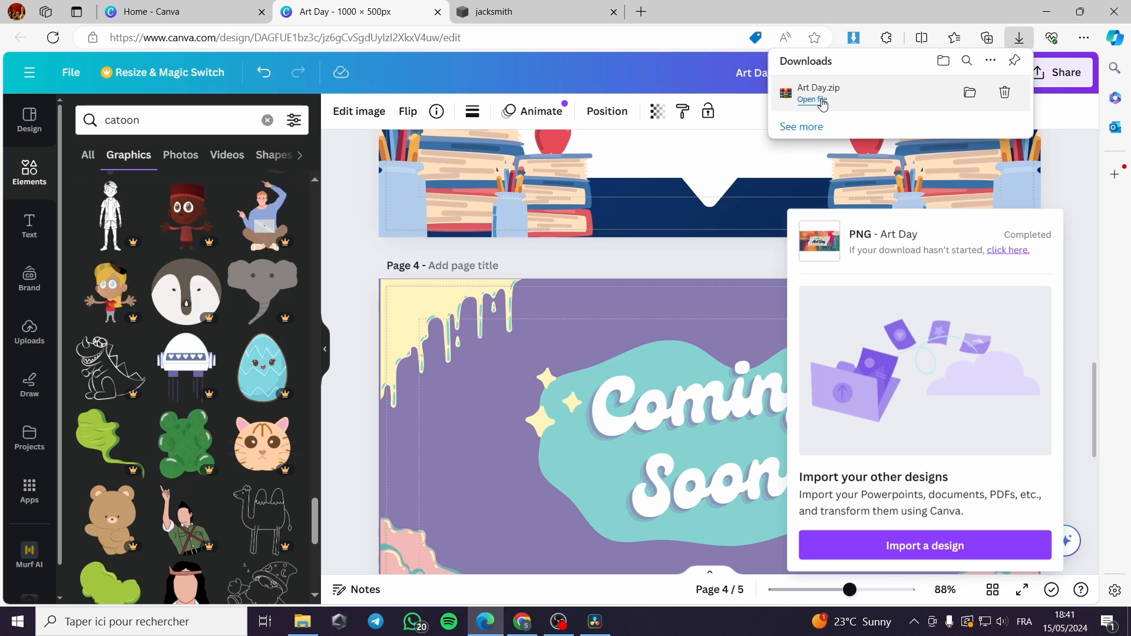
Step: Open the downloaded Art Day.zip to check its contents, dismiss the WinRAR licence notice, and close the archive
click(812, 100)
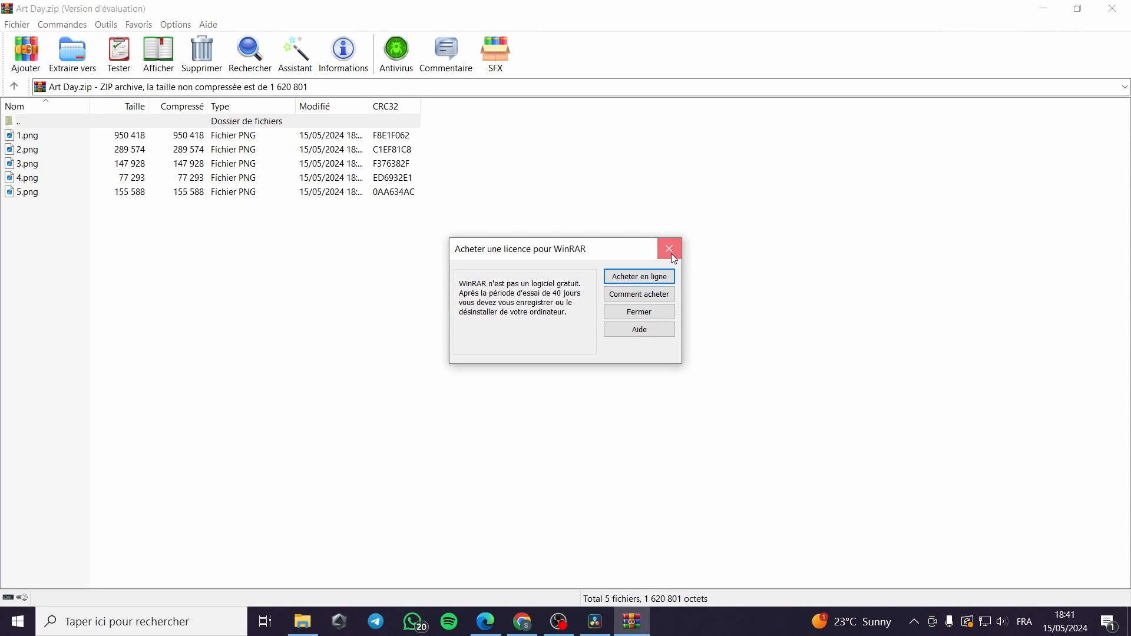
click(675, 259)
click(1113, 8)
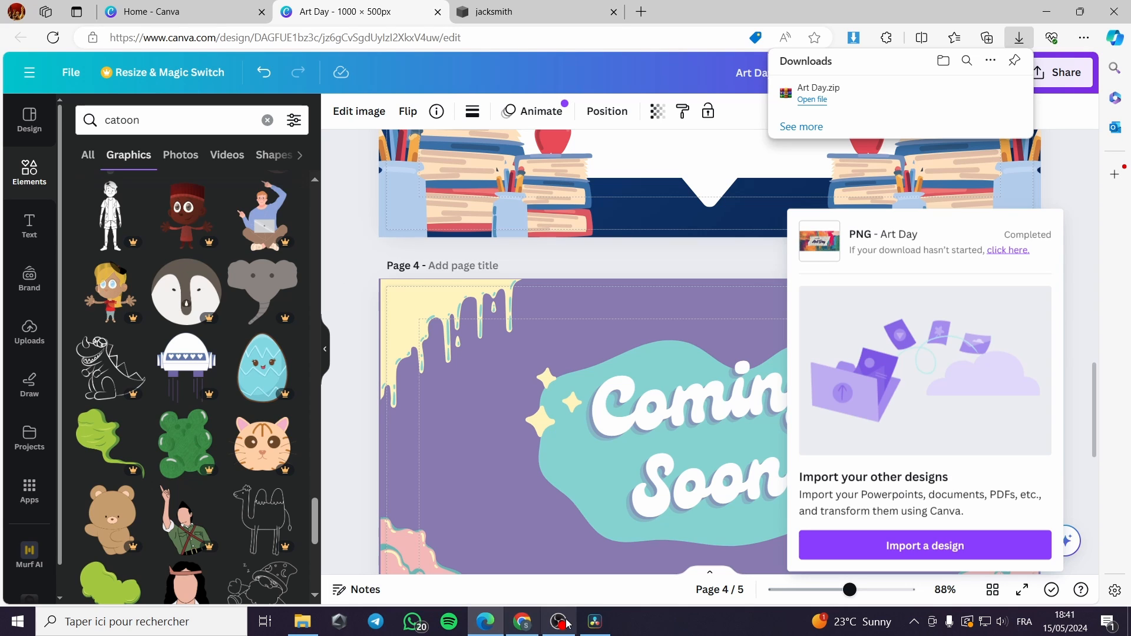
Step: In File Explorer's Téléchargements folder, extract Art Day.zip in place, replacing the existing files with the same names
click(302, 621)
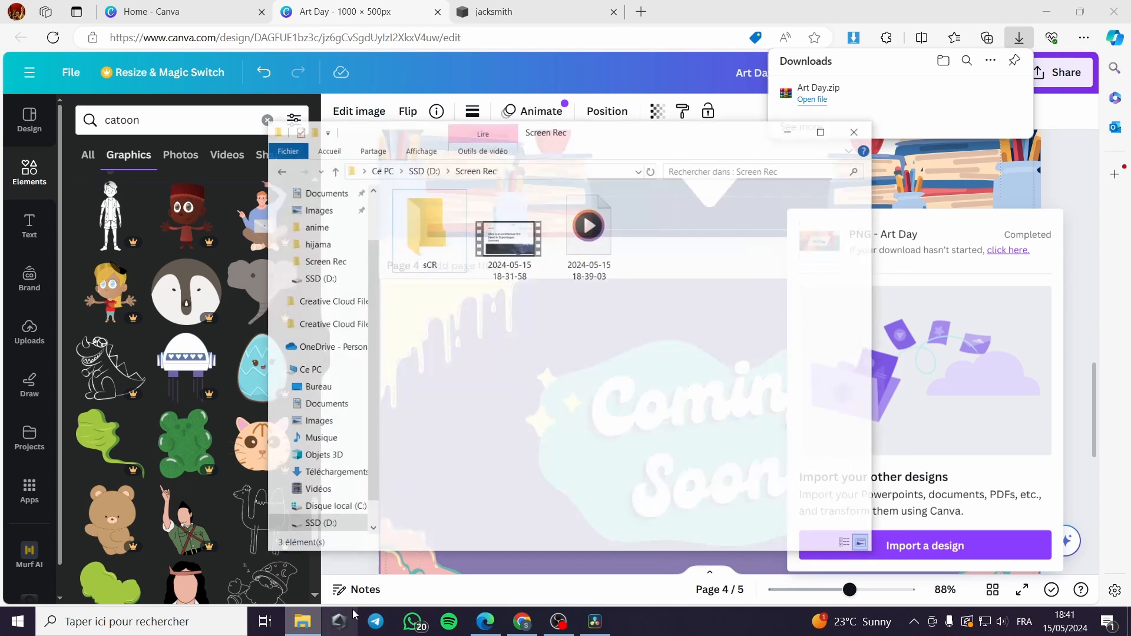
click(336, 464)
click(434, 230)
right_click(448, 211)
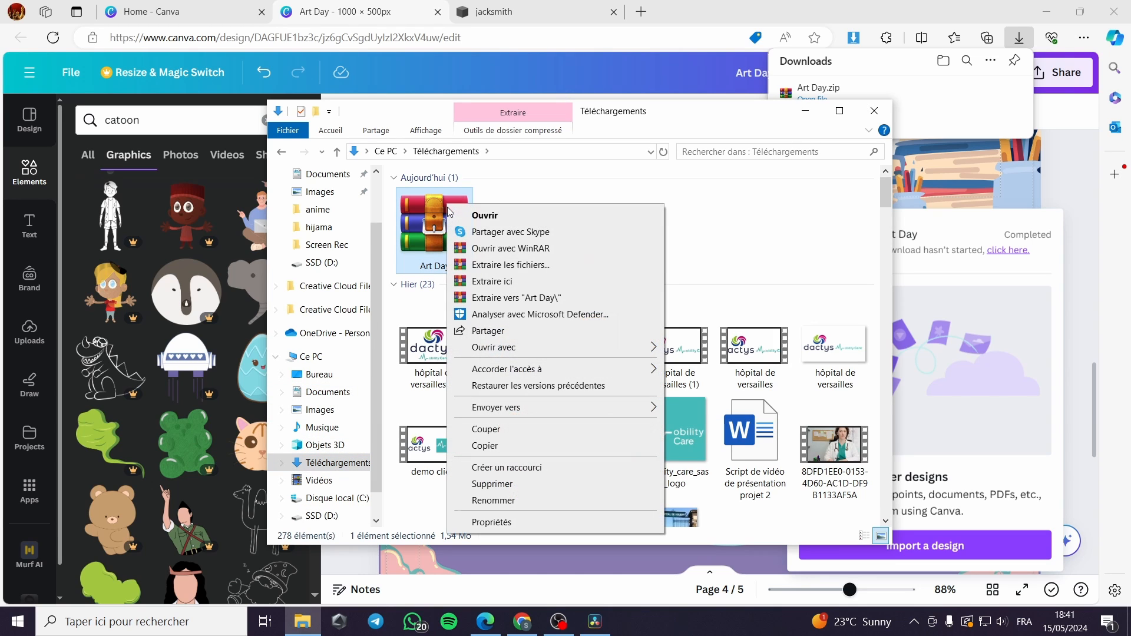
click(491, 281)
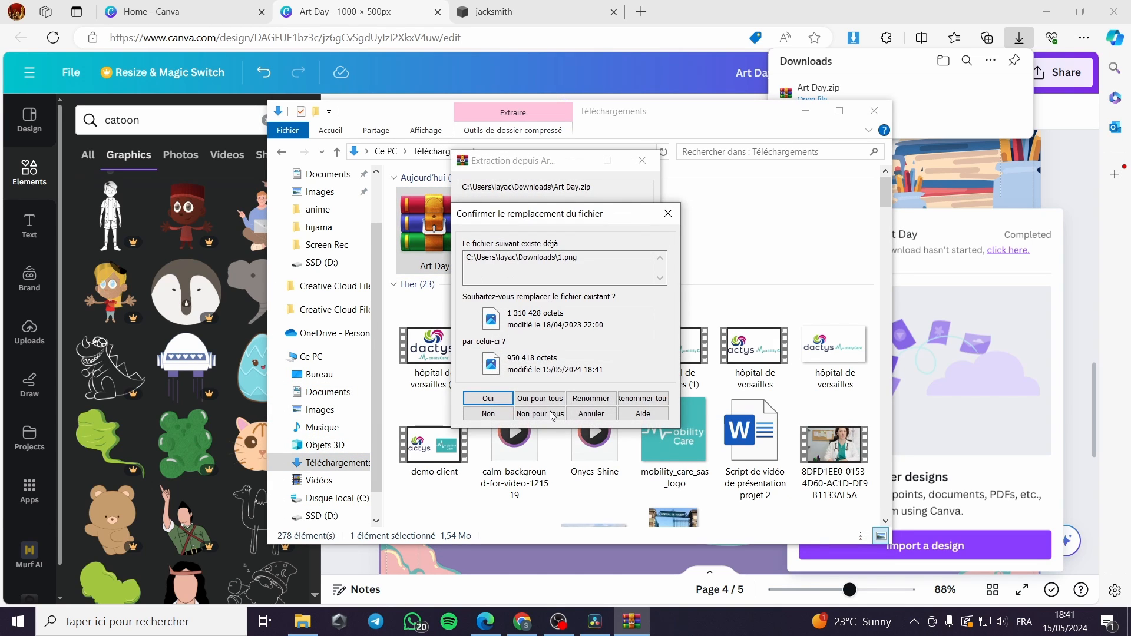
click(509, 400)
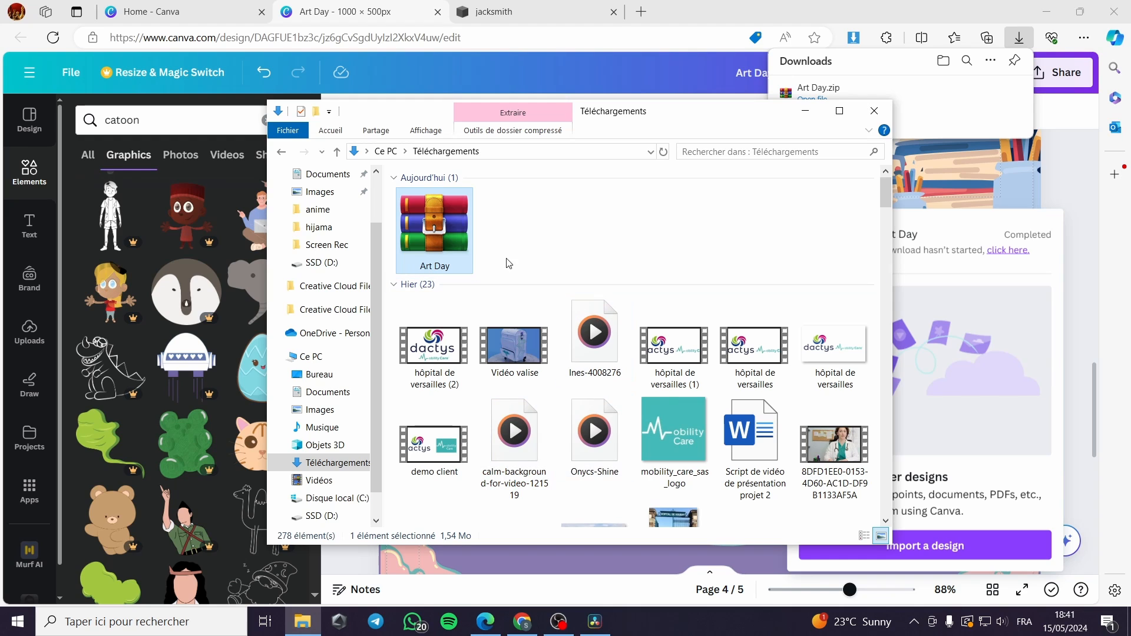
click(532, 253)
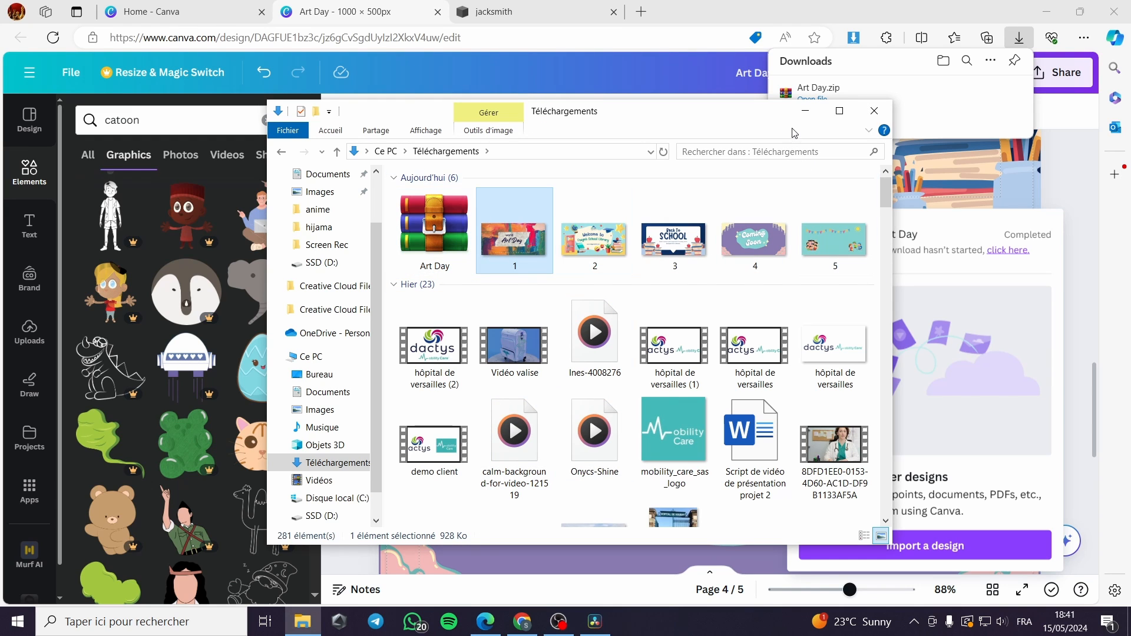
Step: Switch to the Squarespace Acuity Scheduling tab, open the scheduling page design task, and go to the logo and scheduling instructions settings
click(1067, 233)
click(1074, 224)
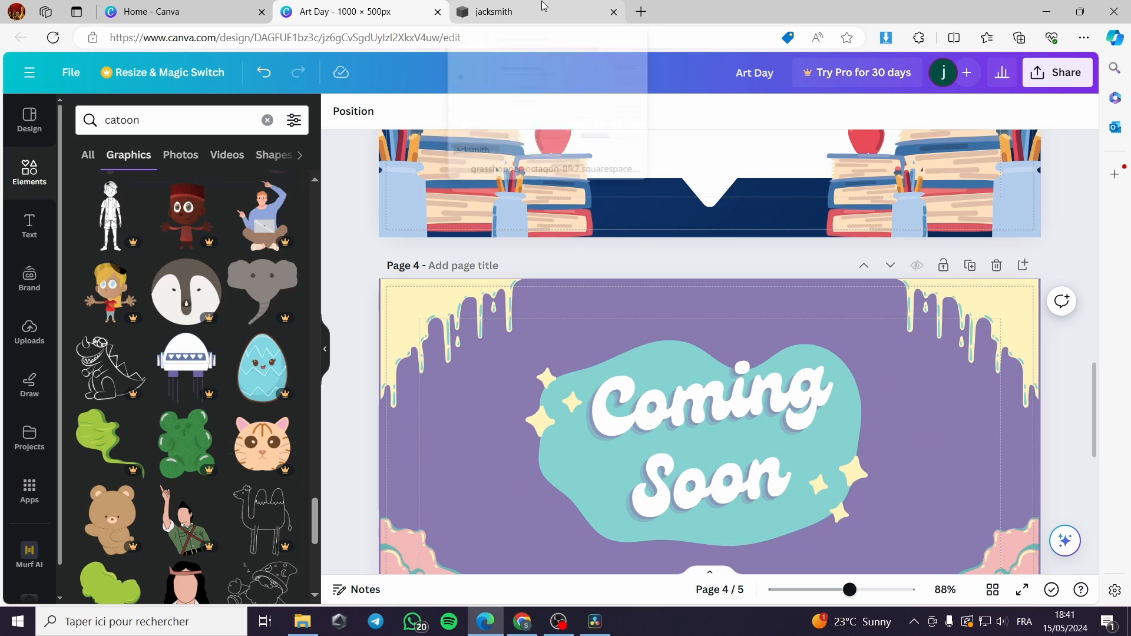
click(517, 16)
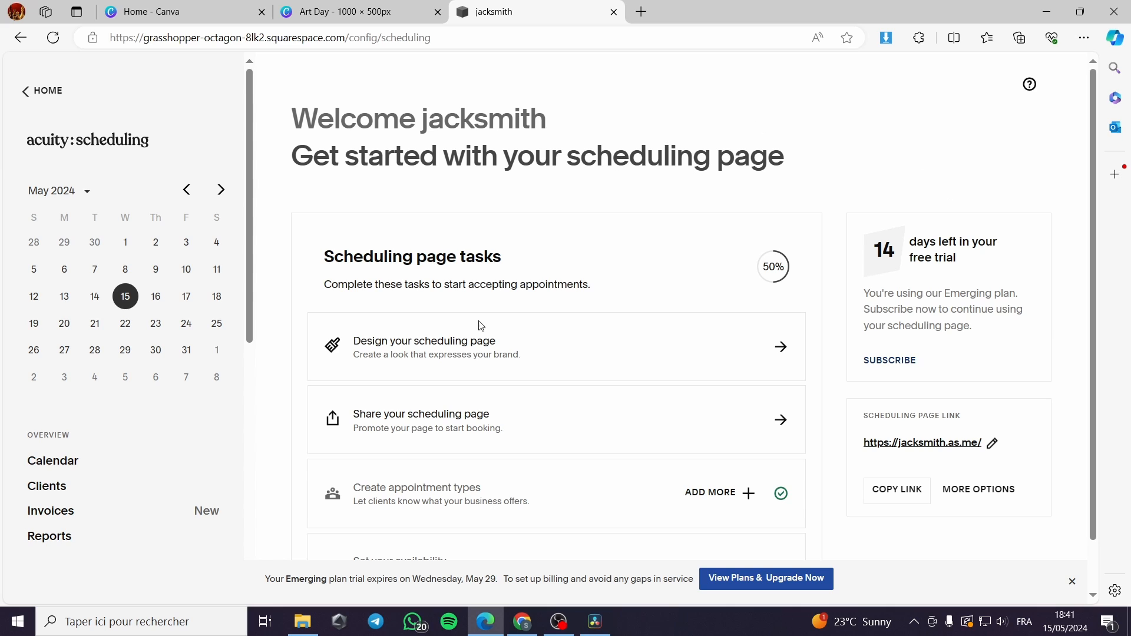
scroll(454, 341, down, 1)
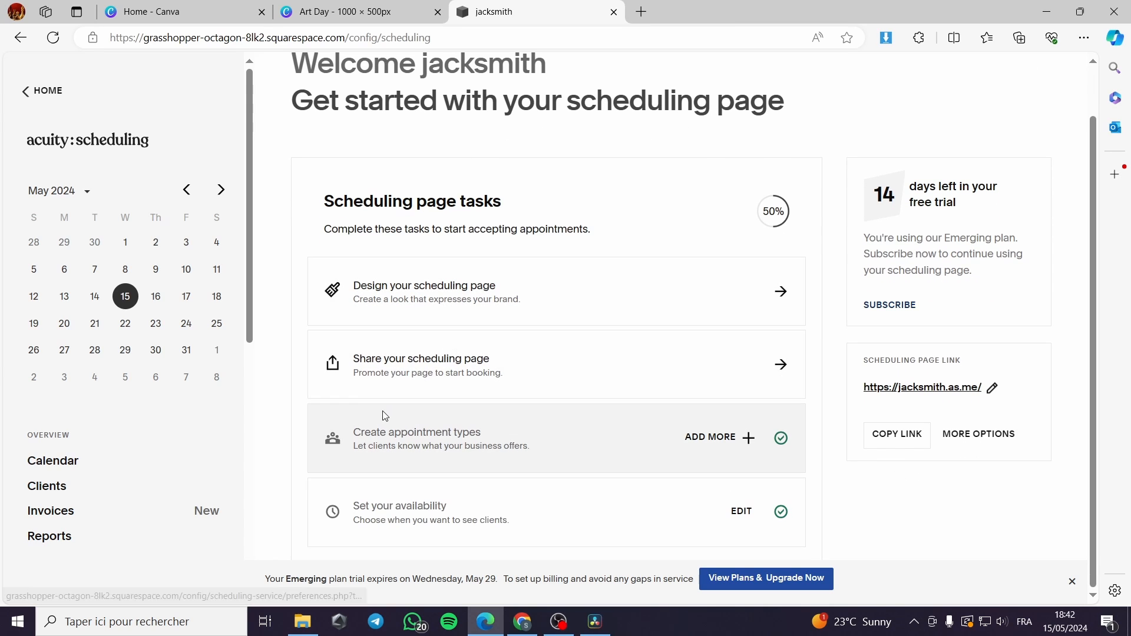
click(414, 297)
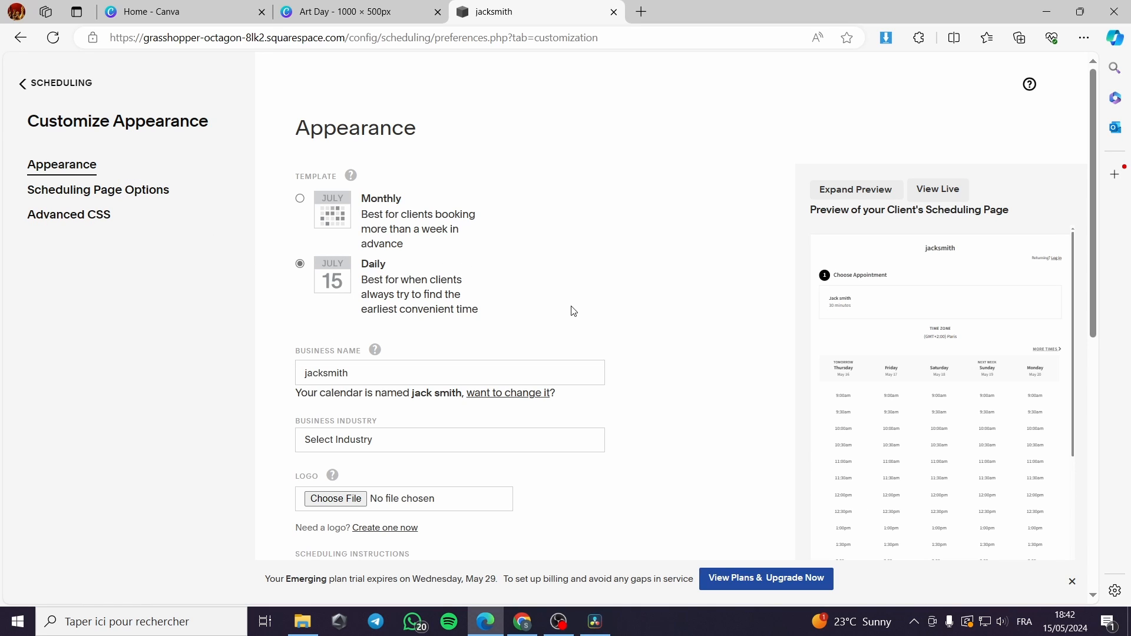
scroll(573, 311, down, 1)
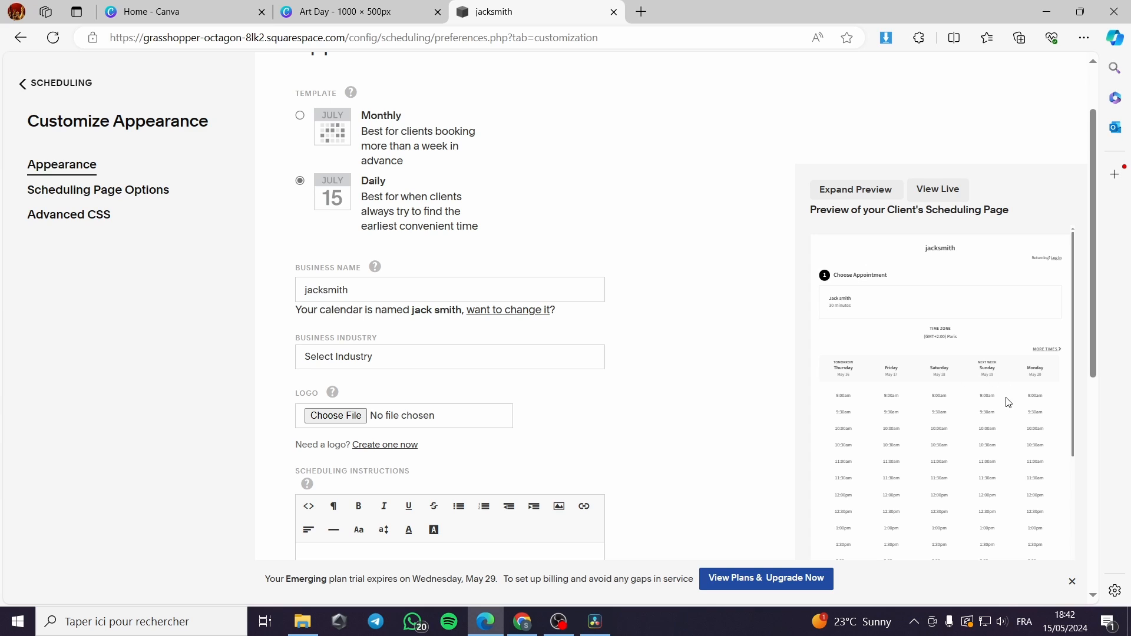
scroll(1008, 402, down, 2)
scroll(583, 369, down, 3)
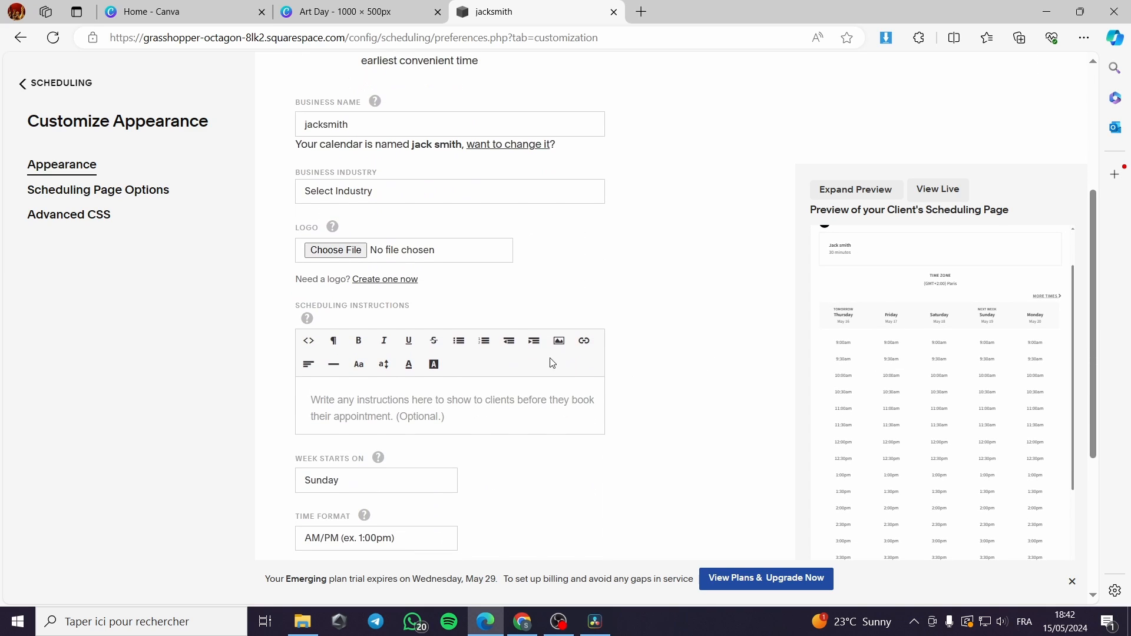
Step: Choose the Summer-removebg-preview PNG from the Téléchargements folder as the scheduling page logo
click(346, 256)
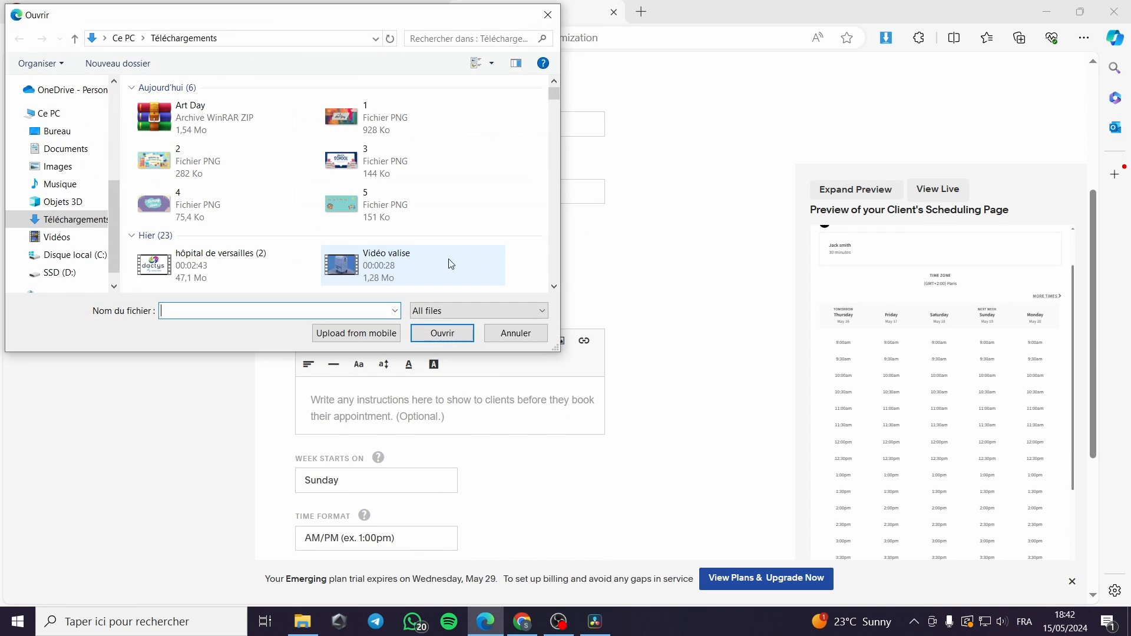
scroll(243, 252, down, 10)
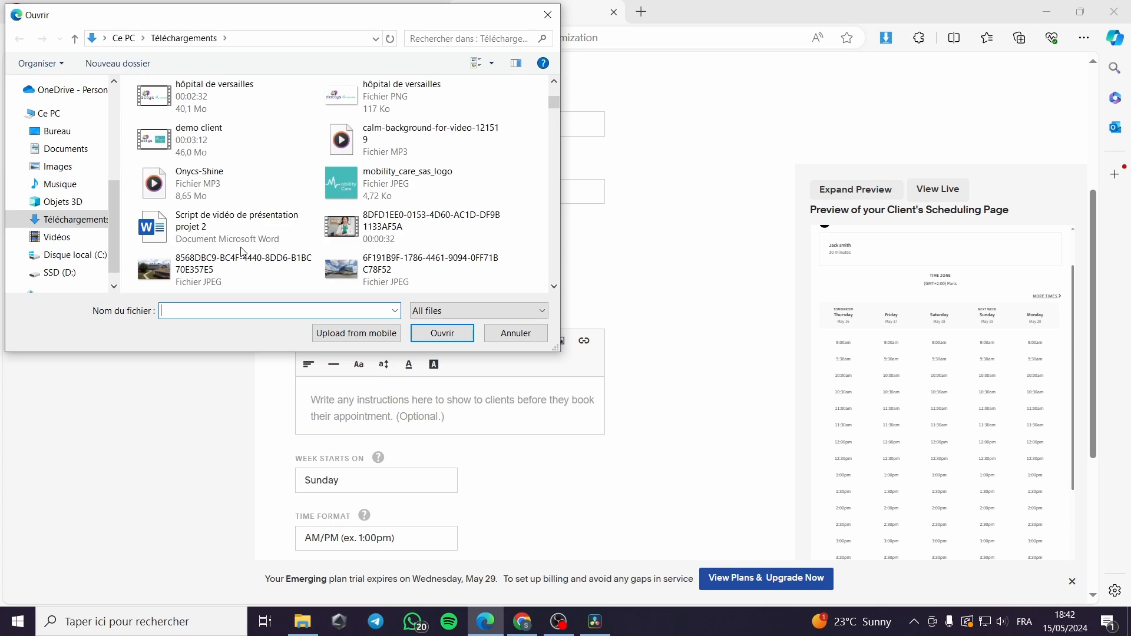
scroll(244, 250, down, 10)
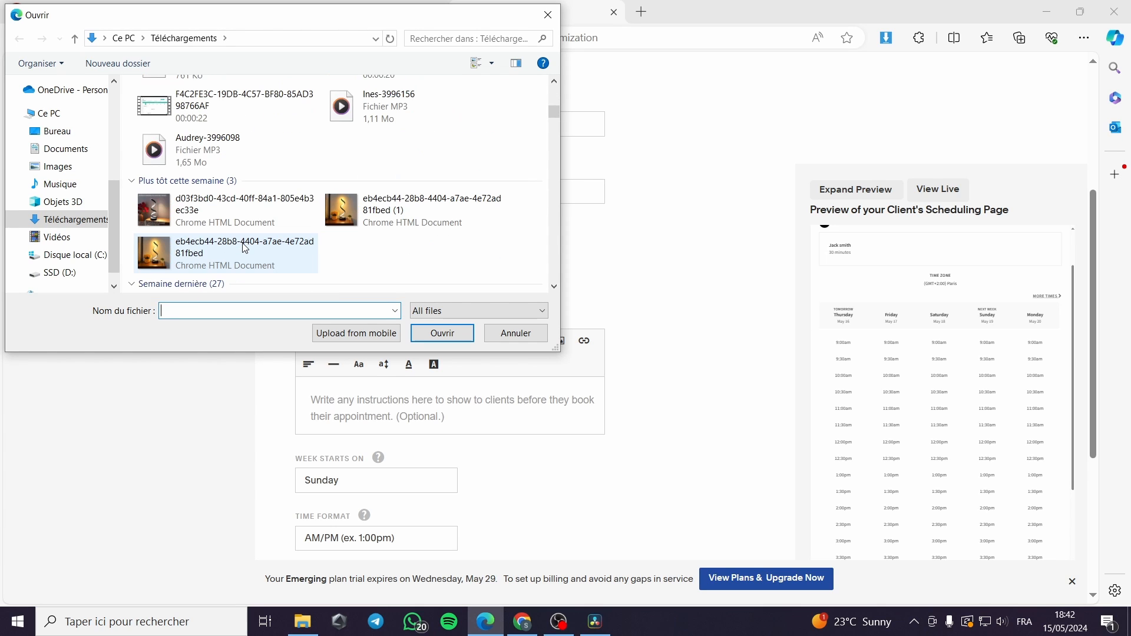
scroll(245, 247, down, 5)
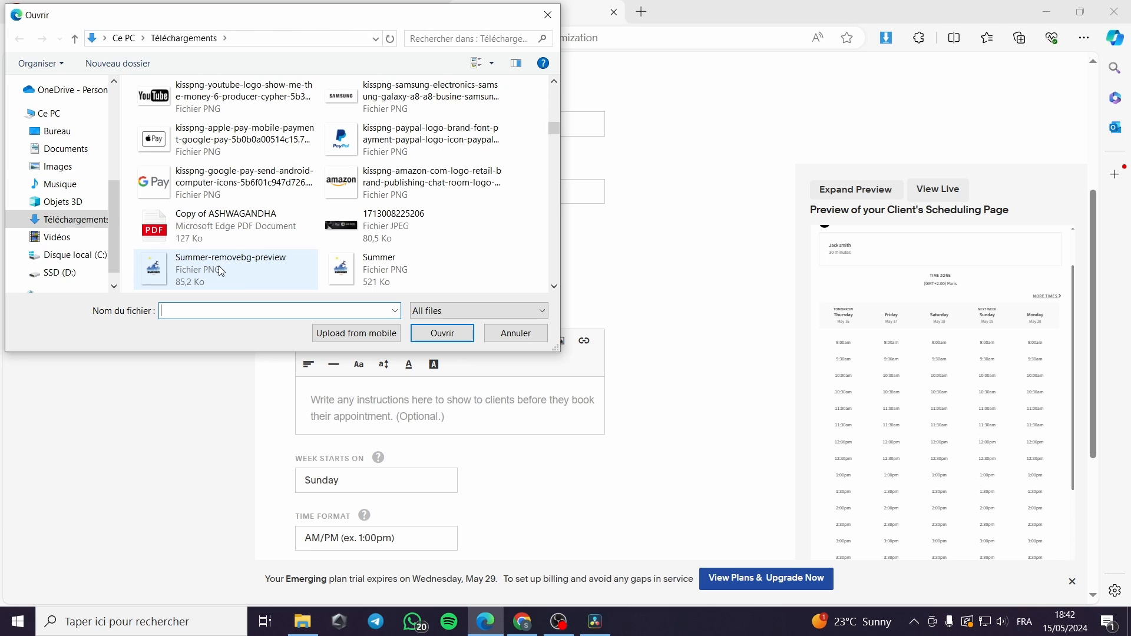
double_click(219, 268)
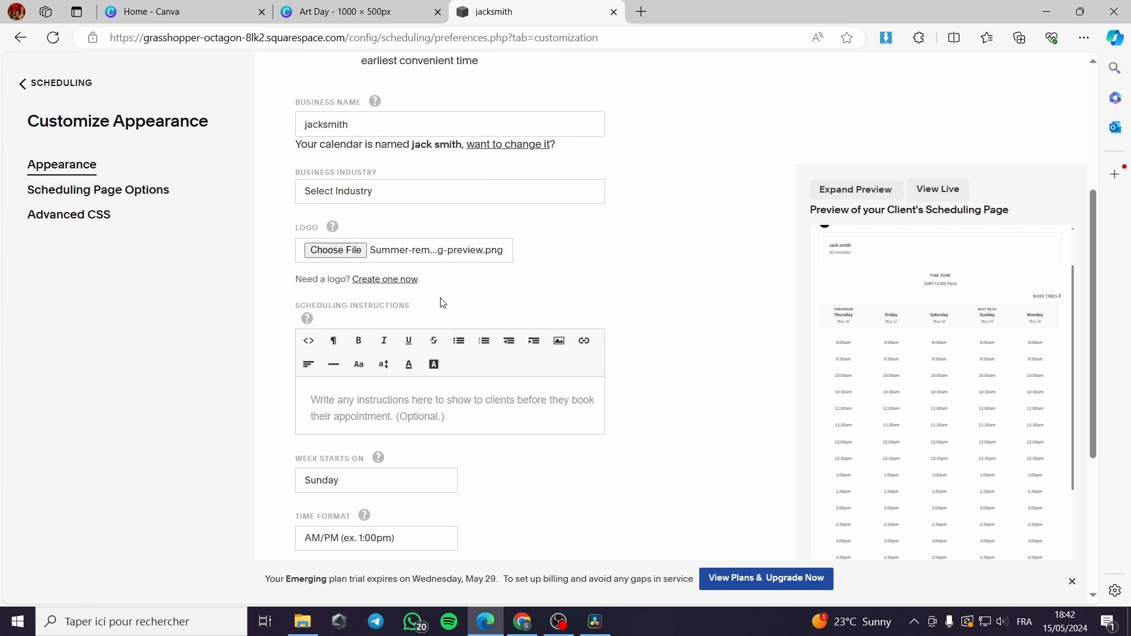
Step: Insert the image 1.png from the Téléchargements folder into the scheduling instructions and dismiss the plan trial notice
scroll(480, 310, down, 3)
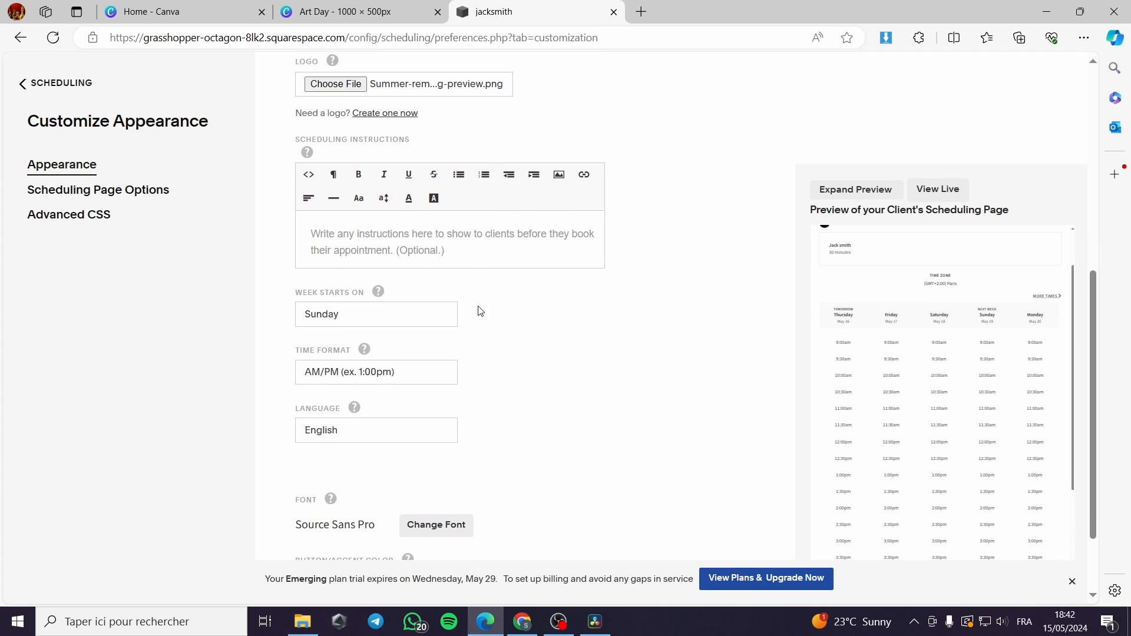
click(414, 223)
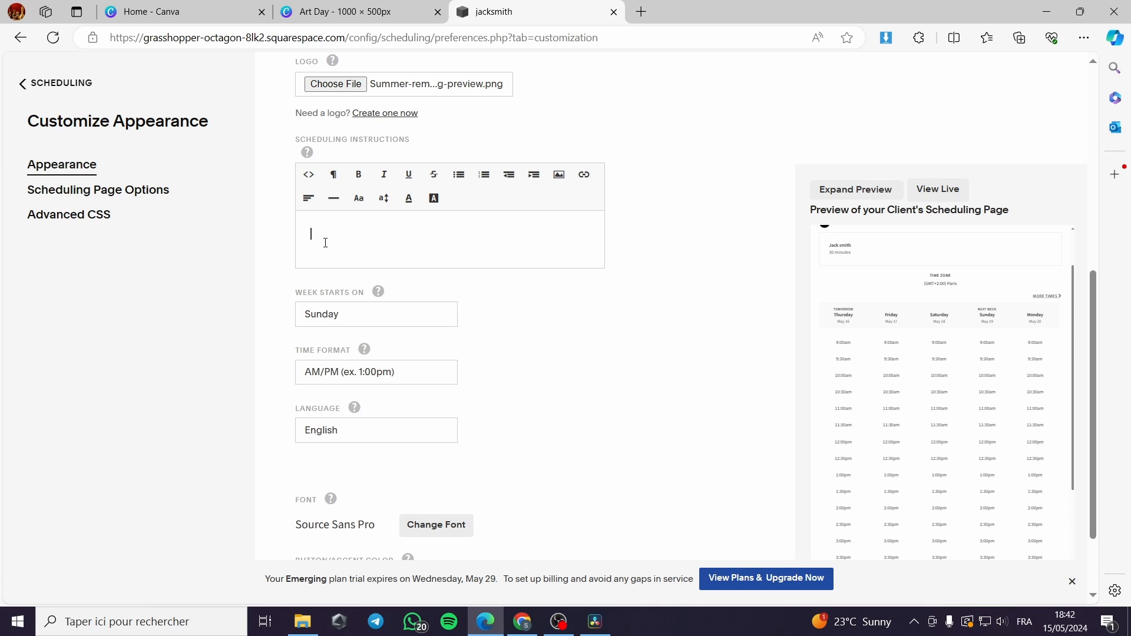
click(561, 177)
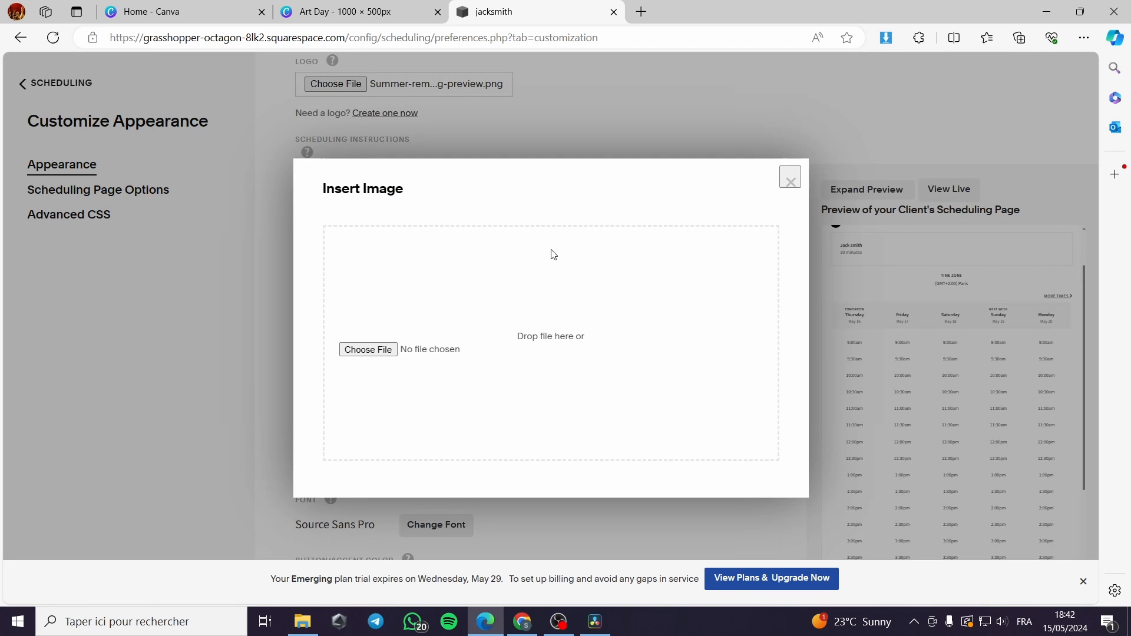
click(368, 350)
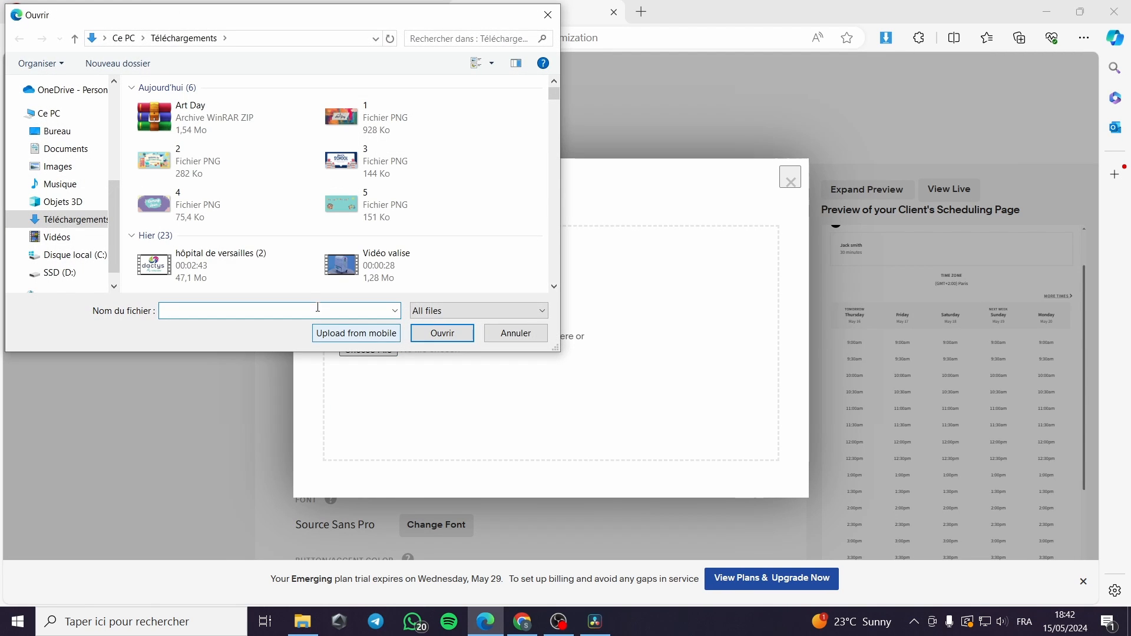
click(355, 135)
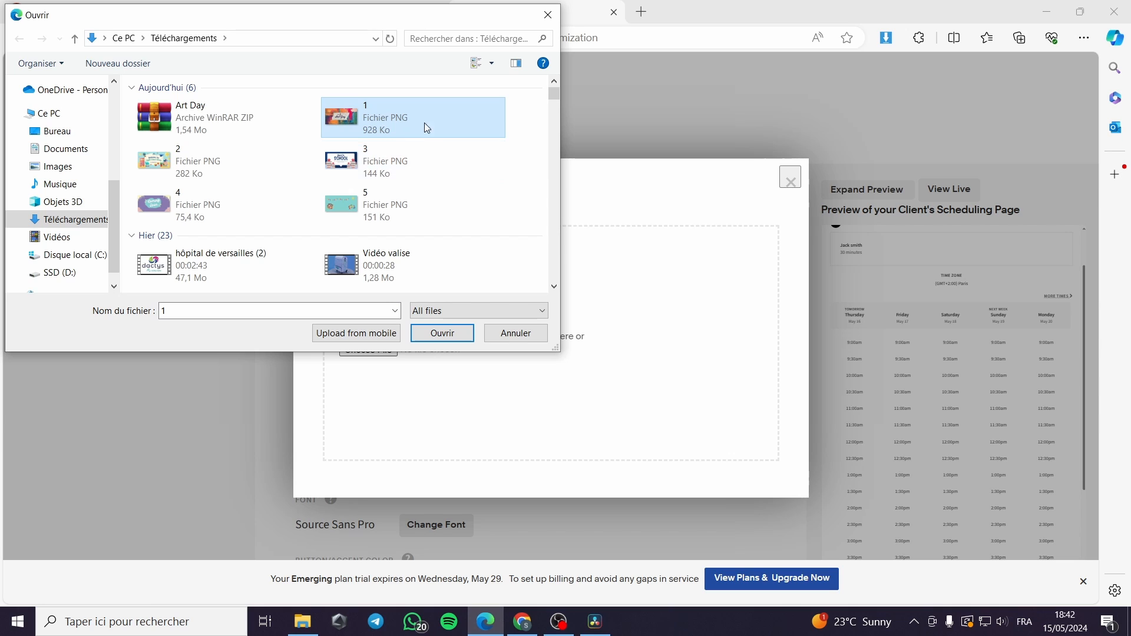
click(445, 334)
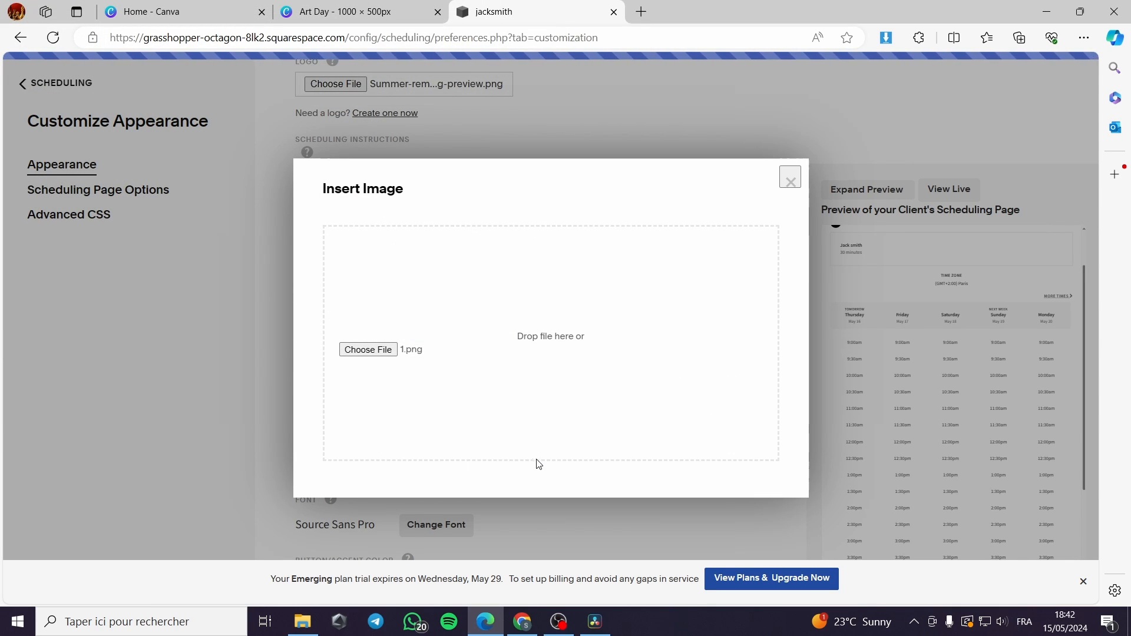
click(1082, 583)
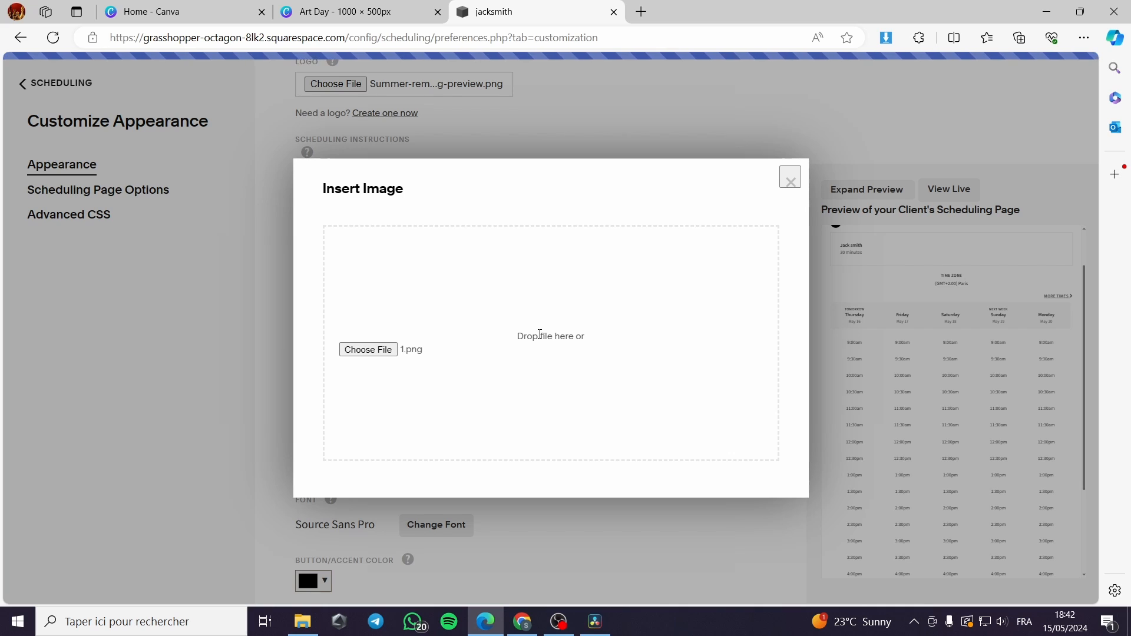
click(509, 314)
double_click(379, 112)
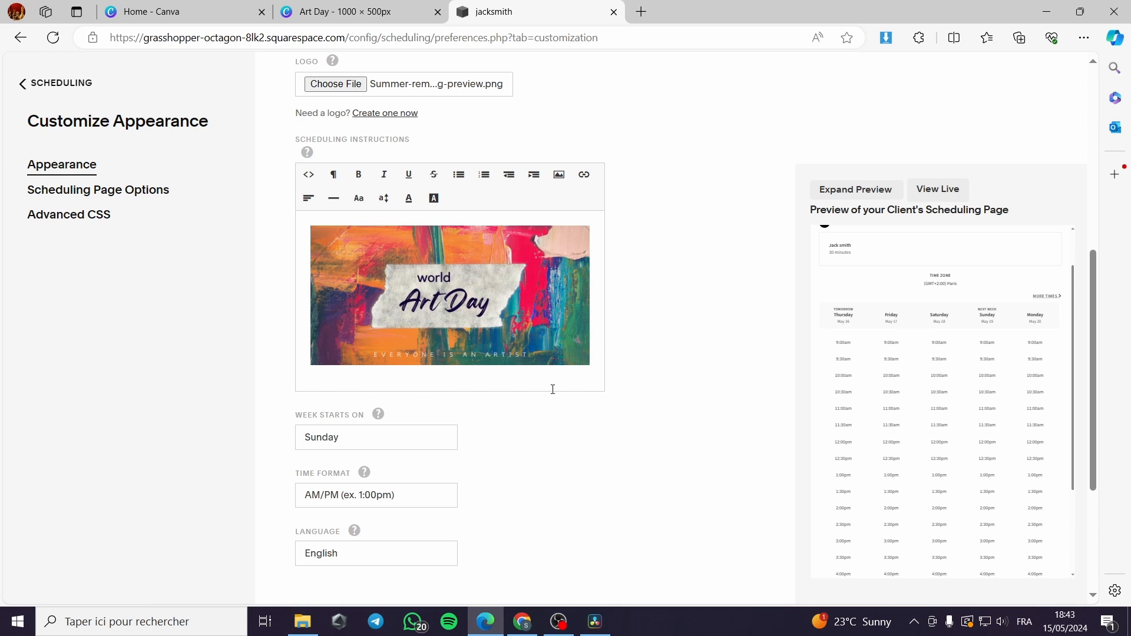
Step: Insert the image 2.png into the scheduling instructions above the Art Day banner
click(559, 175)
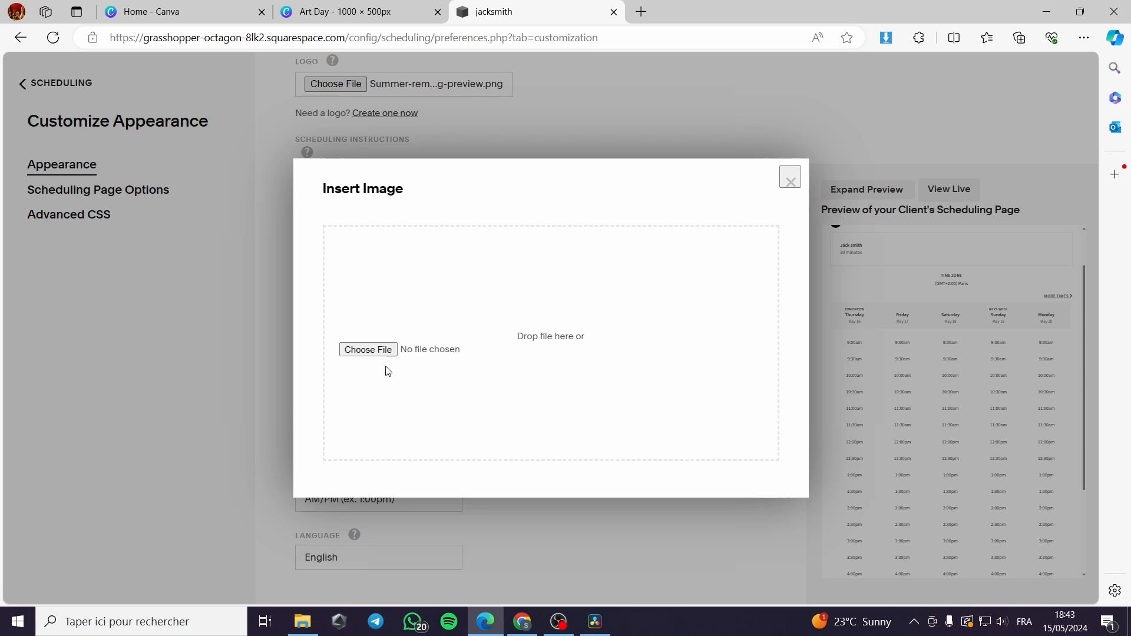
click(410, 351)
double_click(198, 172)
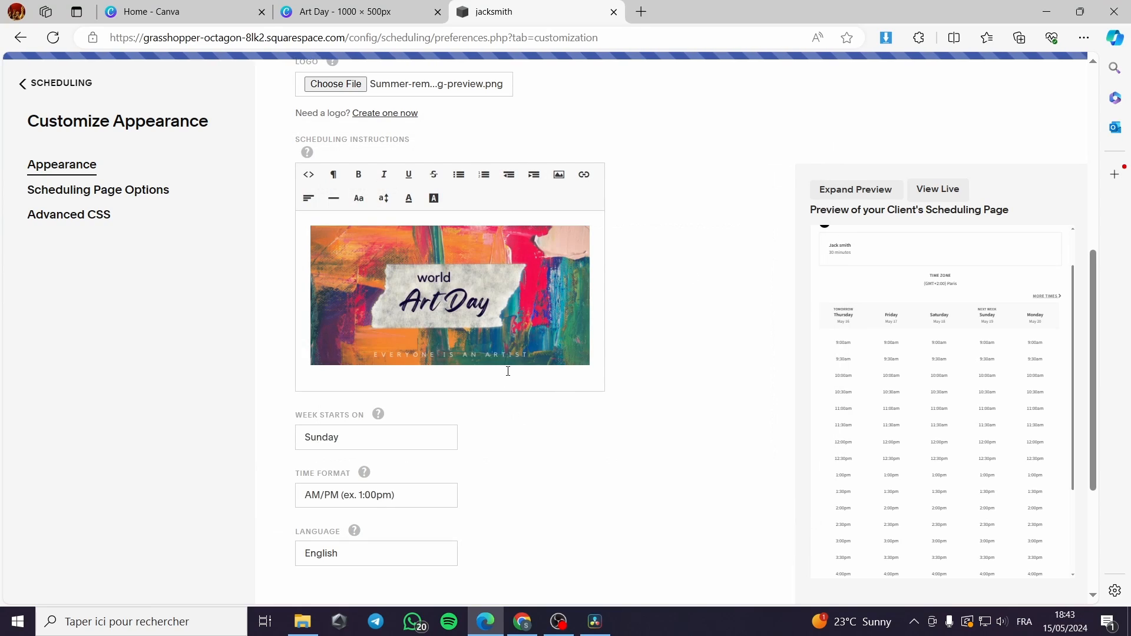
key(ctrl+v)
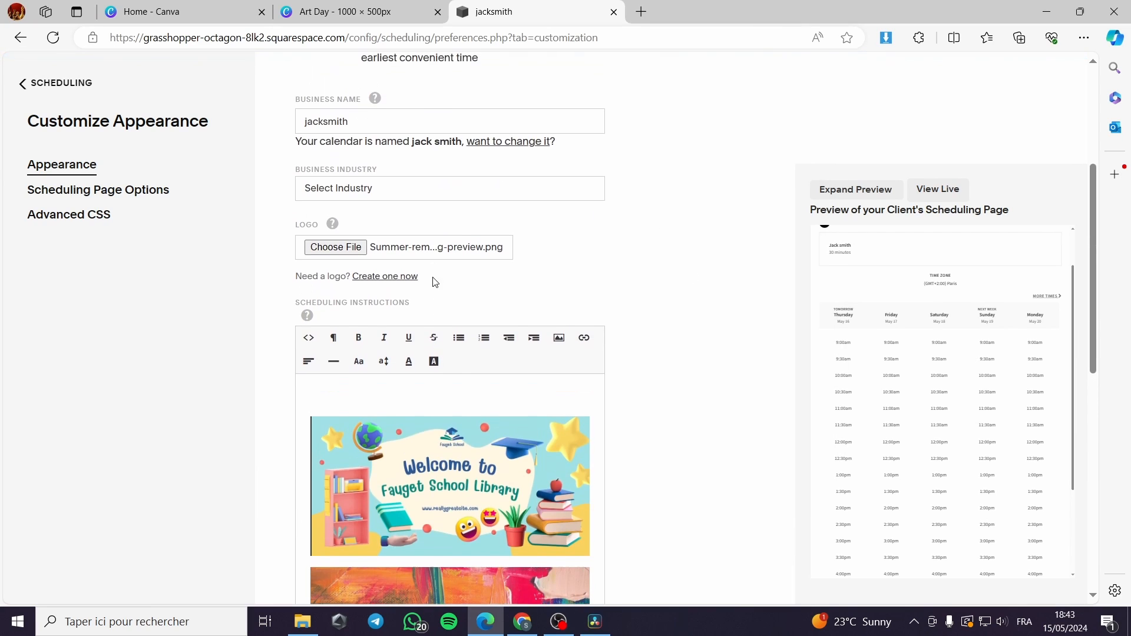
Step: Delete the school library and Art Day banners from the scheduling instructions
click(464, 353)
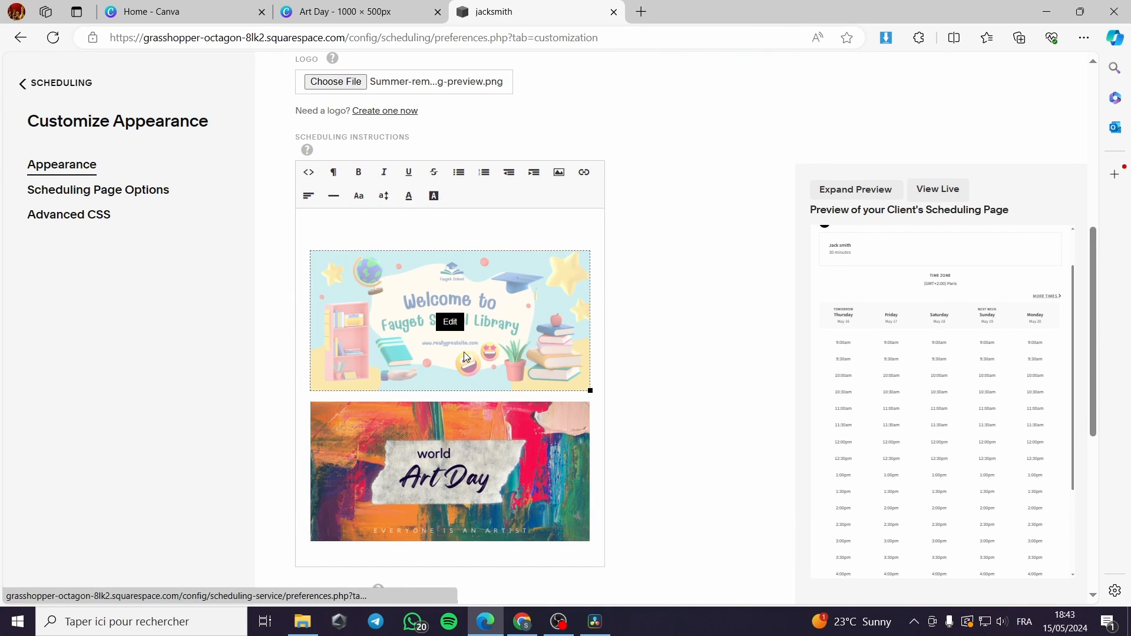
double_click(457, 330)
mouse_move(510, 330)
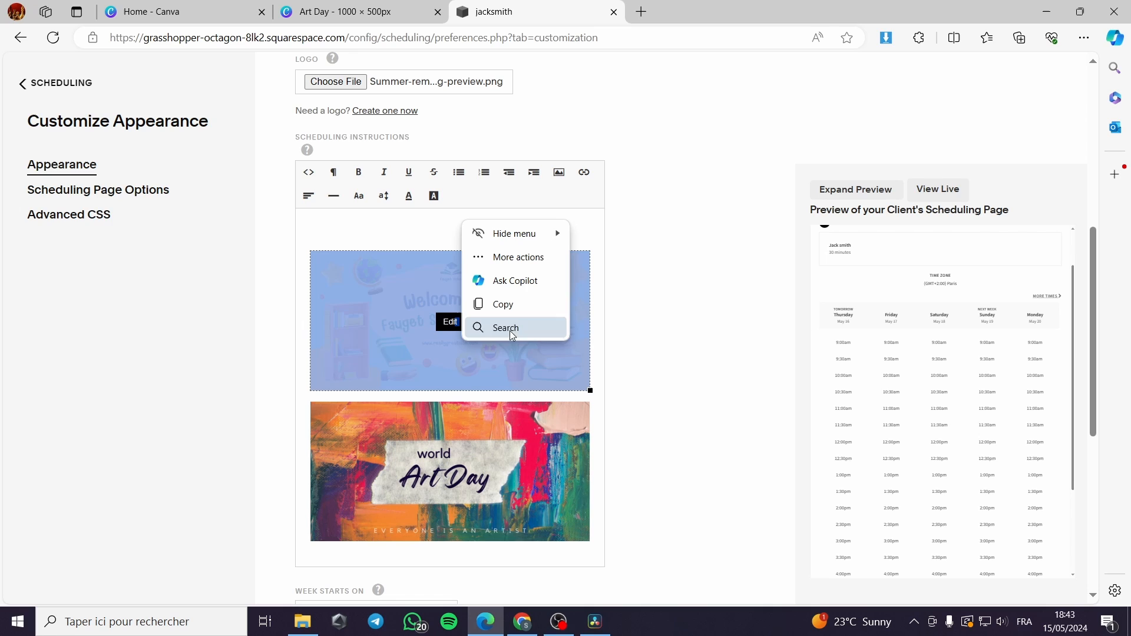
click(486, 363)
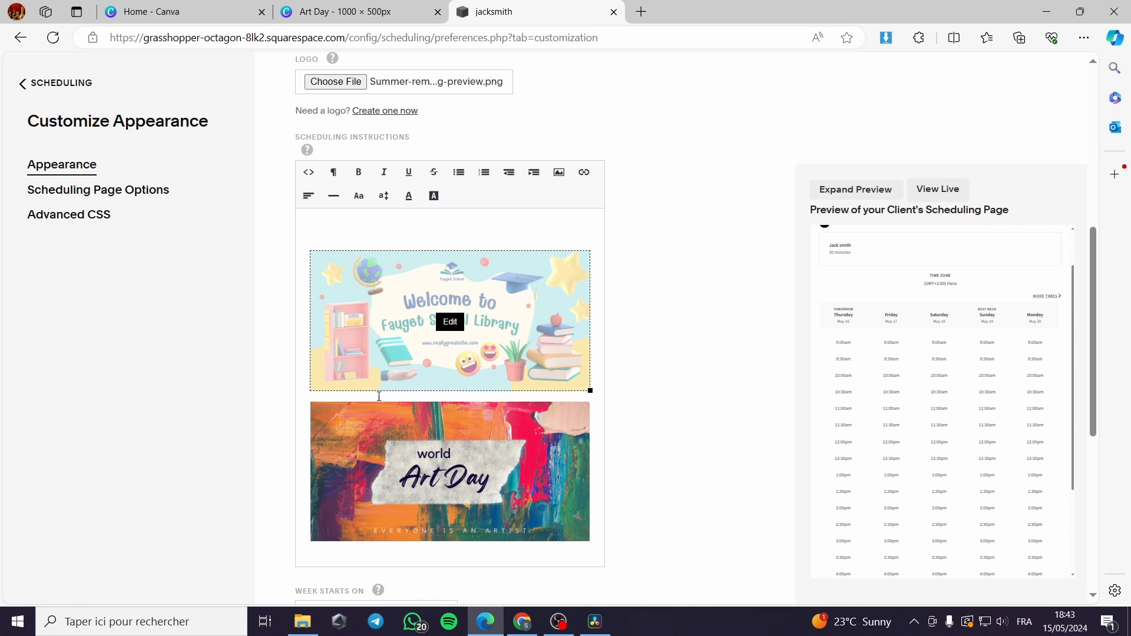
click(447, 471)
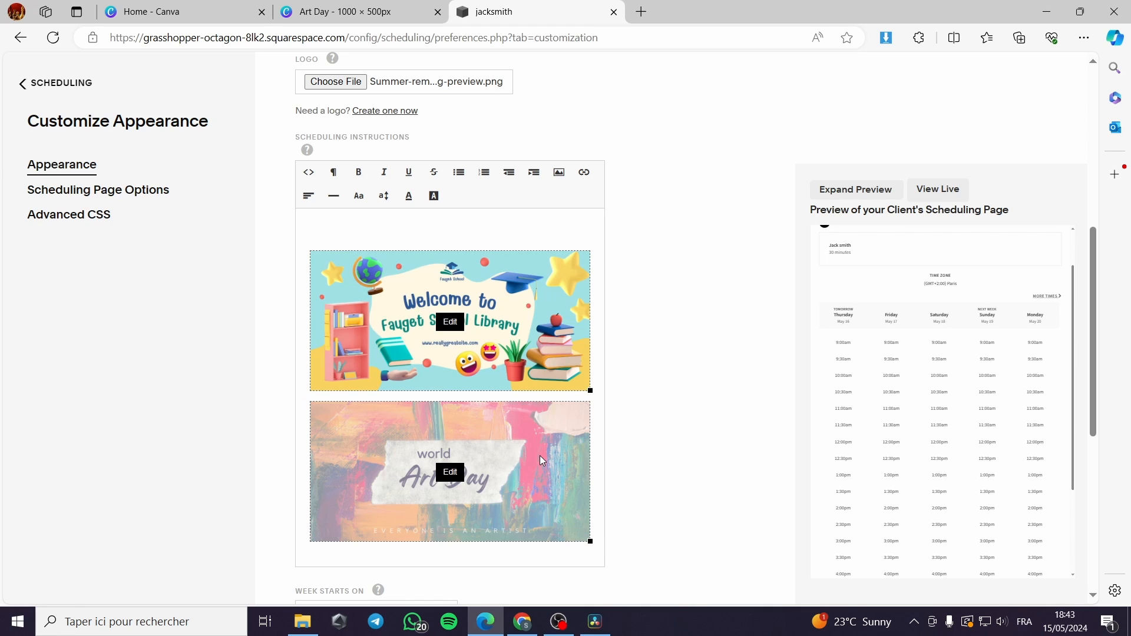
key(Delete)
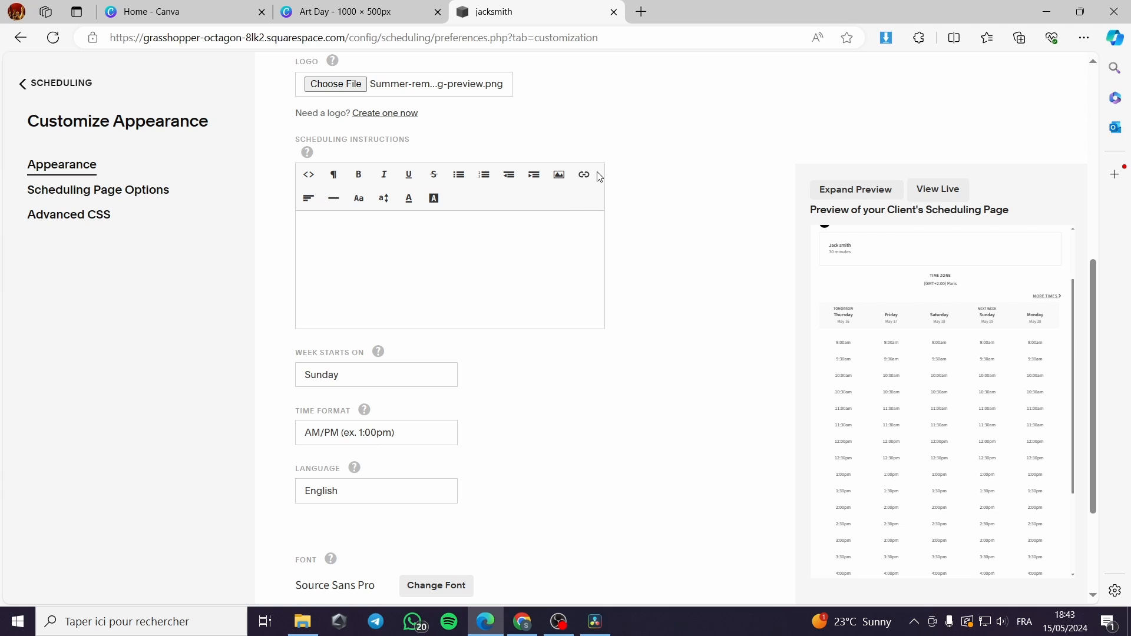
Step: Insert the banner image 5.png into the emptied scheduling instructions and close the image dialog
click(559, 174)
click(390, 351)
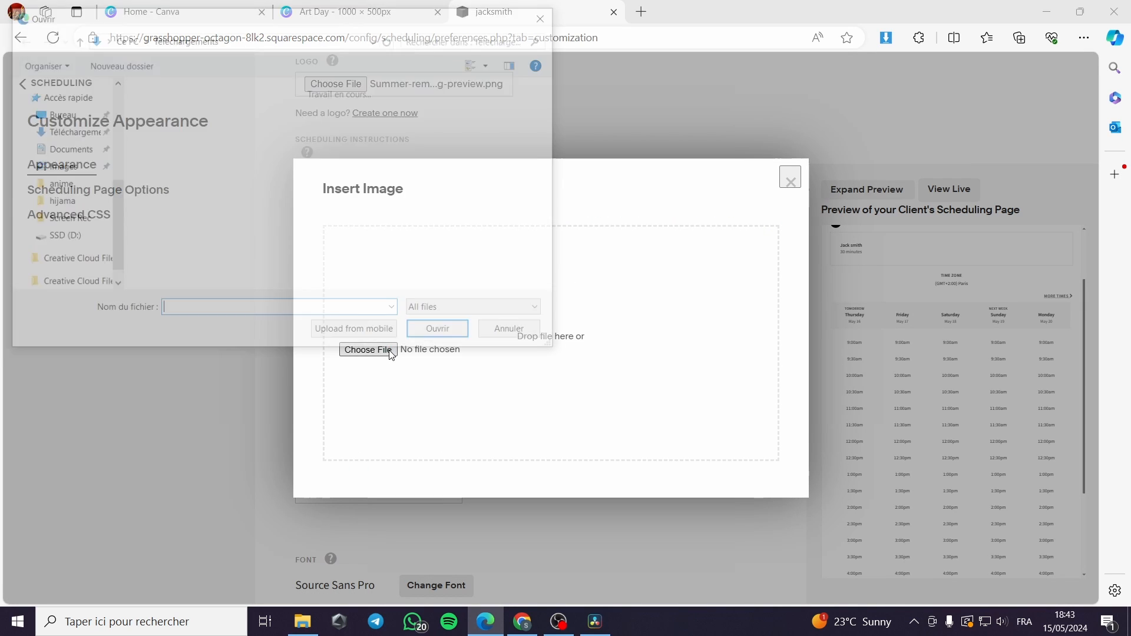
double_click(379, 217)
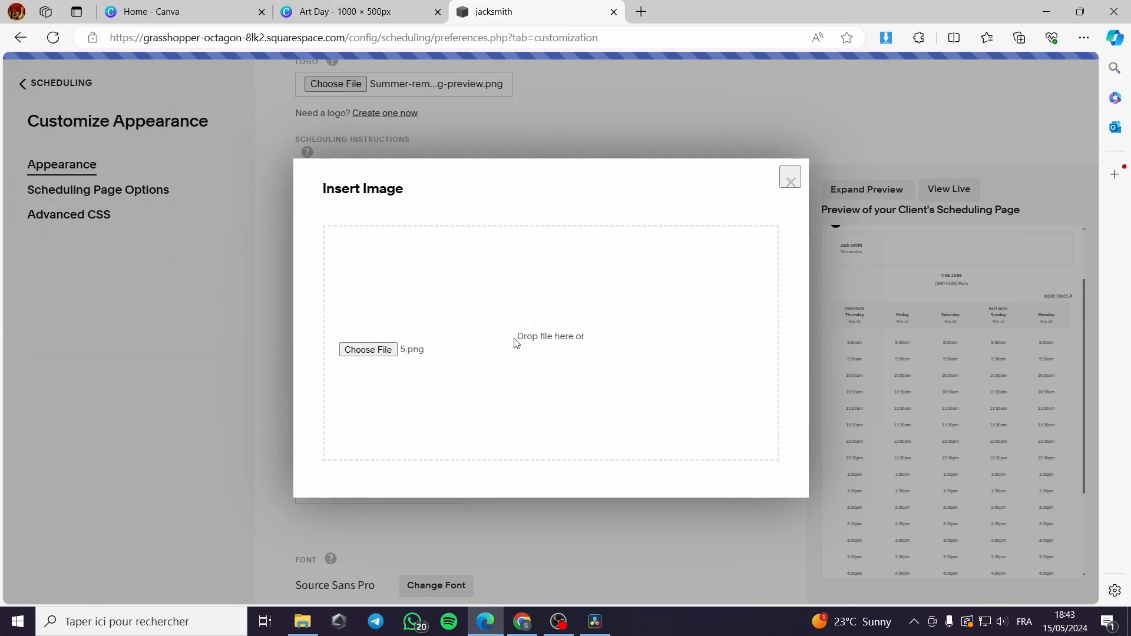
click(790, 180)
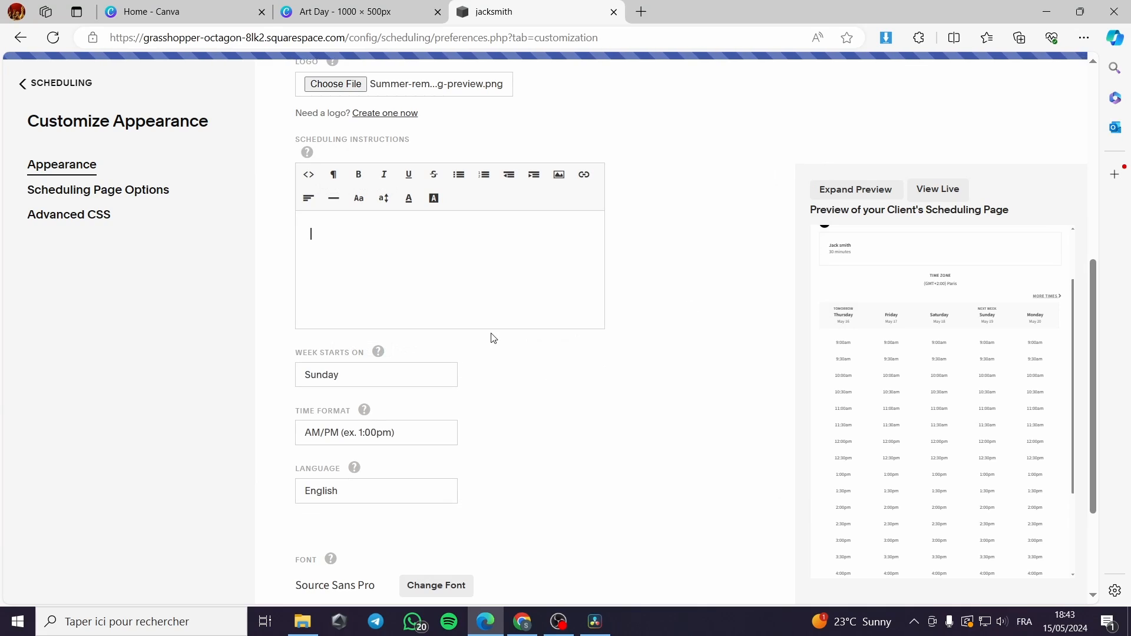
Step: Insert the banner image 4.png above the 5.png banner in the scheduling instructions
click(566, 181)
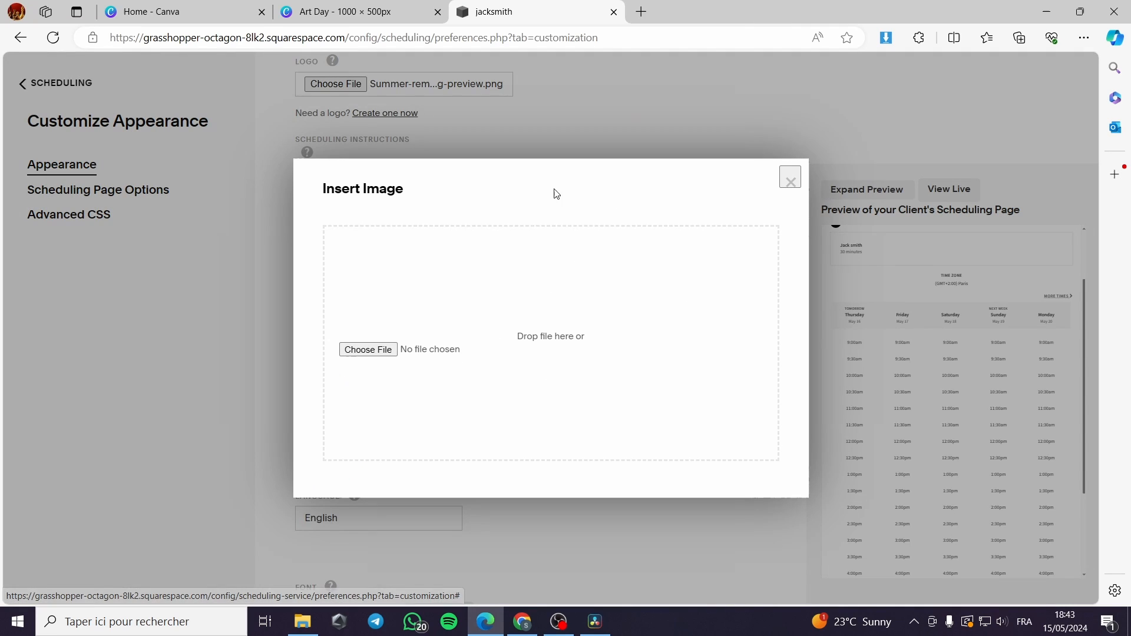
click(368, 350)
click(196, 211)
click(440, 330)
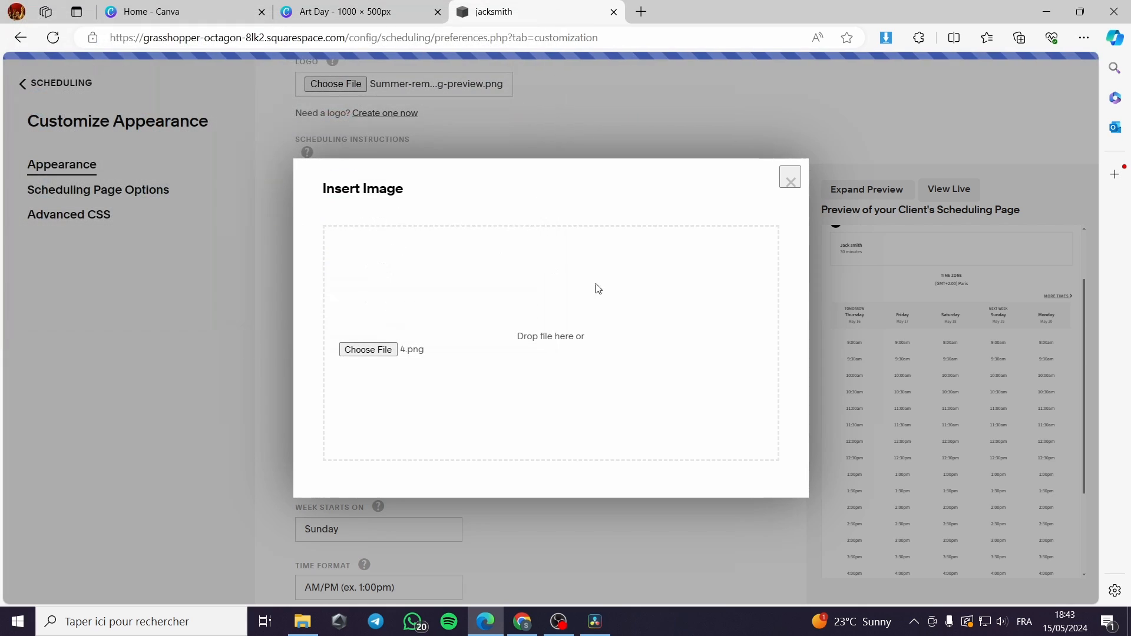
click(790, 183)
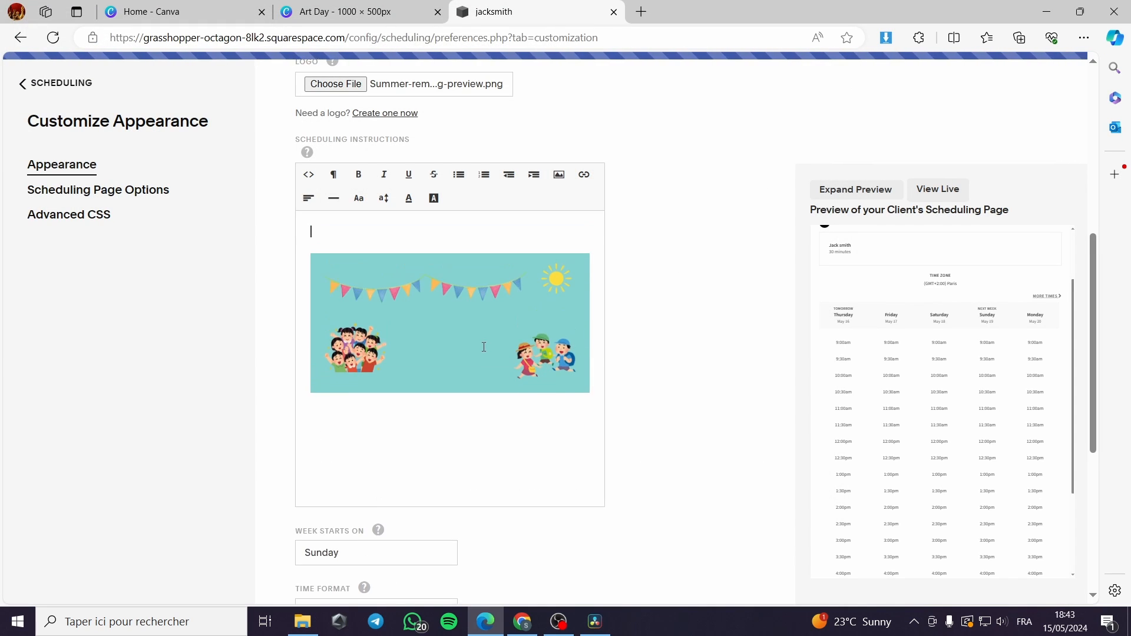
Step: Insert the banner image 3.png above the Coming Soon banner in the scheduling instructions
scroll(586, 348, up, 3)
click(559, 341)
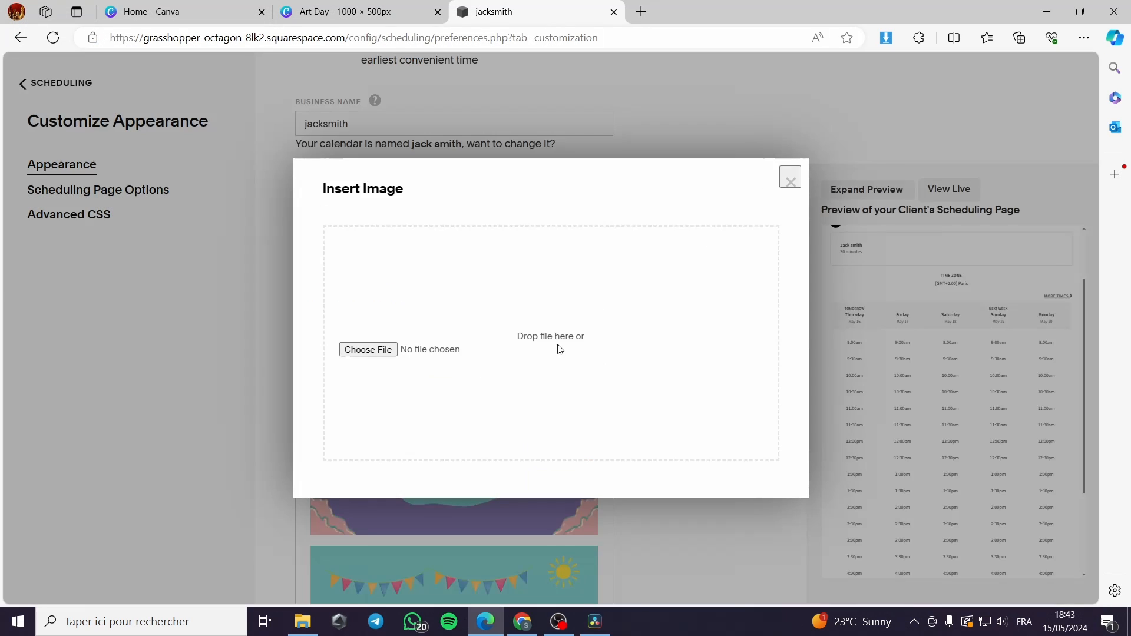
click(358, 348)
double_click(342, 160)
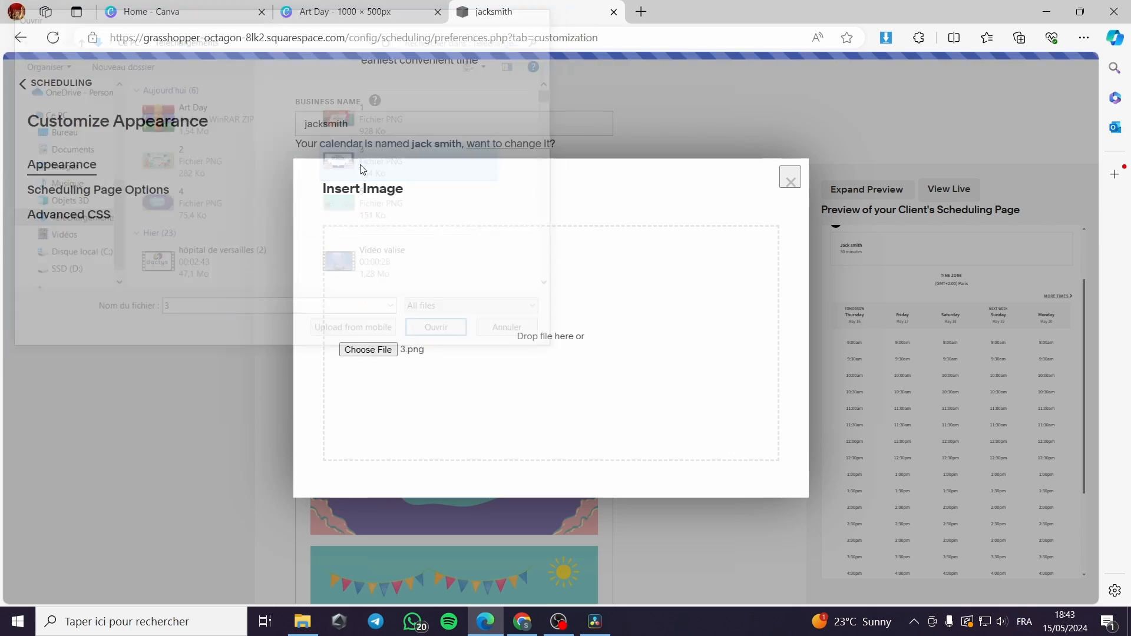
click(796, 182)
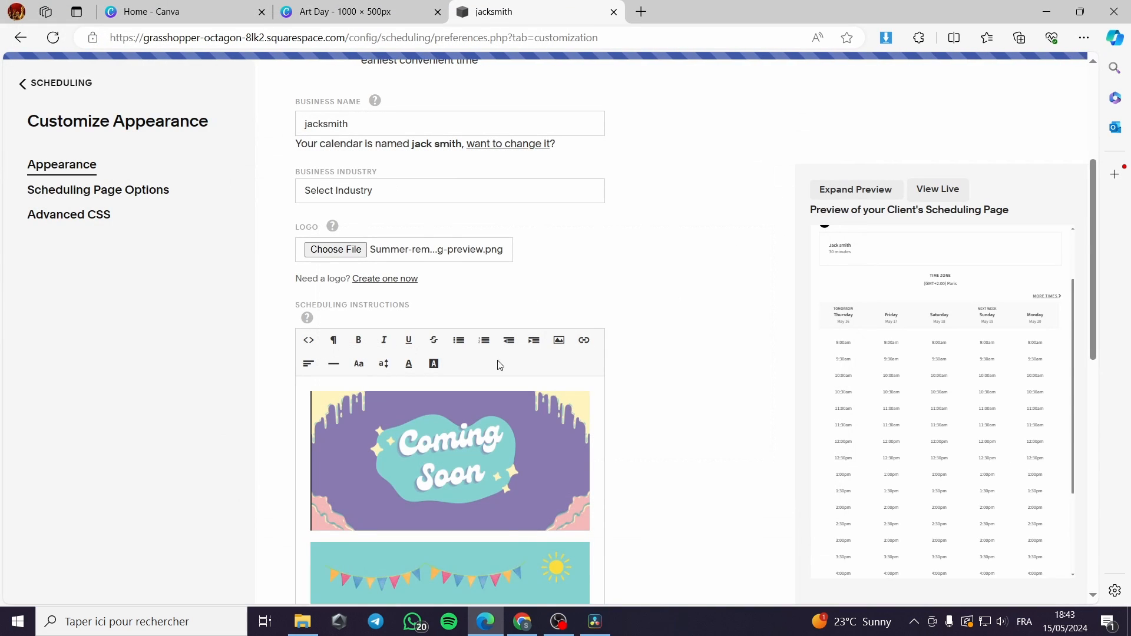
Step: Insert the banner image 2.png above the Back To School banner in the scheduling instructions
click(557, 338)
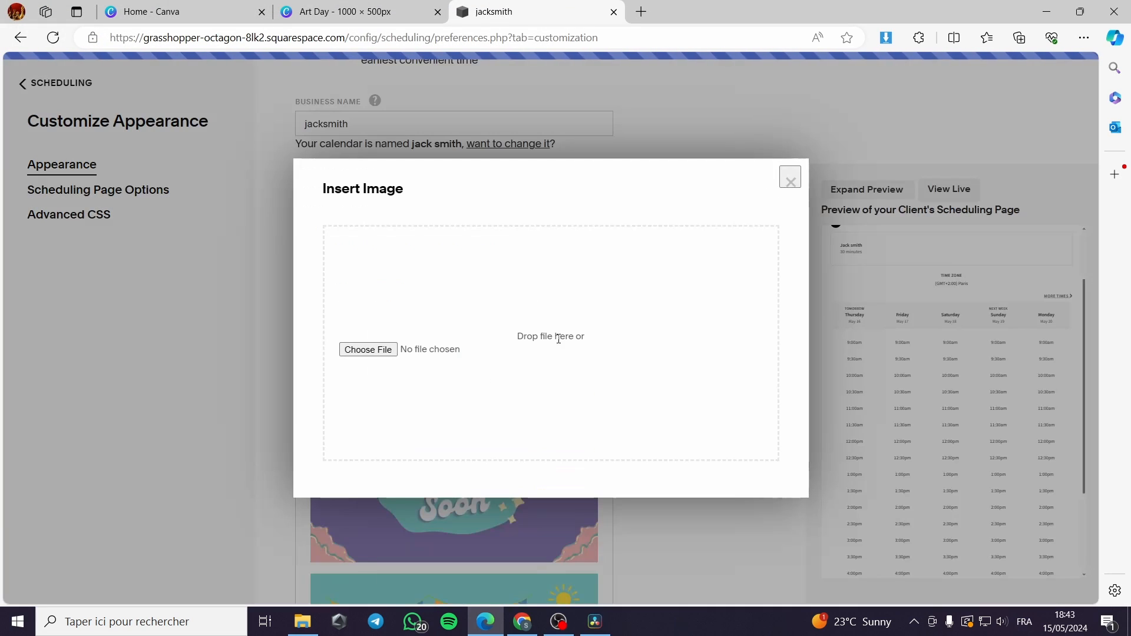
click(377, 350)
double_click(347, 154)
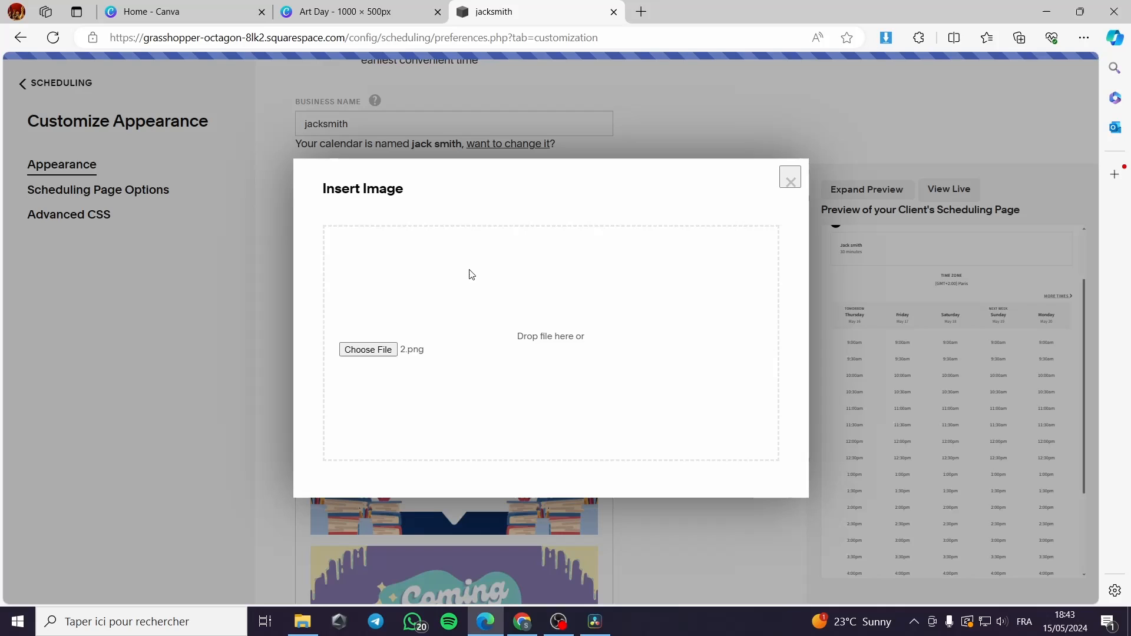
click(790, 182)
Step: Insert the banner image 1.png from the Téléchargements folder into the scheduling instructions
click(556, 337)
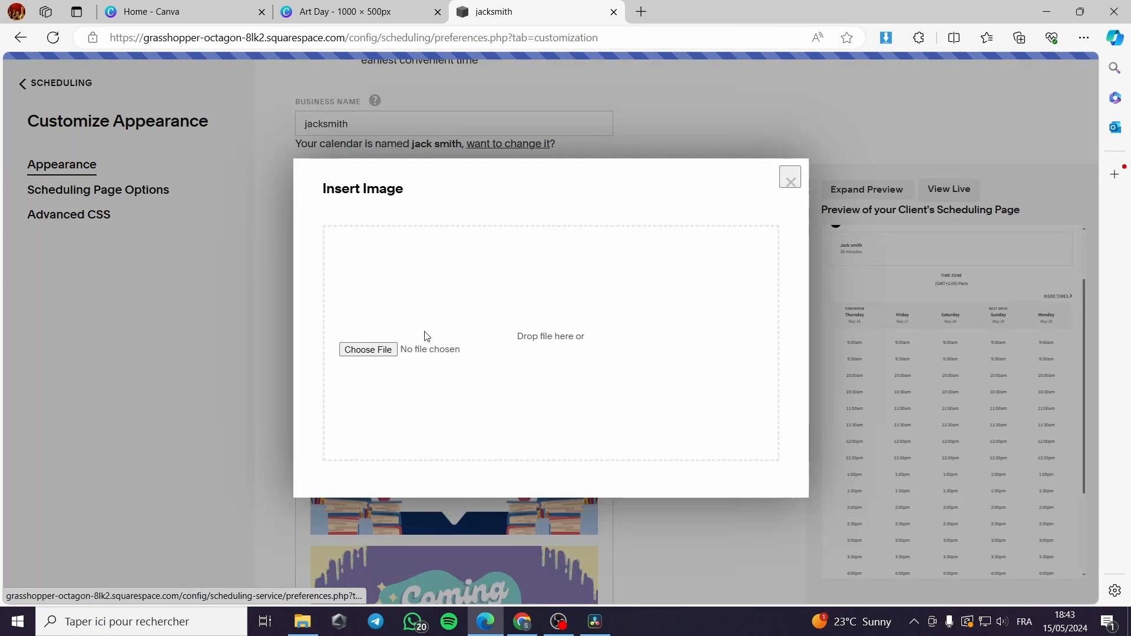
click(436, 311)
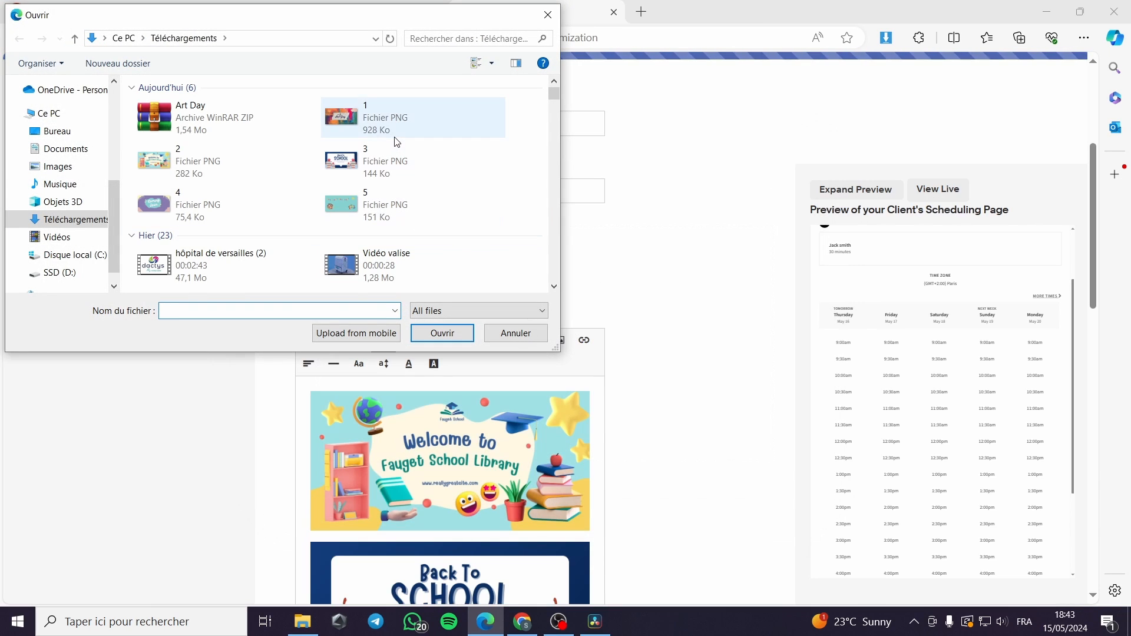
double_click(395, 139)
scroll(696, 421, down, 3)
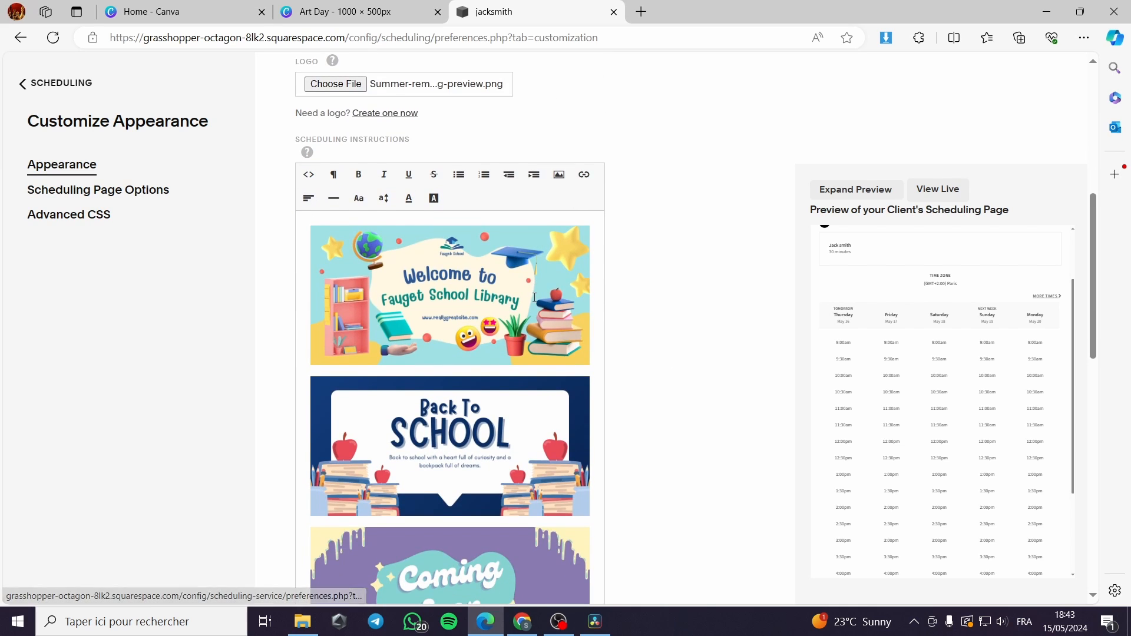
Step: Insert the banner image 1.png from the Téléchargements folder between the Coming Soon banner and the 5.png banner in the scheduling instructions
scroll(533, 295, up, 3)
click(558, 339)
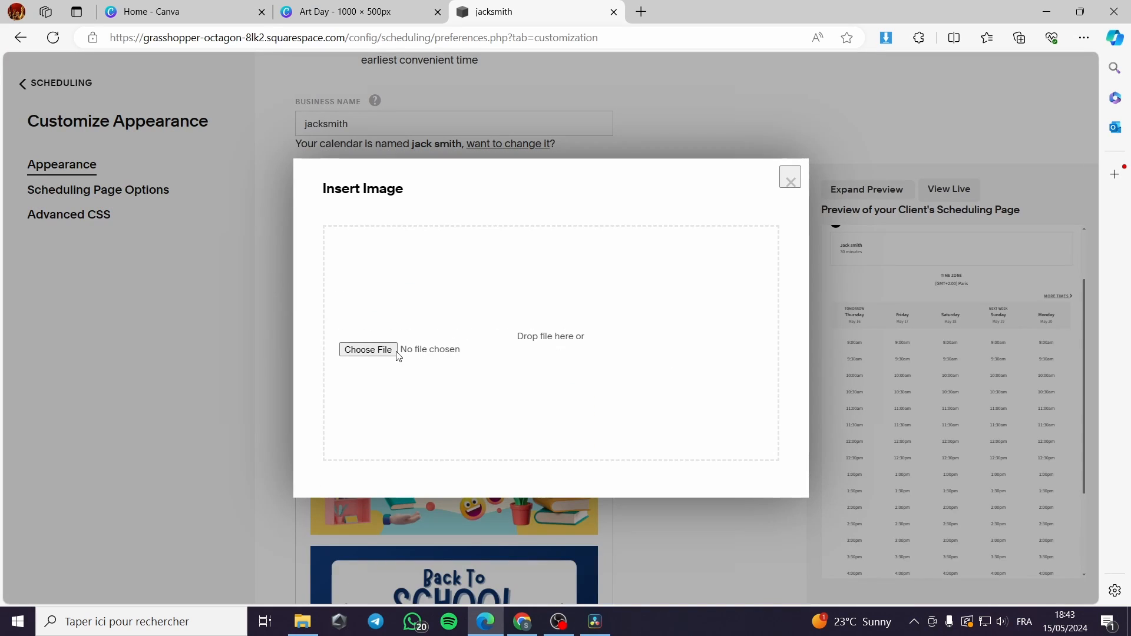
click(368, 350)
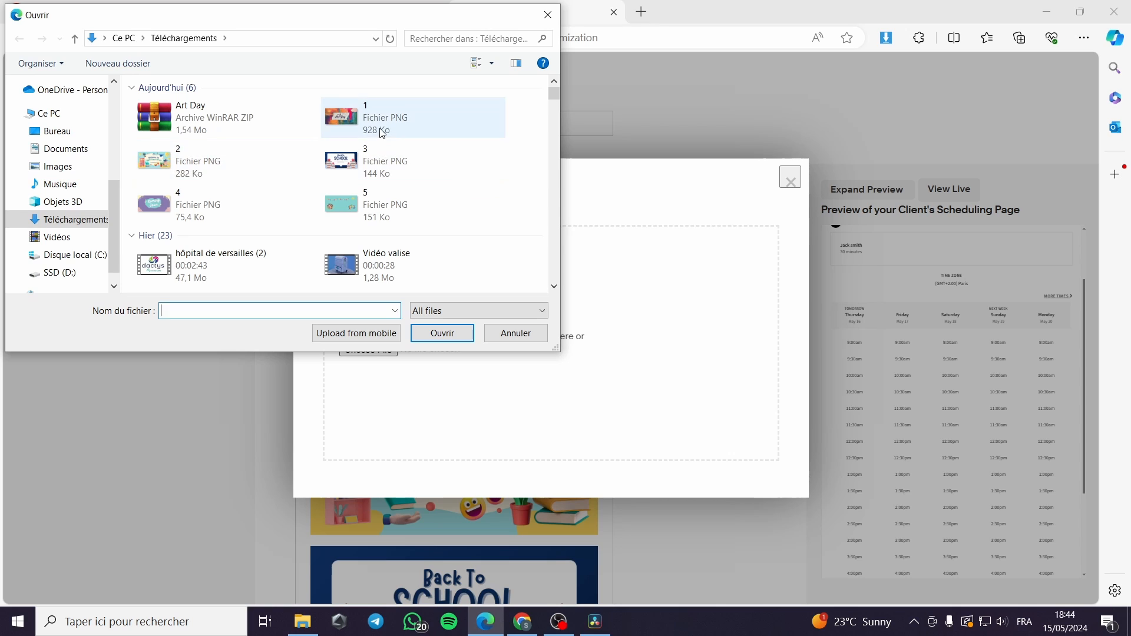
double_click(389, 127)
click(789, 182)
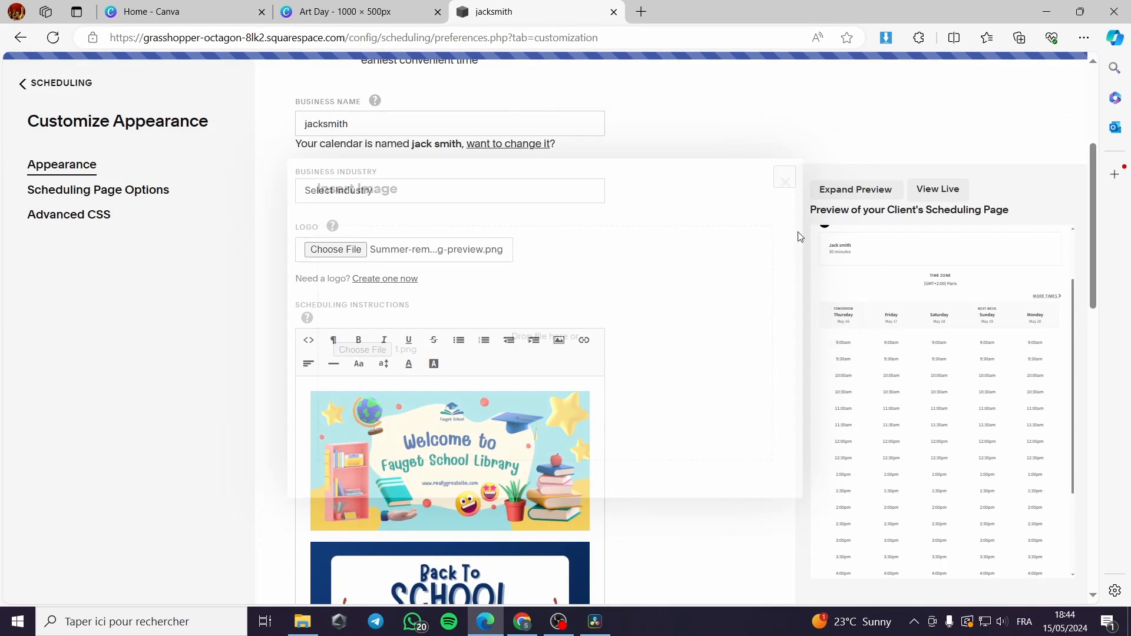
scroll(737, 391, down, 6)
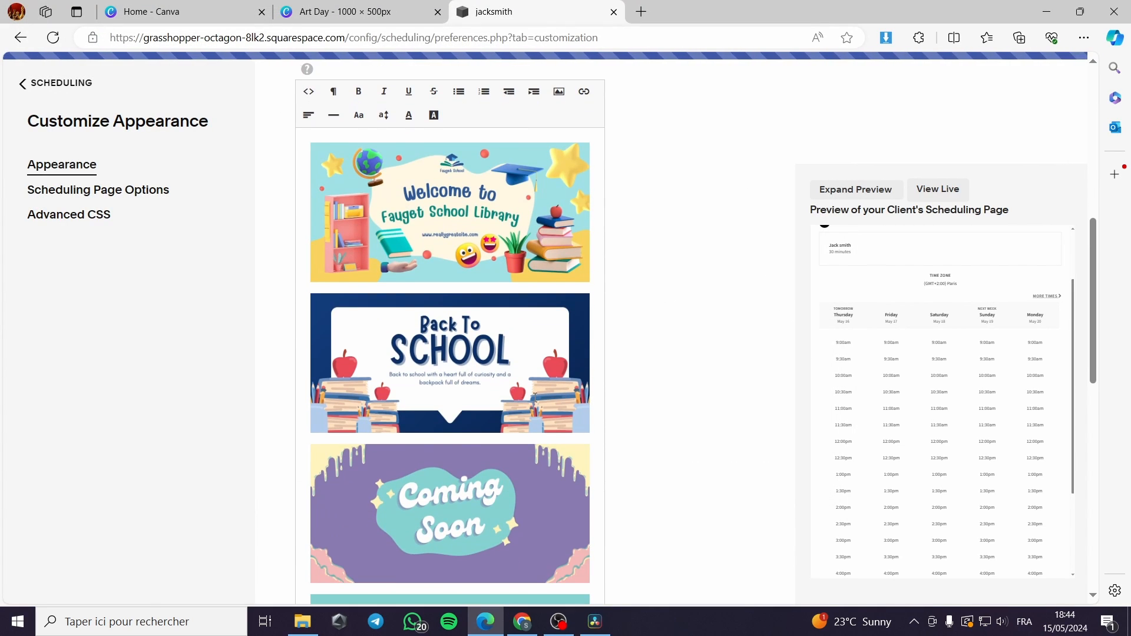
scroll(535, 396, down, 2)
scroll(934, 429, down, 1)
scroll(548, 465, down, 2)
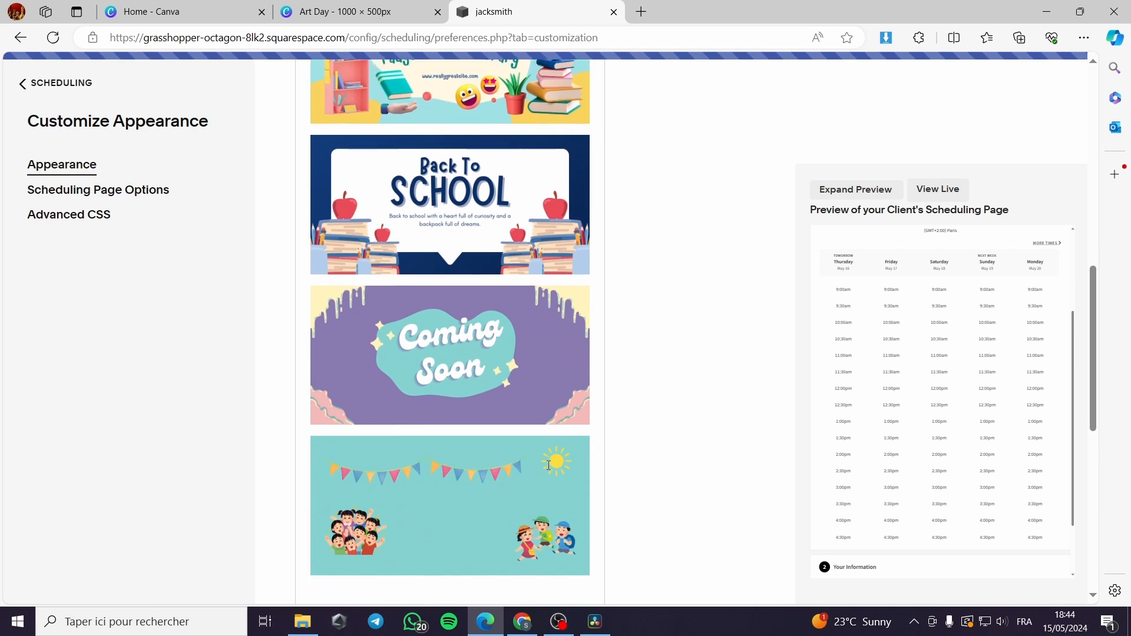
scroll(549, 465, down, 4)
scroll(443, 338, up, 3)
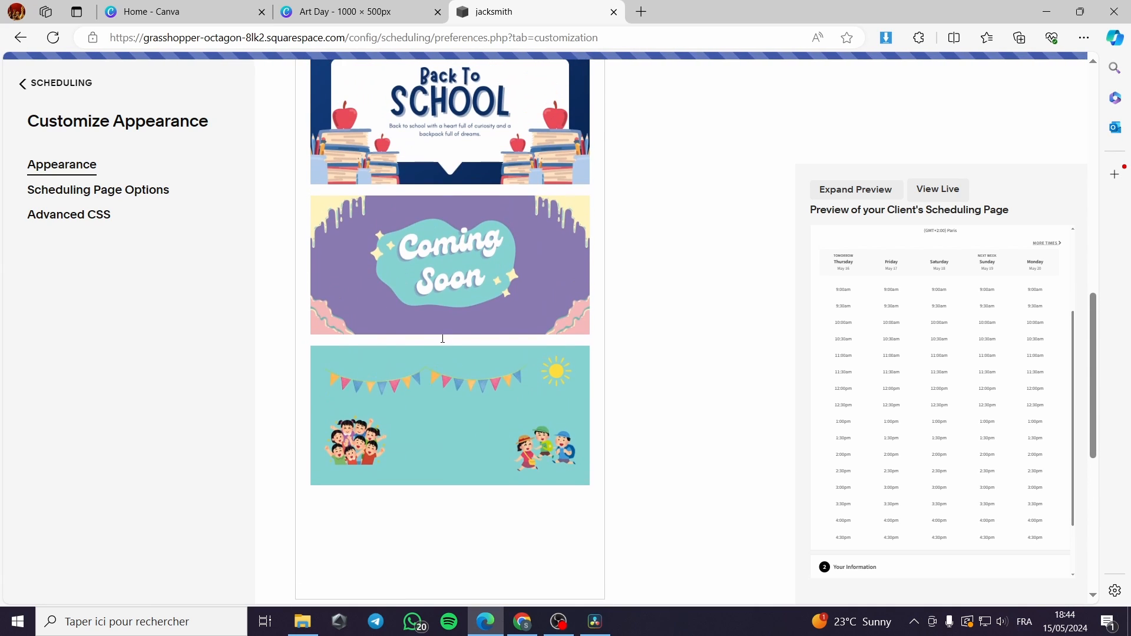
click(442, 338)
scroll(412, 364, up, 7)
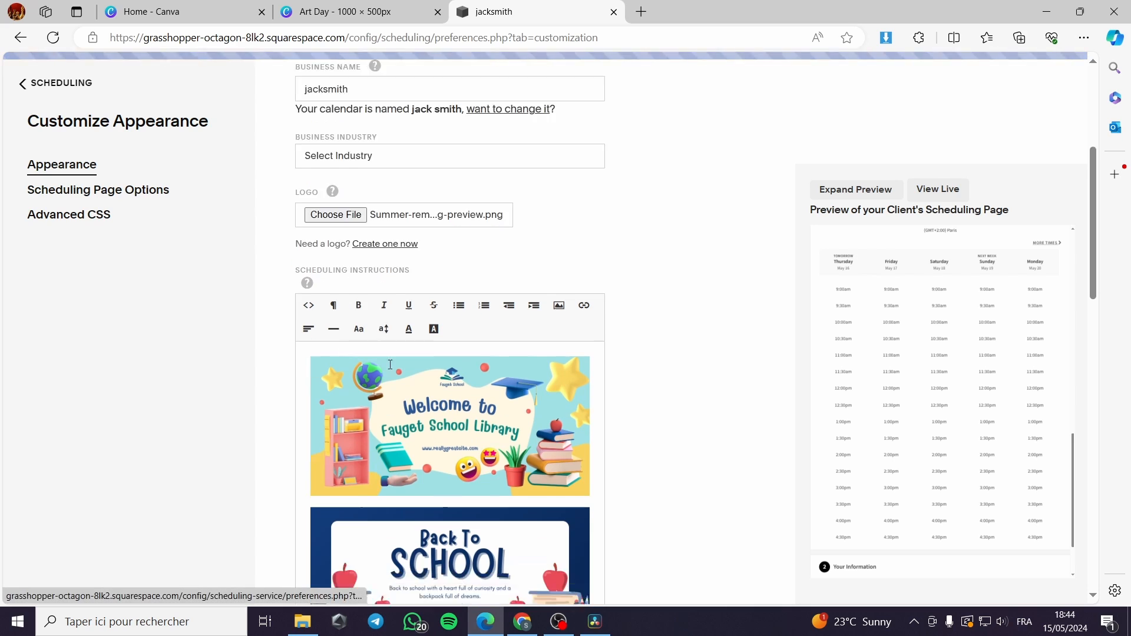
scroll(390, 364, down, 6)
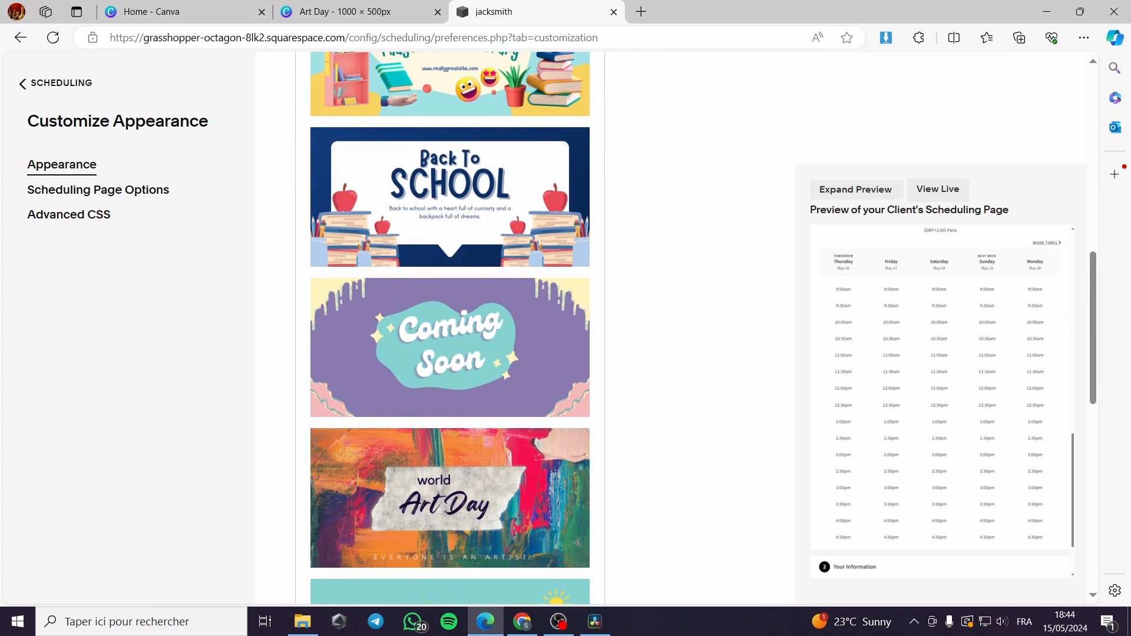
scroll(321, 430, down, 1)
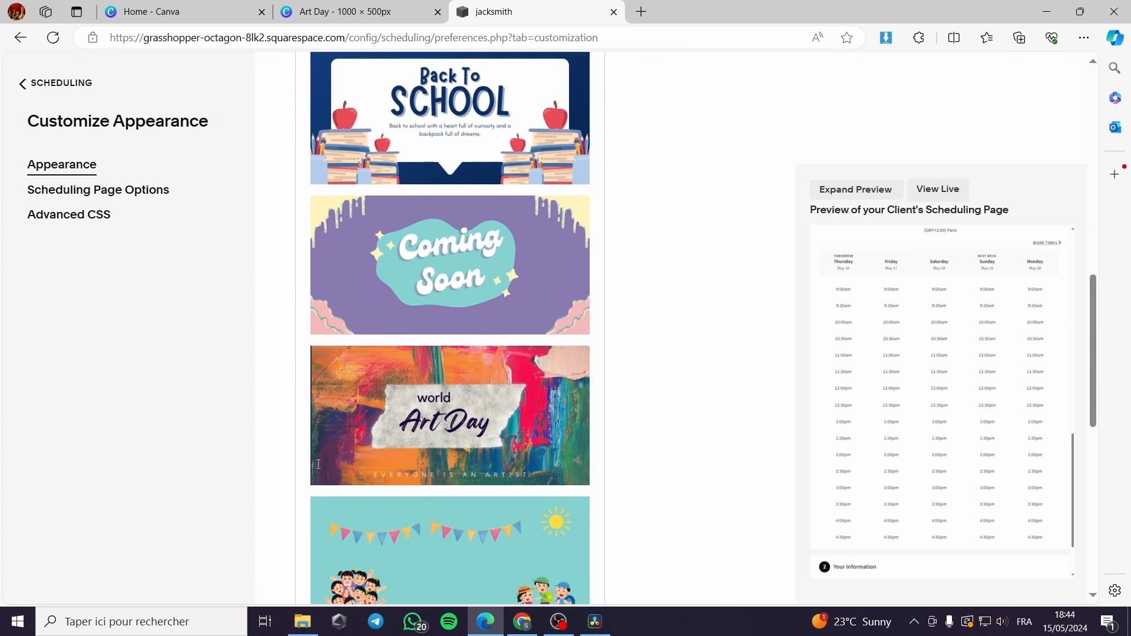
Step: Remove the blank gaps between the stacked banners in the scheduling instructions, from the lowest banner up to the Welcome banner
scroll(307, 512, down, 2)
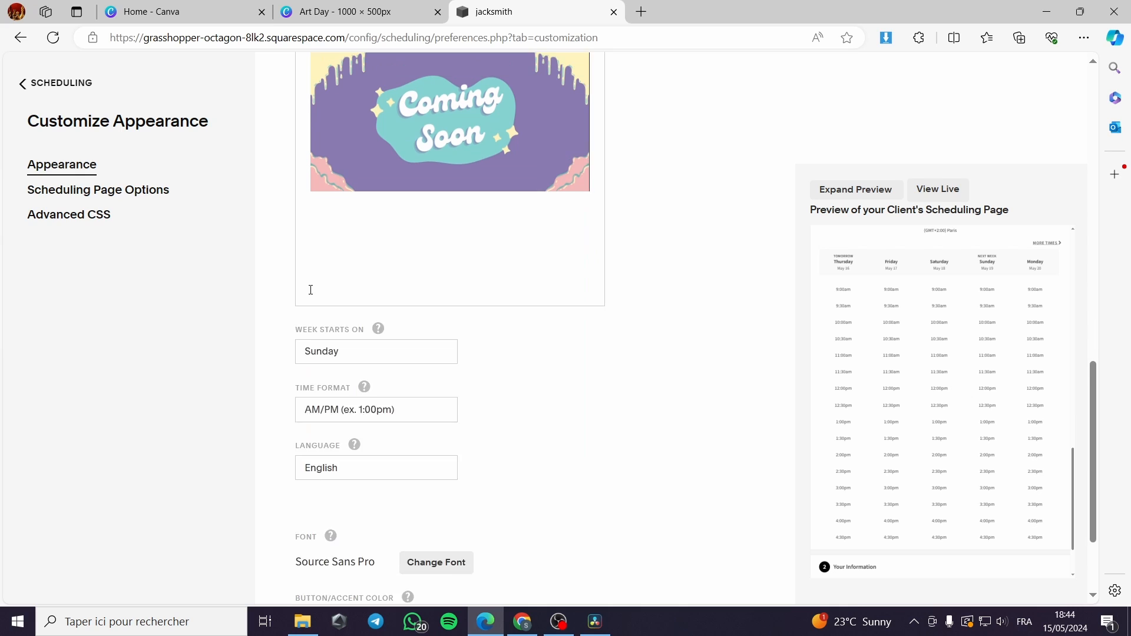
scroll(338, 323, up, 3)
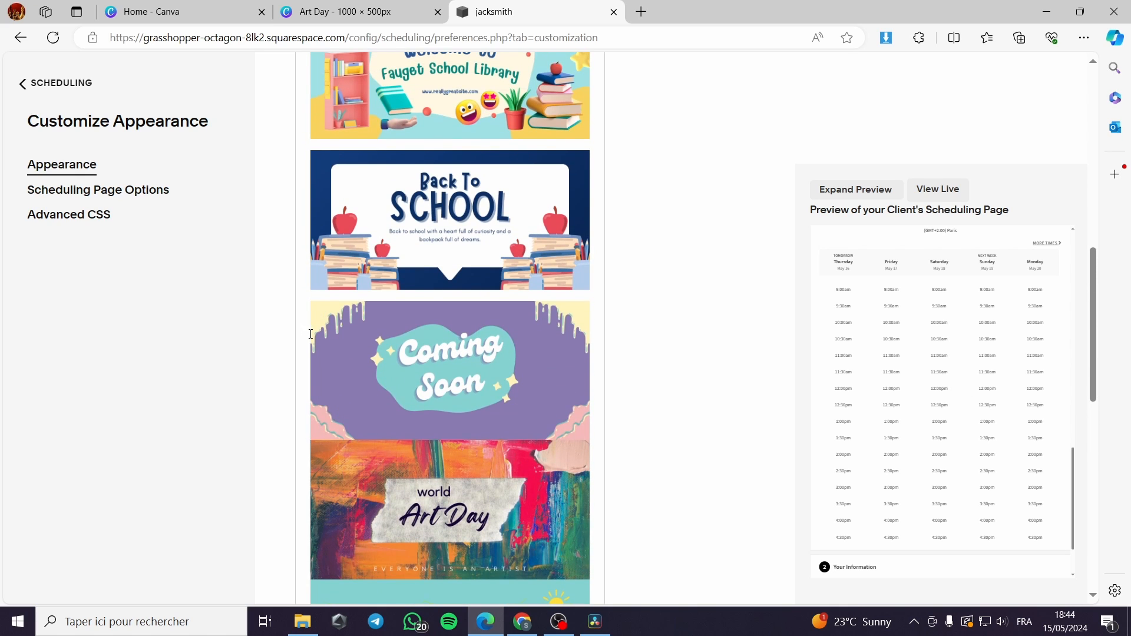
scroll(310, 334, up, 3)
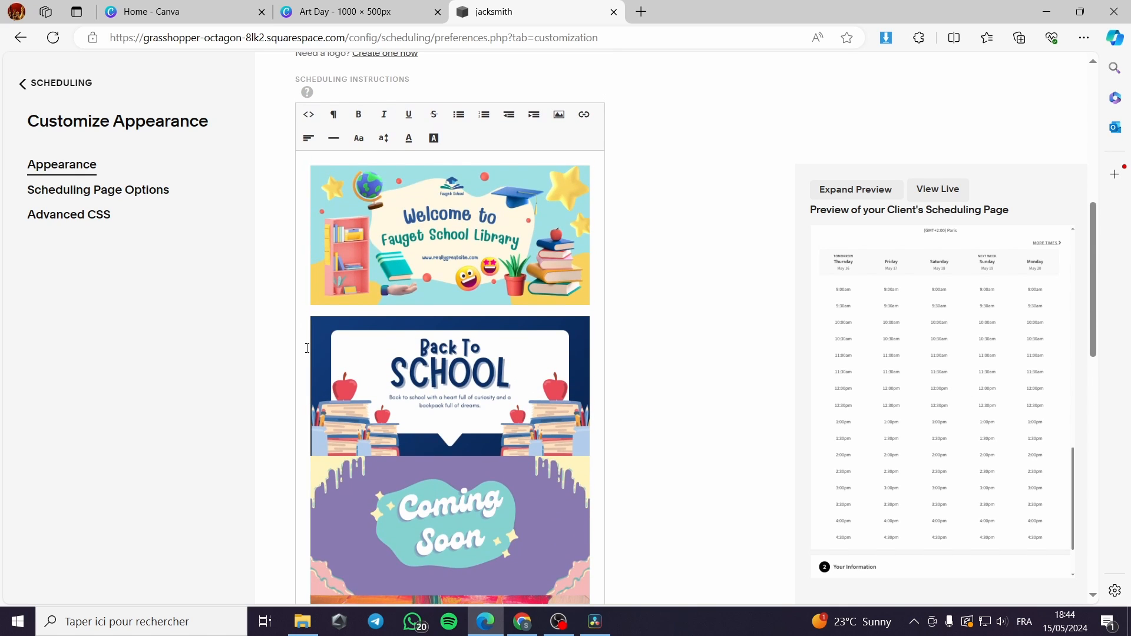
scroll(309, 351, up, 3)
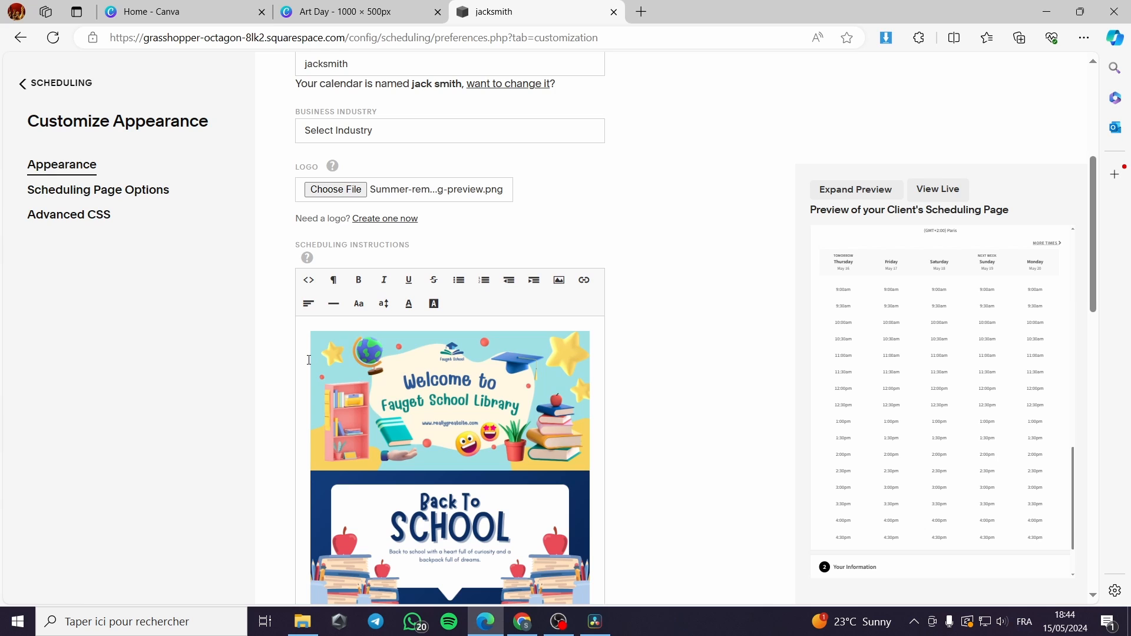
scroll(309, 360, up, 3)
Step: Check the joined banners and save the appearance customization
scroll(309, 360, down, 10)
scroll(574, 359, up, 1)
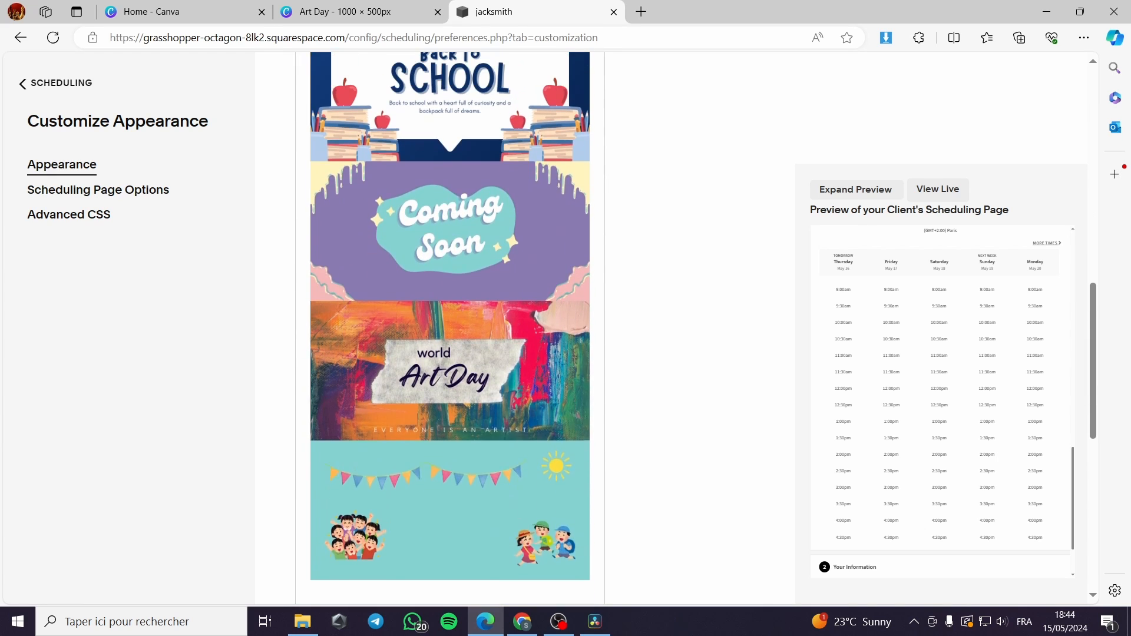
scroll(575, 359, up, 2)
scroll(640, 386, down, 9)
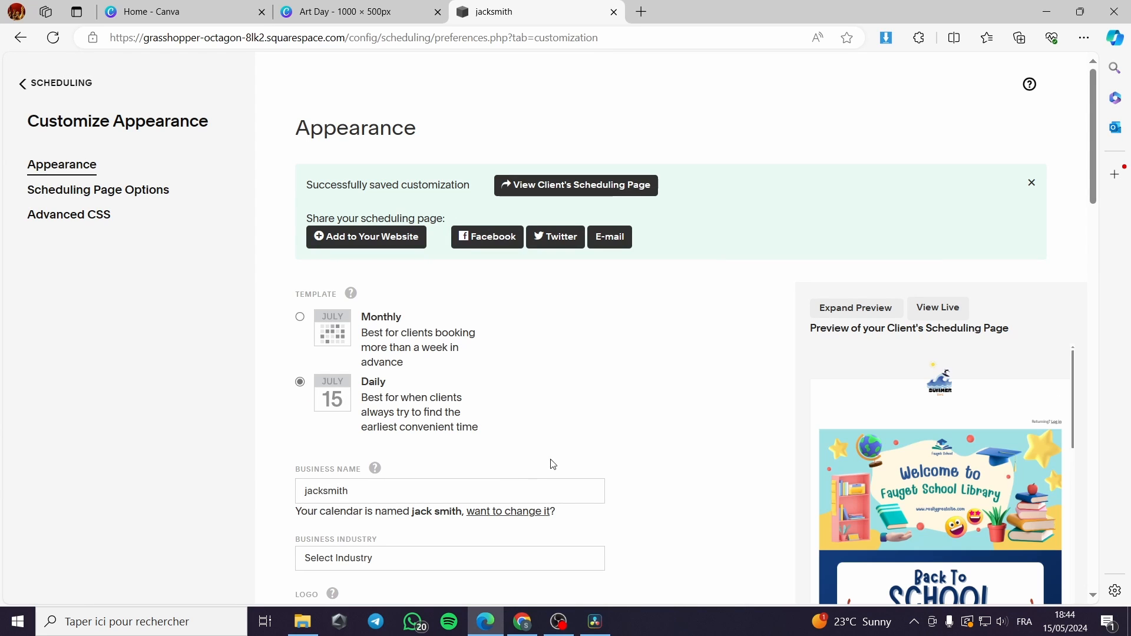
Step: Expand the preview of the client's scheduling page
scroll(705, 468, down, 3)
scroll(966, 471, down, 1)
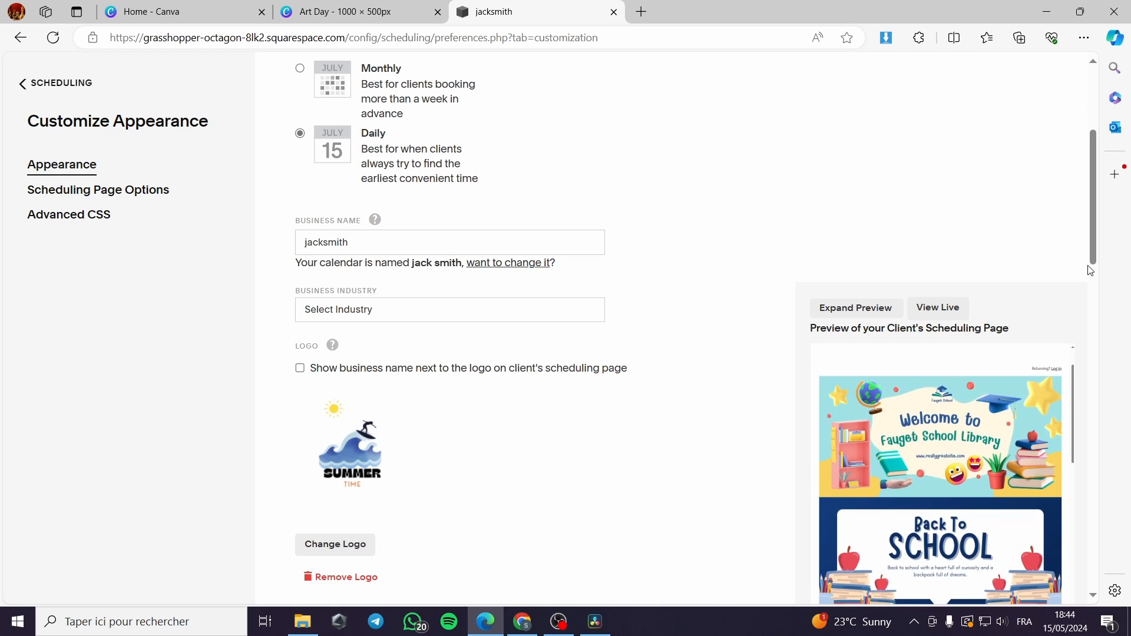
scroll(1093, 238, down, 1)
scroll(1093, 238, down, 2)
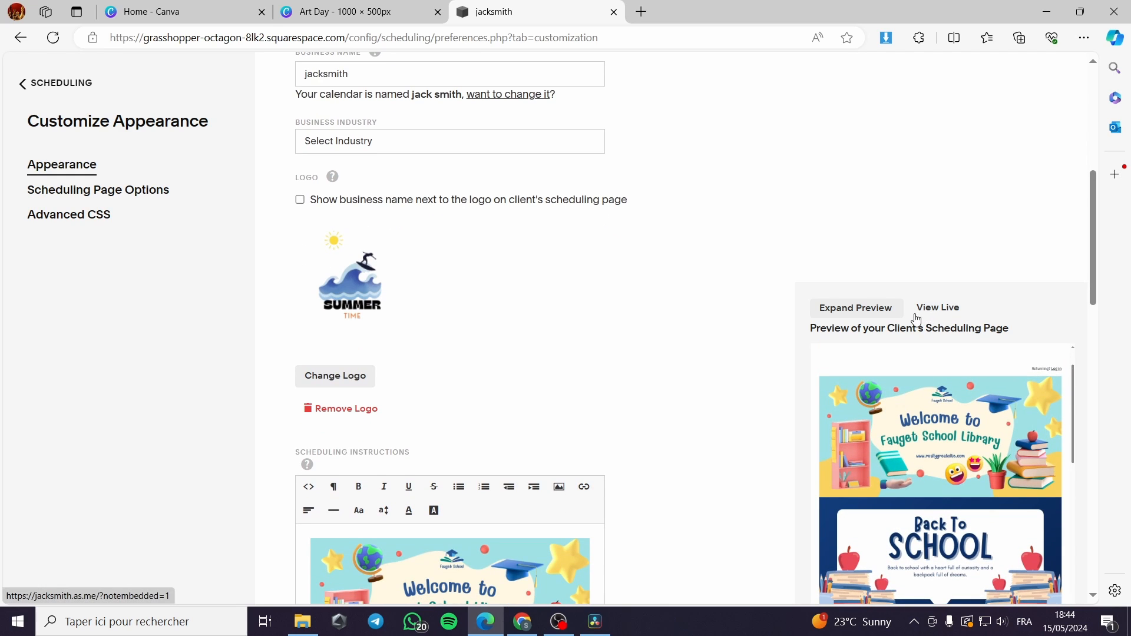
click(873, 312)
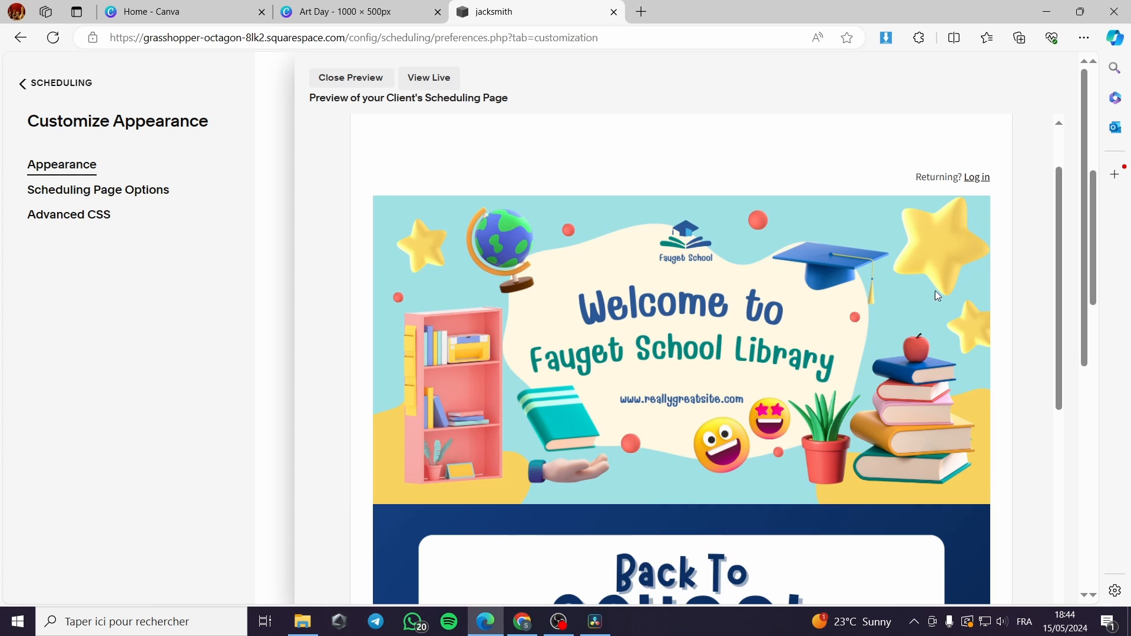
Step: Examine the logo and the full stack of banners, including how they adjoin, in the expanded scheduling page preview
scroll(683, 177, up, 1)
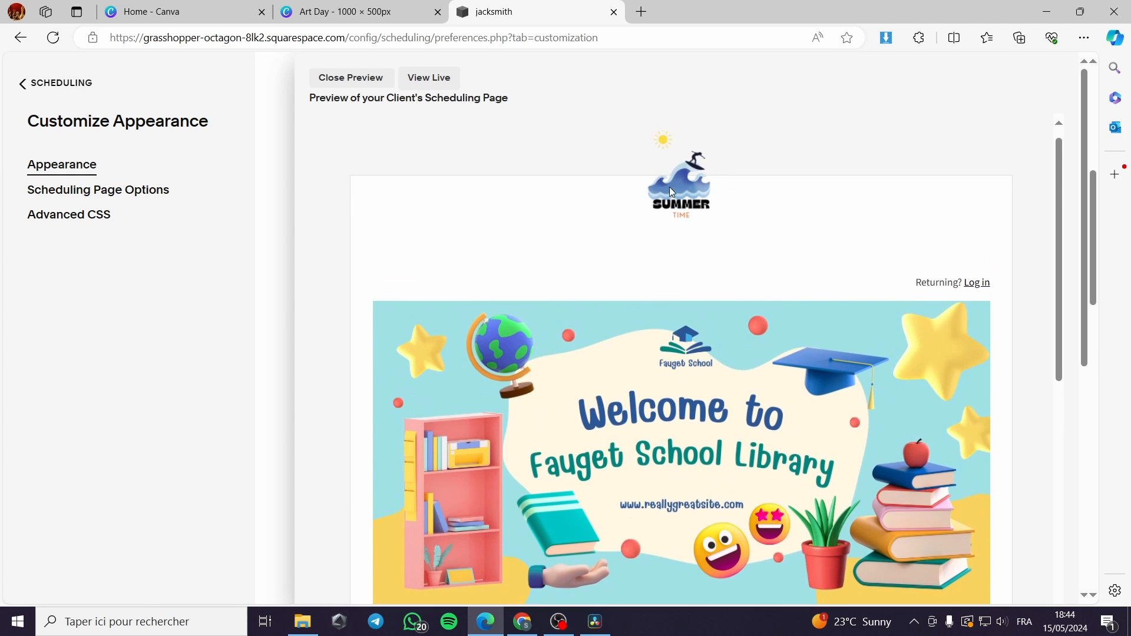
scroll(680, 190, down, 3)
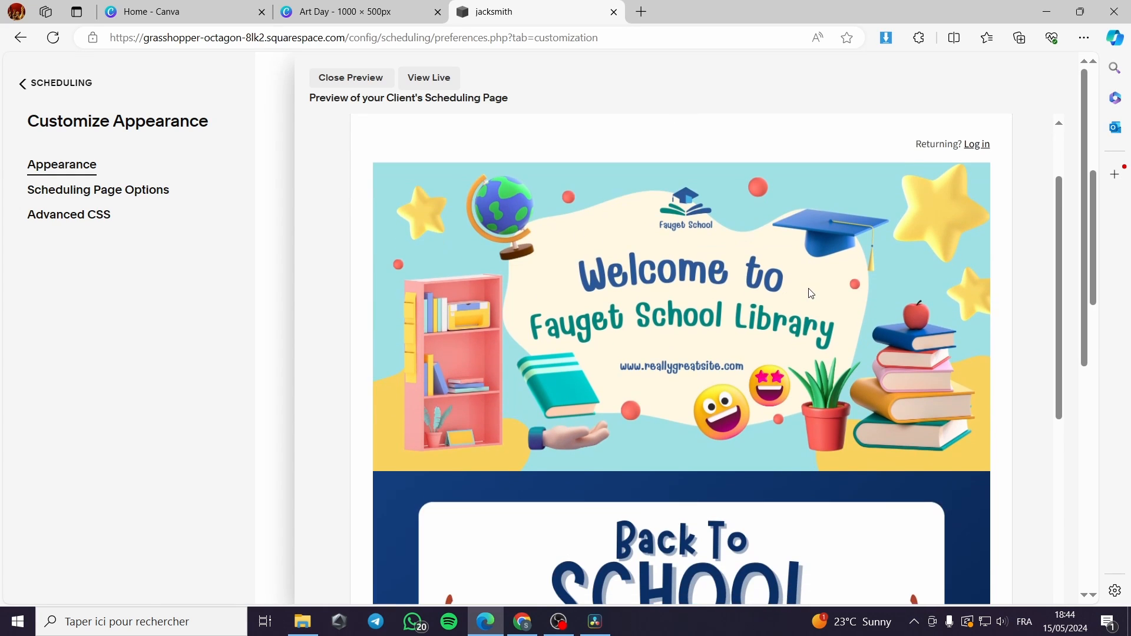
scroll(567, 267, down, 5)
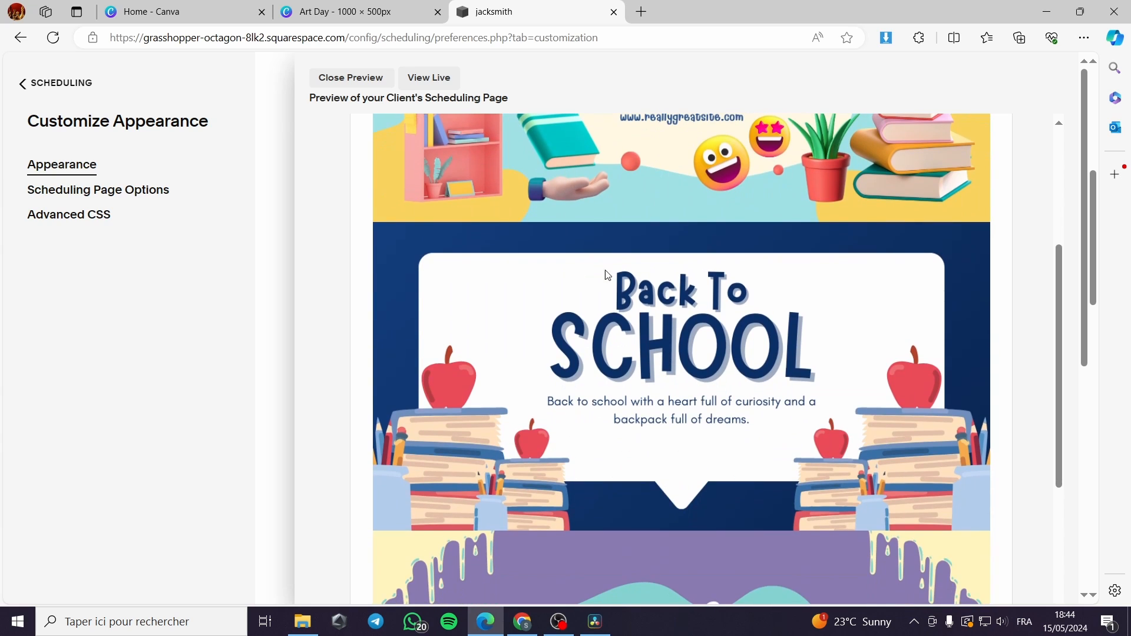
scroll(704, 365, down, 11)
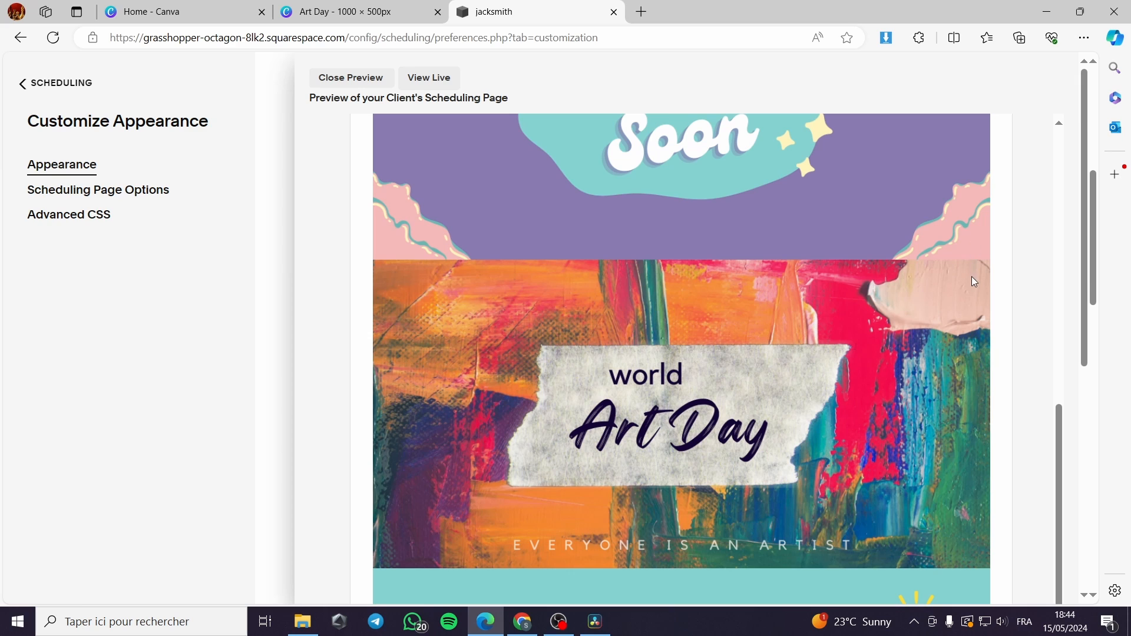
scroll(893, 323, up, 14)
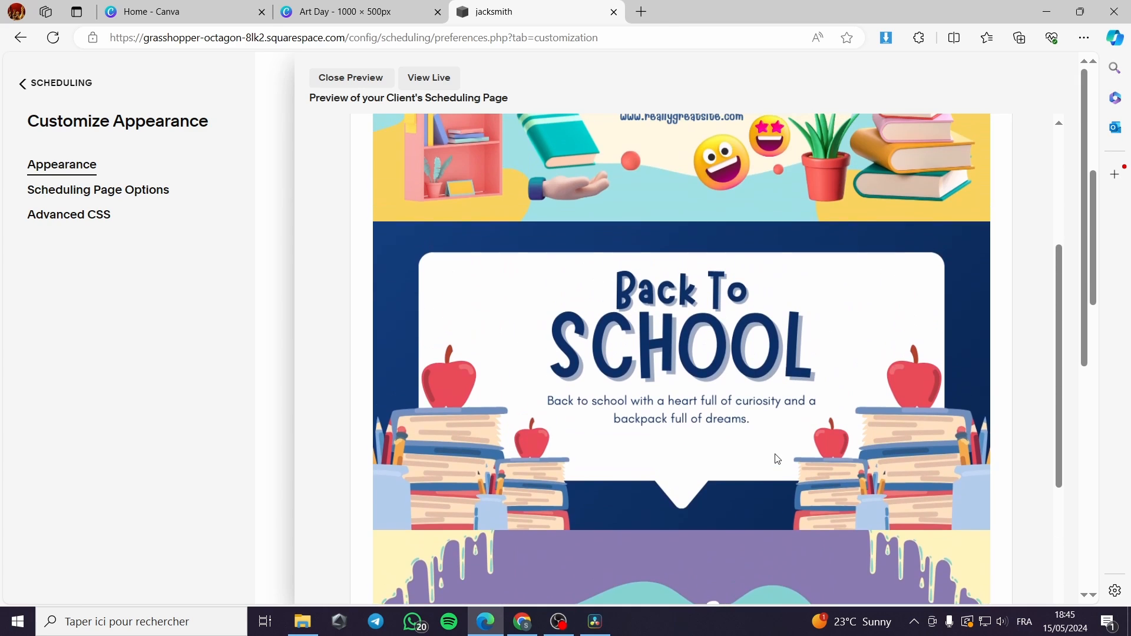
scroll(771, 454, up, 1)
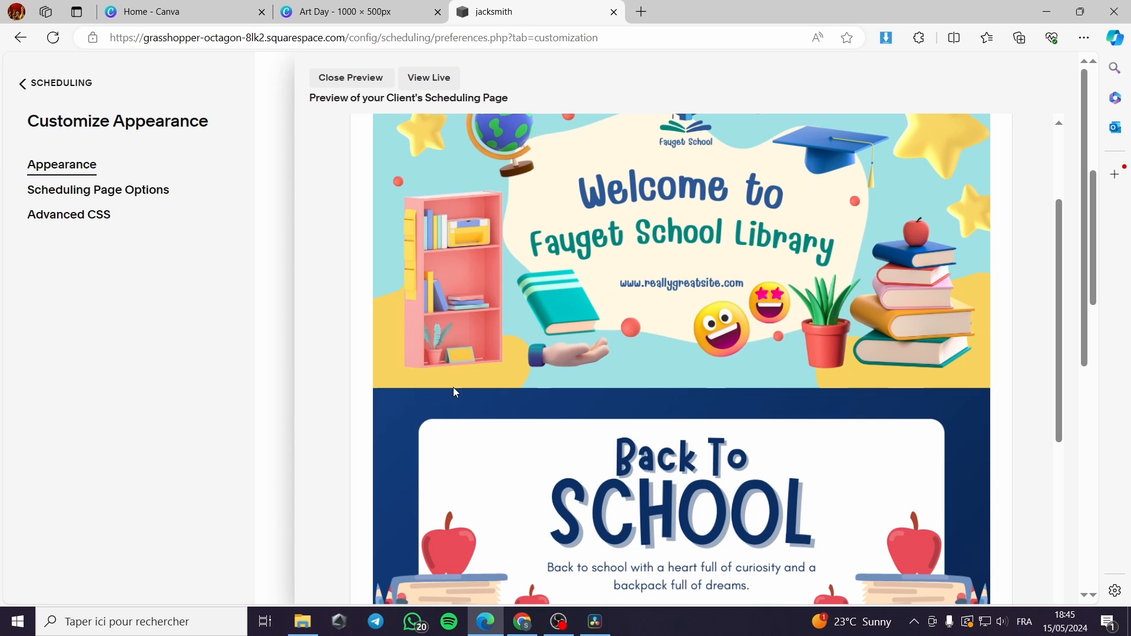
scroll(609, 376, up, 3)
scroll(470, 244, down, 1)
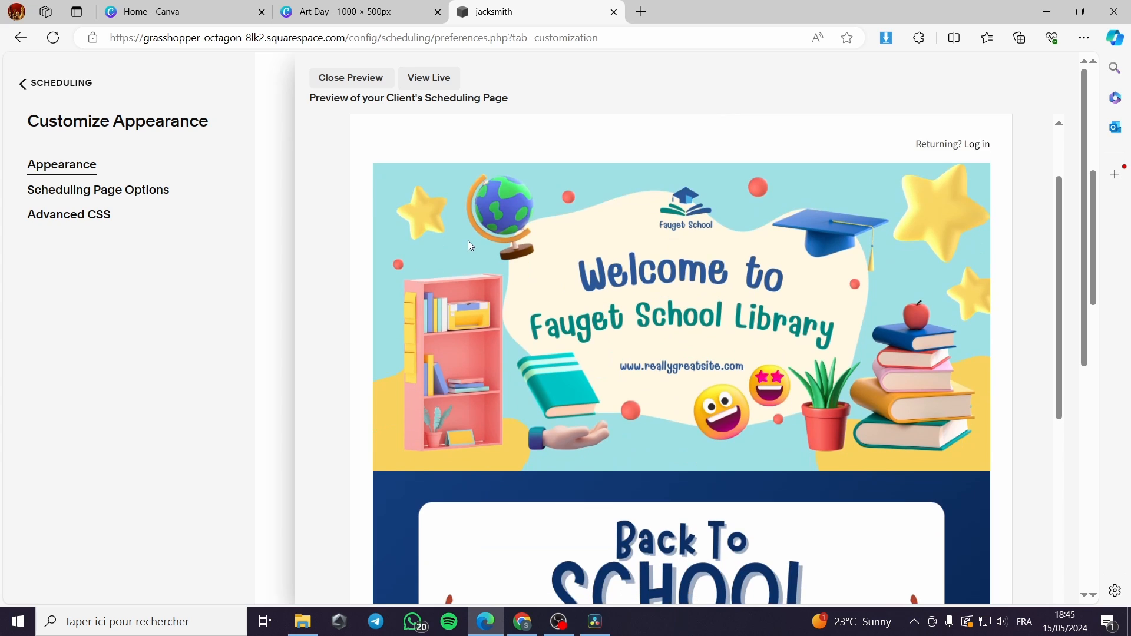
scroll(470, 244, down, 1)
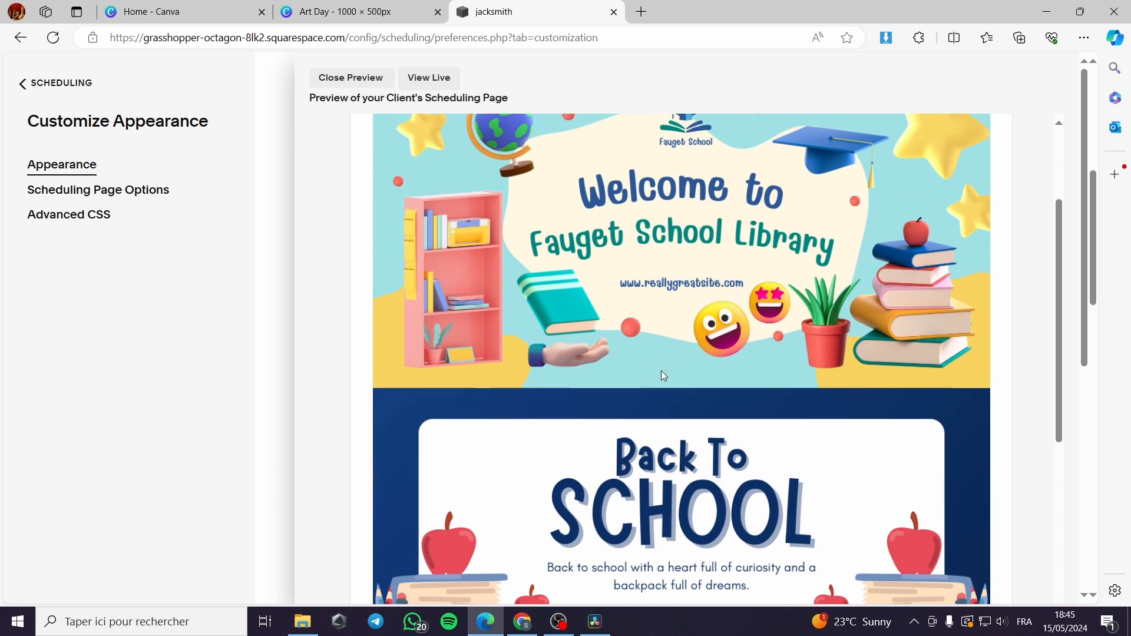
scroll(704, 376, down, 1)
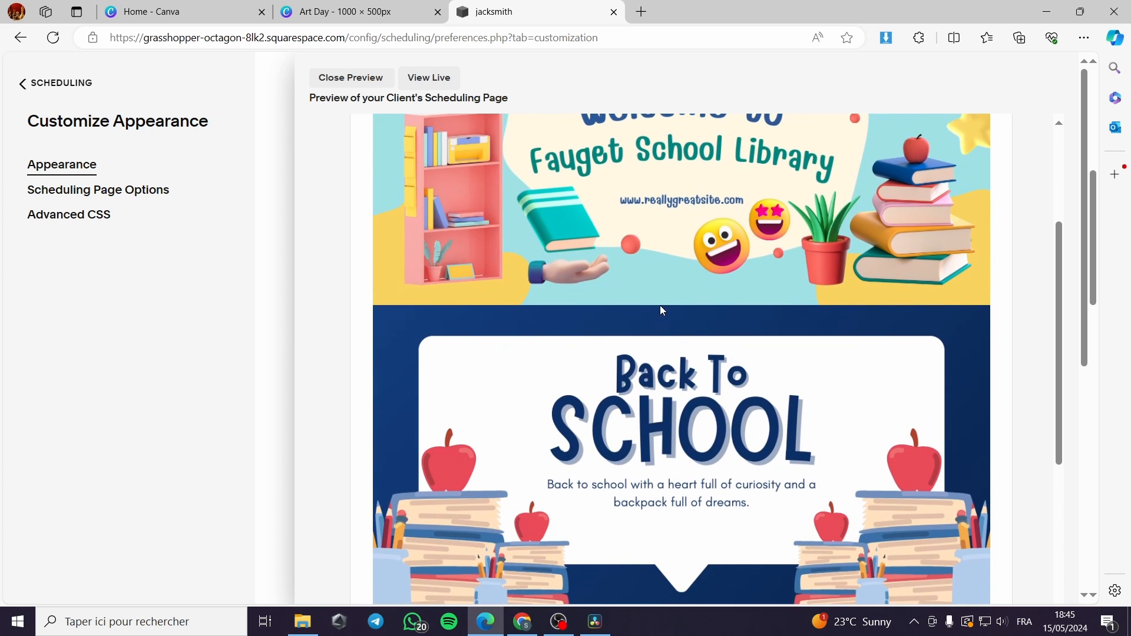
scroll(660, 305, down, 6)
scroll(679, 469, down, 6)
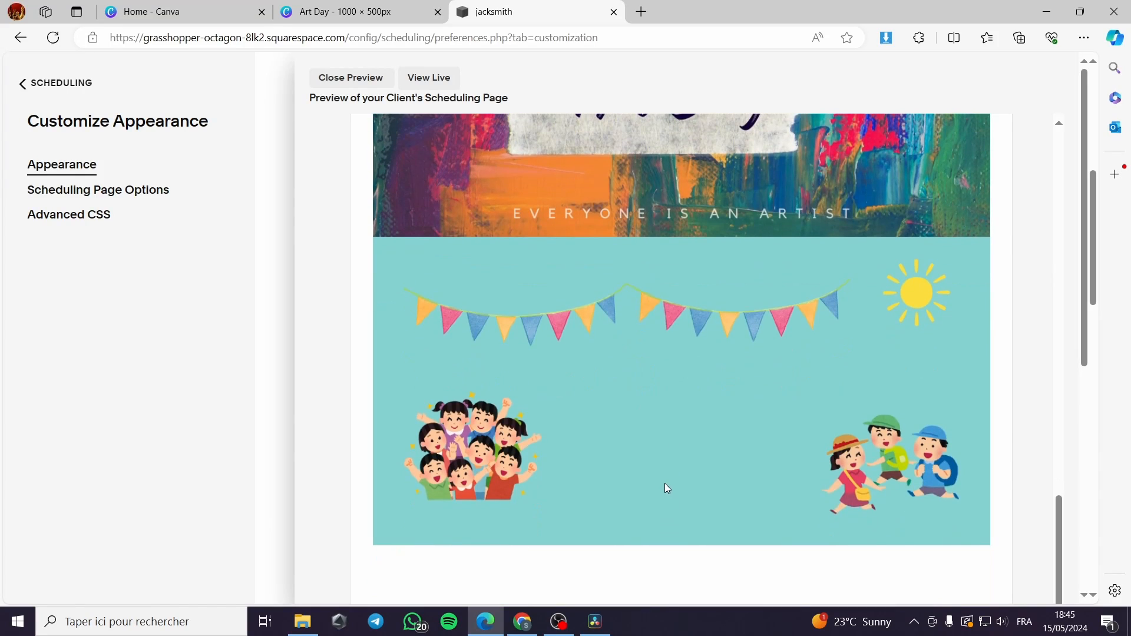
scroll(495, 285, up, 6)
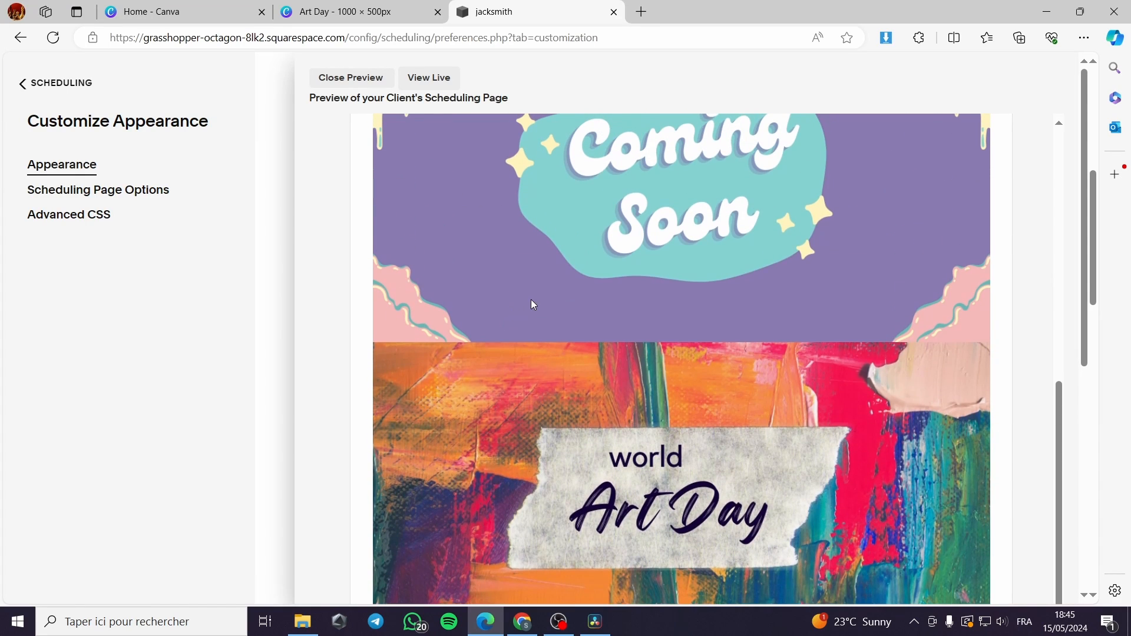
scroll(530, 306, up, 5)
scroll(601, 388, up, 1)
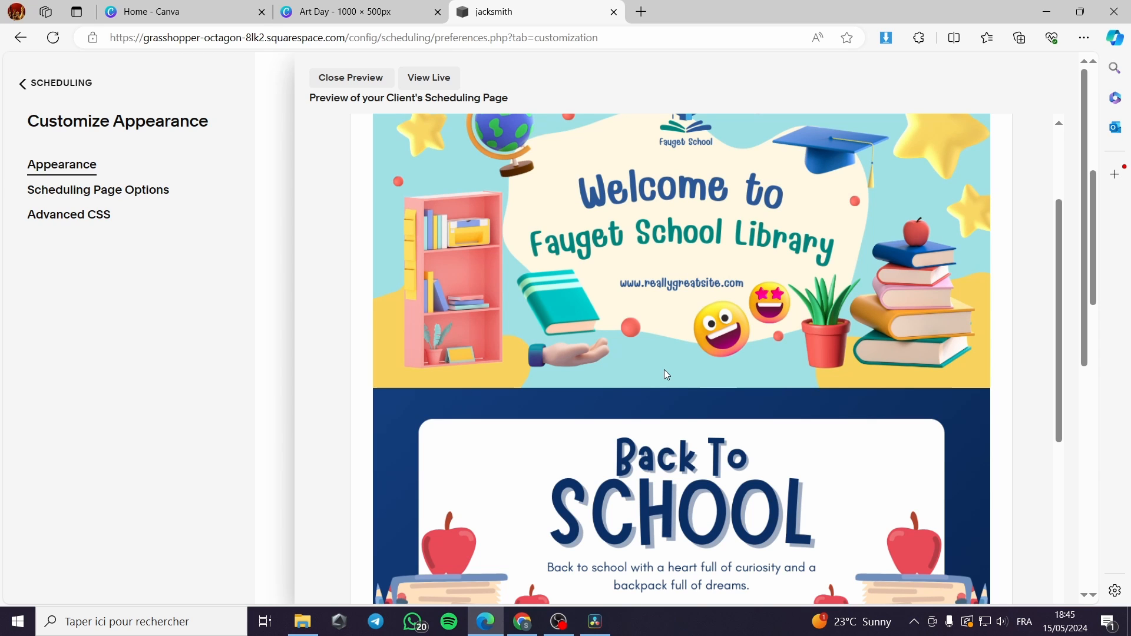
scroll(665, 372, down, 2)
scroll(667, 374, down, 15)
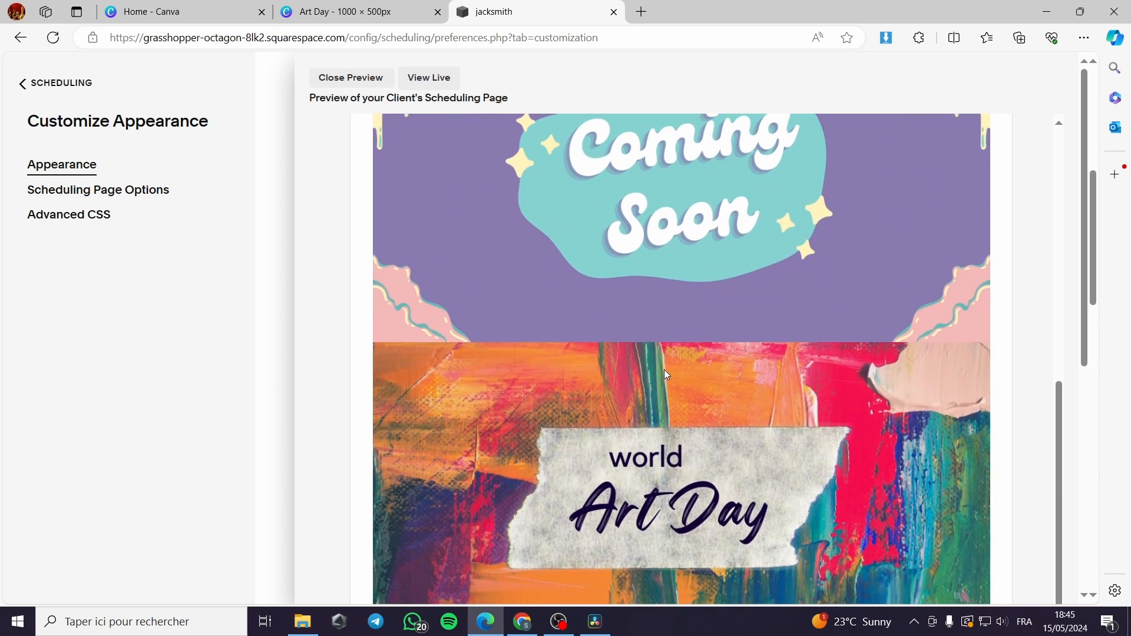
scroll(666, 374, down, 3)
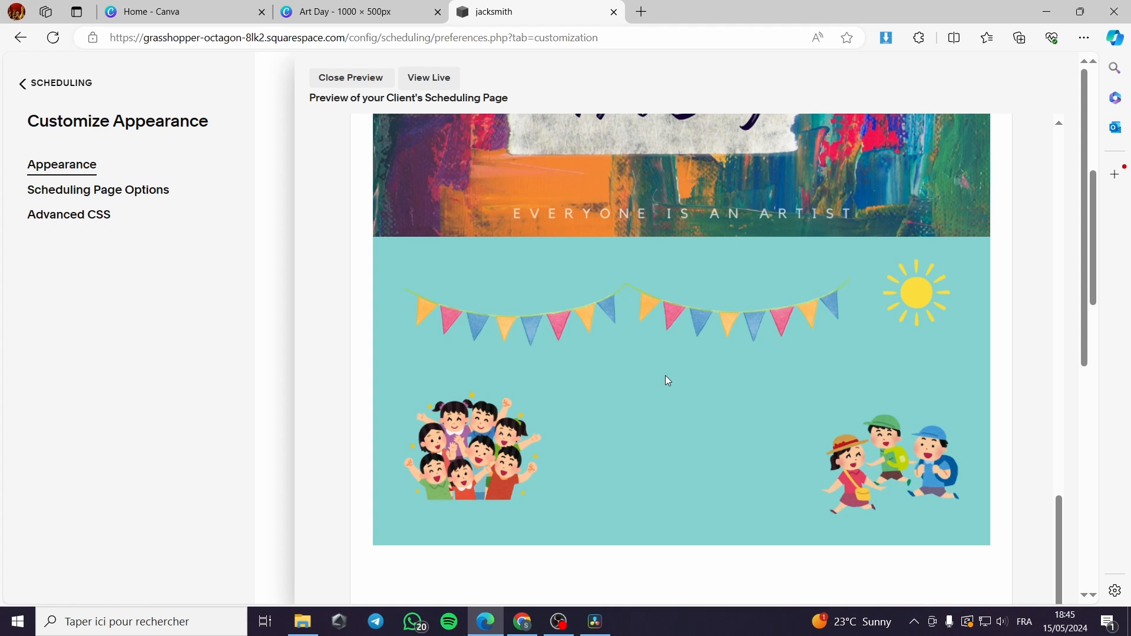
scroll(665, 375, up, 9)
scroll(665, 376, up, 6)
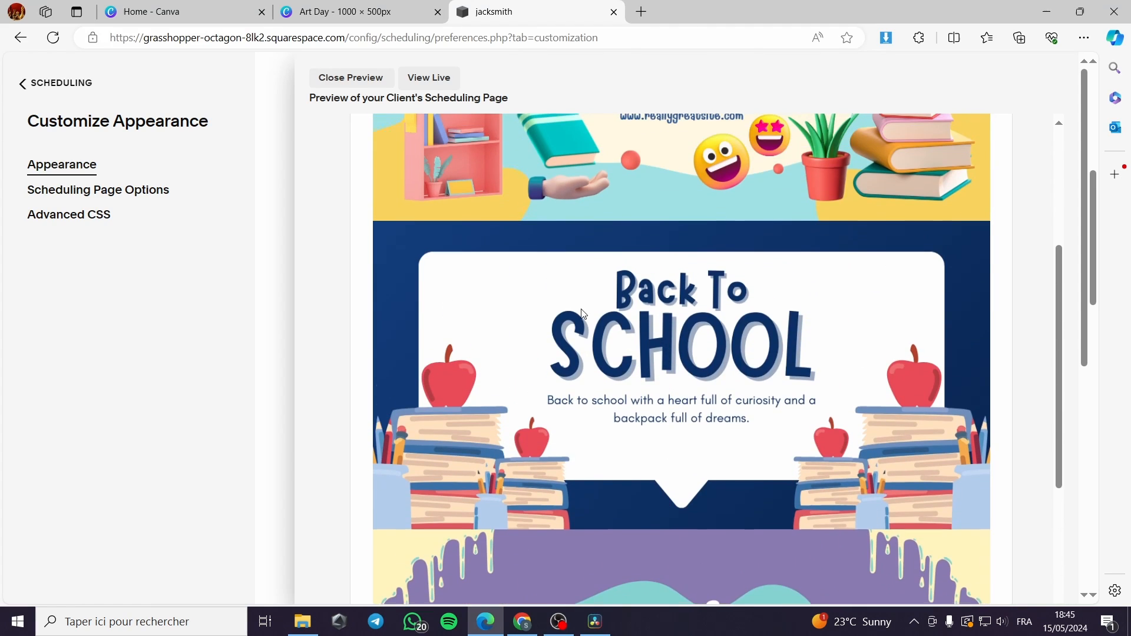
Step: Close the expanded preview and look through the small preview from the banners down to the appointment times
click(371, 79)
scroll(1002, 401, down, 8)
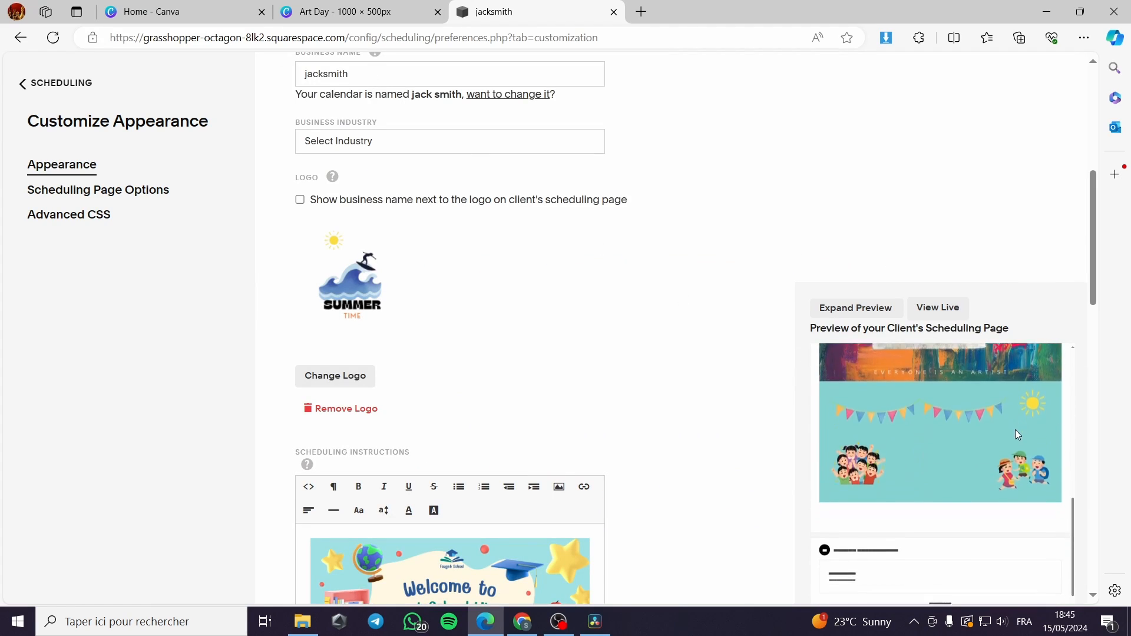
scroll(1016, 429, up, 4)
scroll(1015, 437, down, 6)
scroll(1007, 457, down, 3)
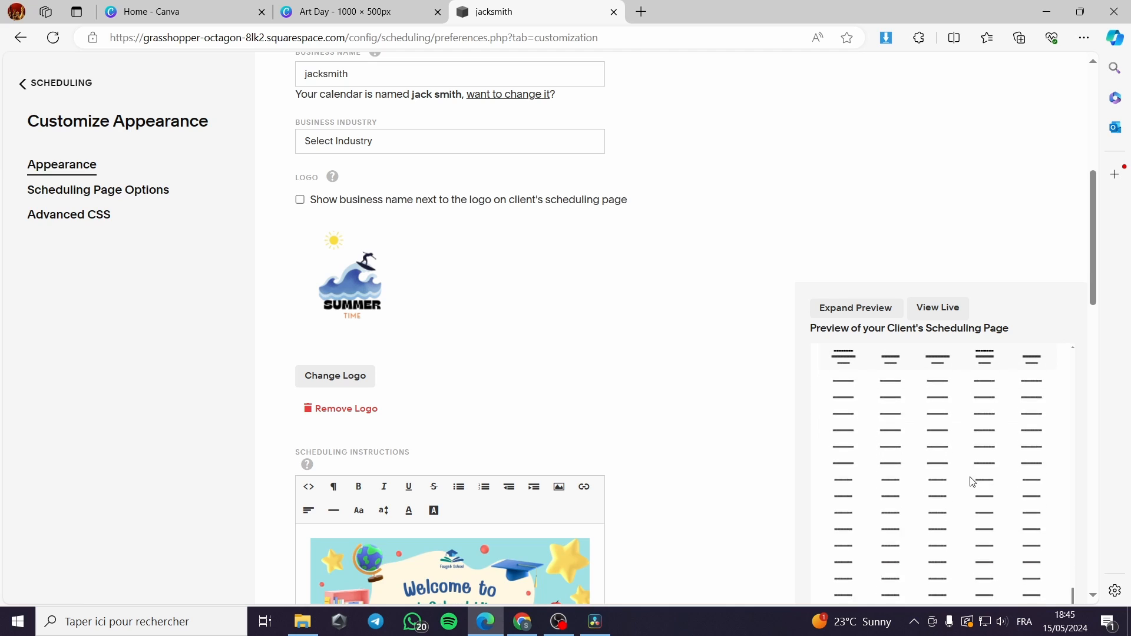
Step: Open the live scheduling page, look through its banners, and select the 9:00am slot on Thursday, May 16
click(953, 309)
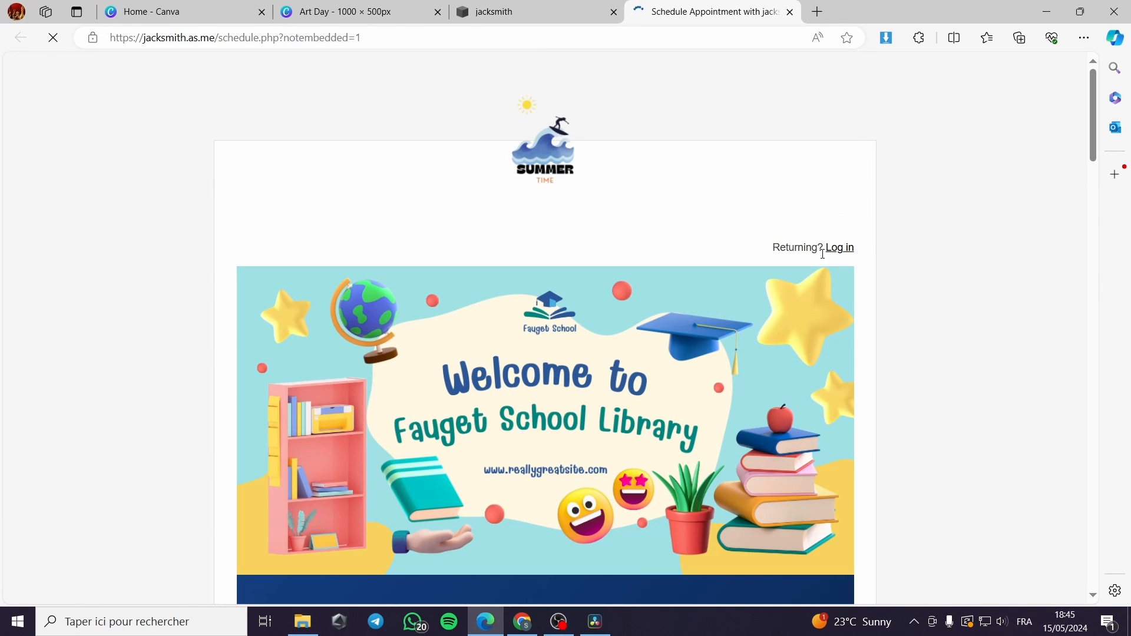
scroll(627, 193, down, 15)
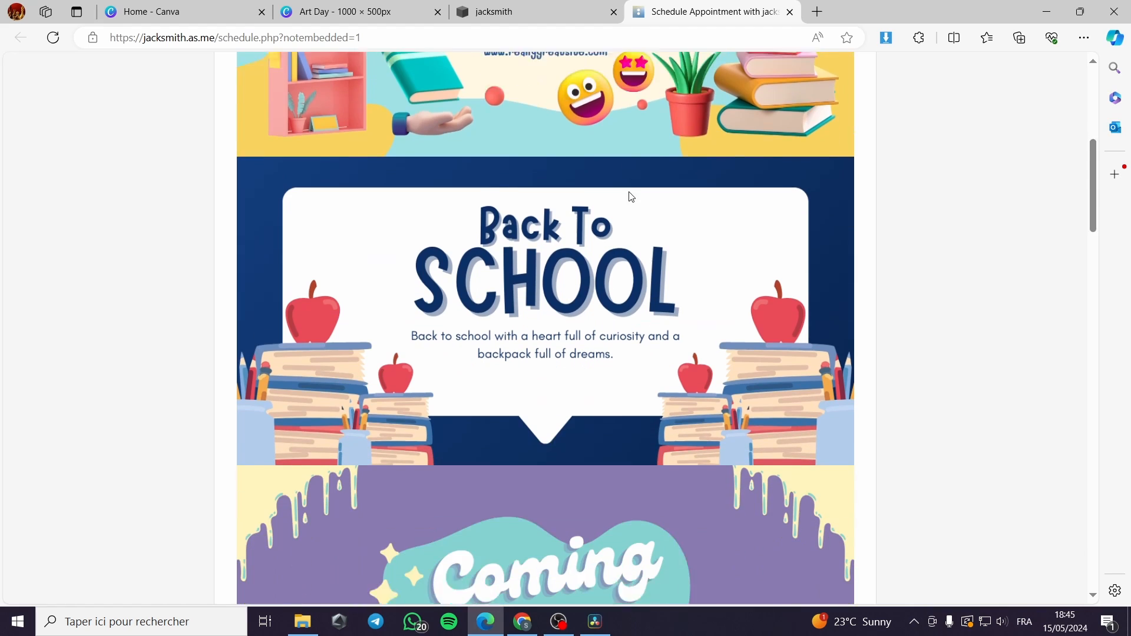
scroll(627, 192, down, 10)
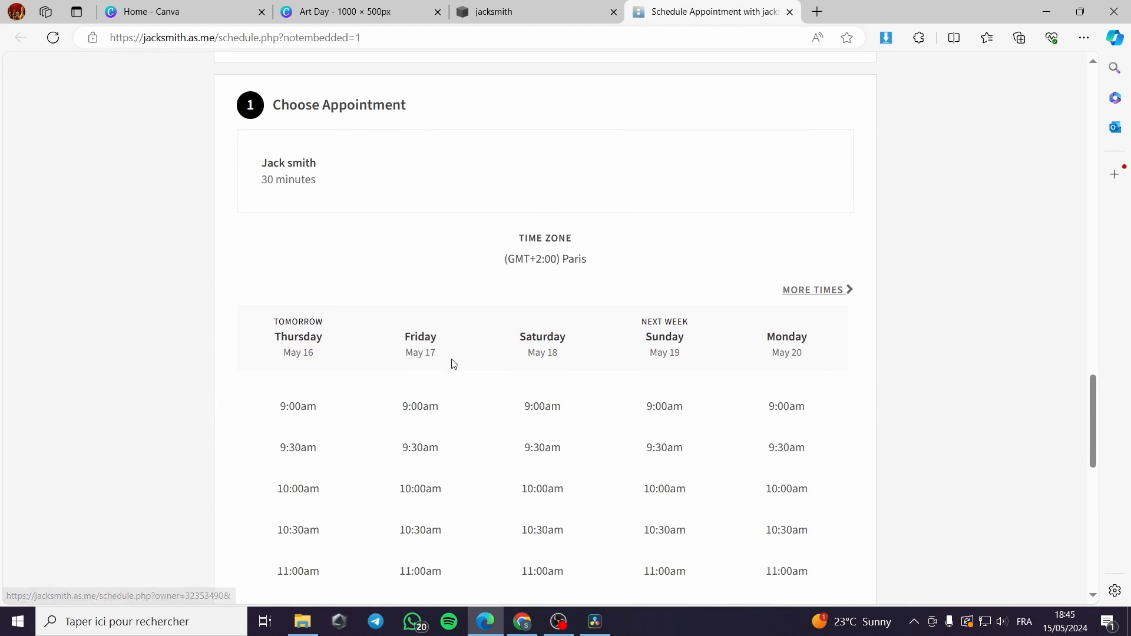
click(289, 412)
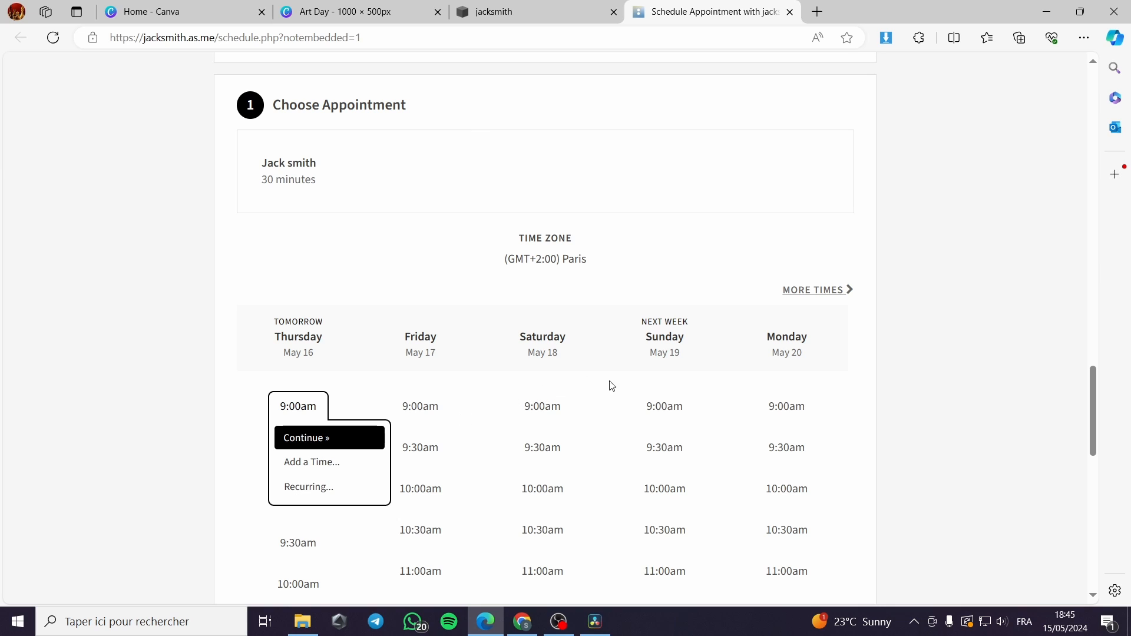
scroll(611, 386, down, 13)
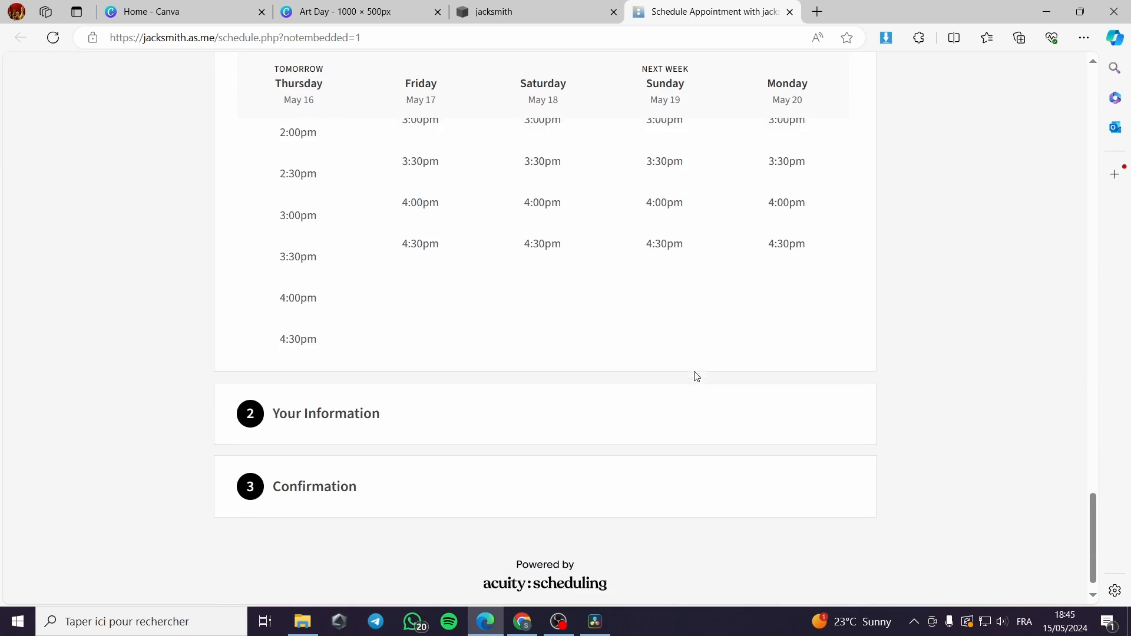
Step: Review the banners and logo on the live scheduling page again, and close the page
scroll(697, 377, up, 20)
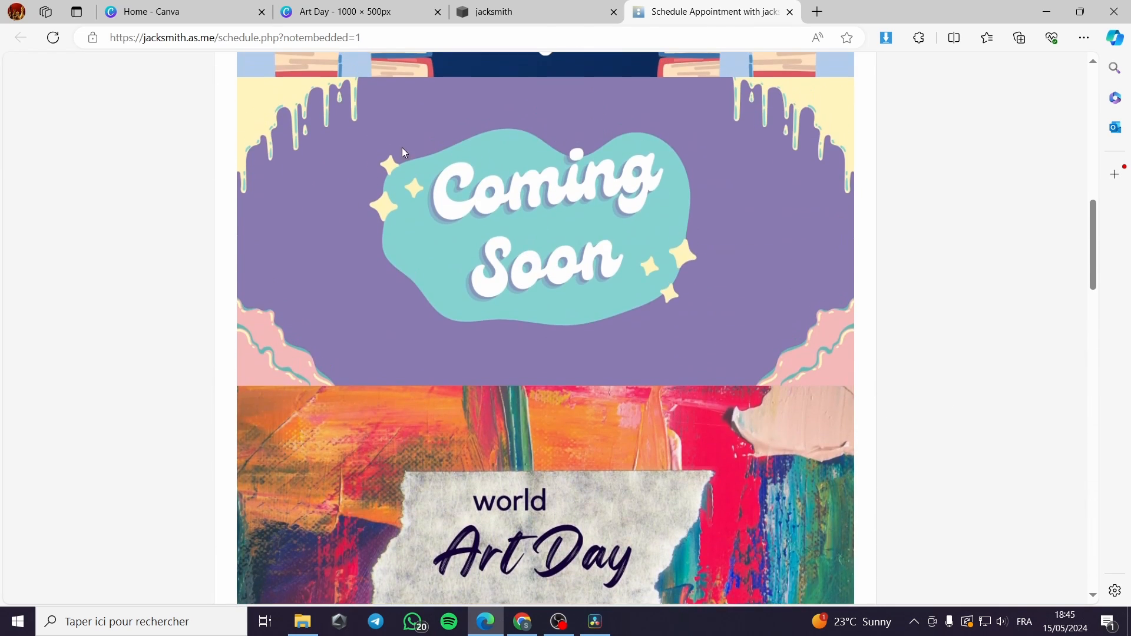
scroll(404, 153, up, 8)
scroll(609, 250, up, 5)
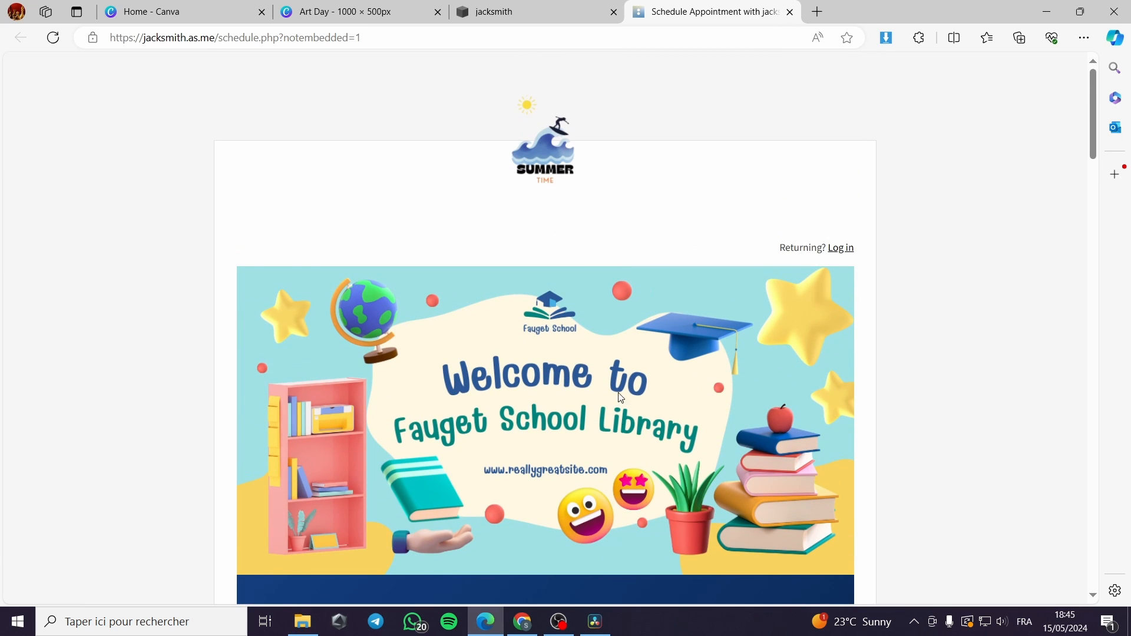
scroll(621, 397, down, 7)
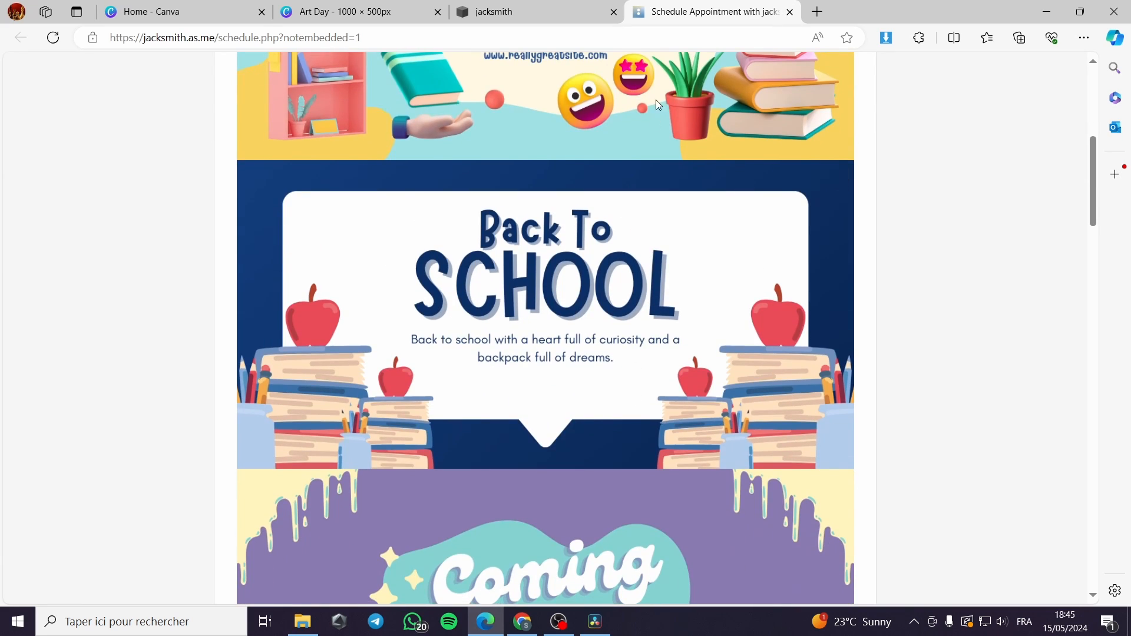
click(790, 12)
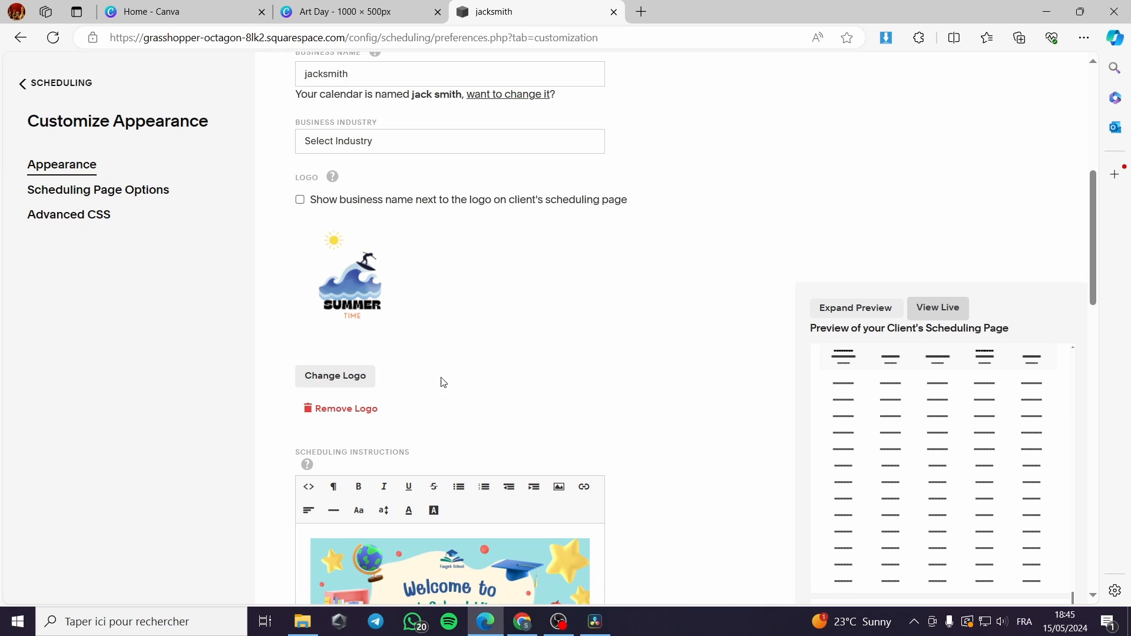
Step: Return to the Squarespace home dashboard, reopen Scheduling, and open the task for designing the scheduling page
click(18, 88)
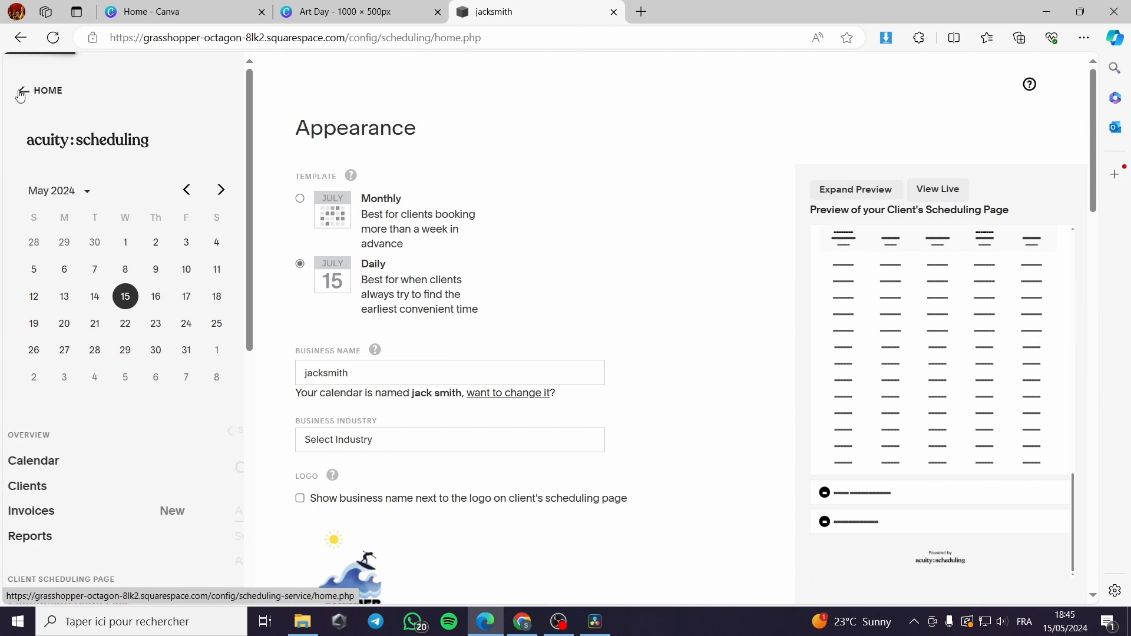
click(22, 92)
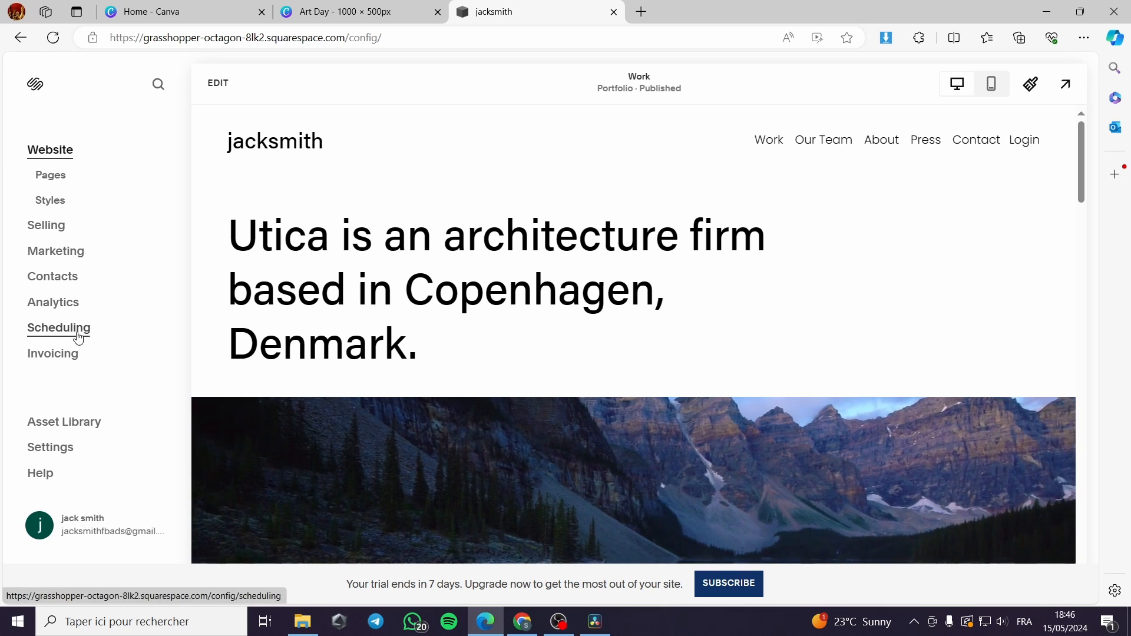
click(50, 337)
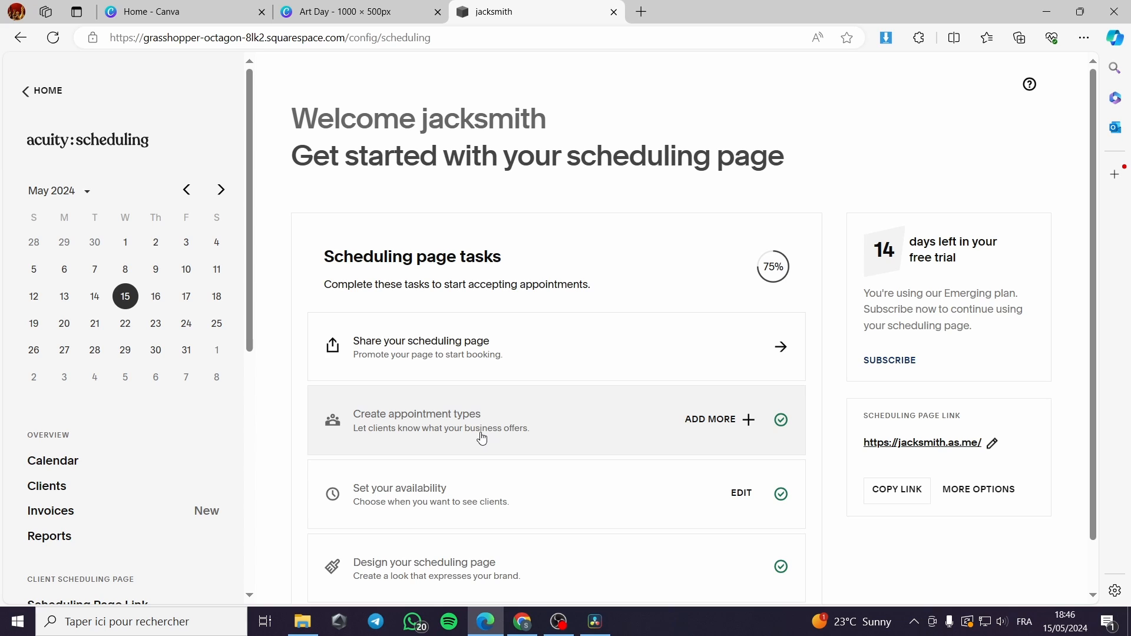
scroll(482, 439, down, 1)
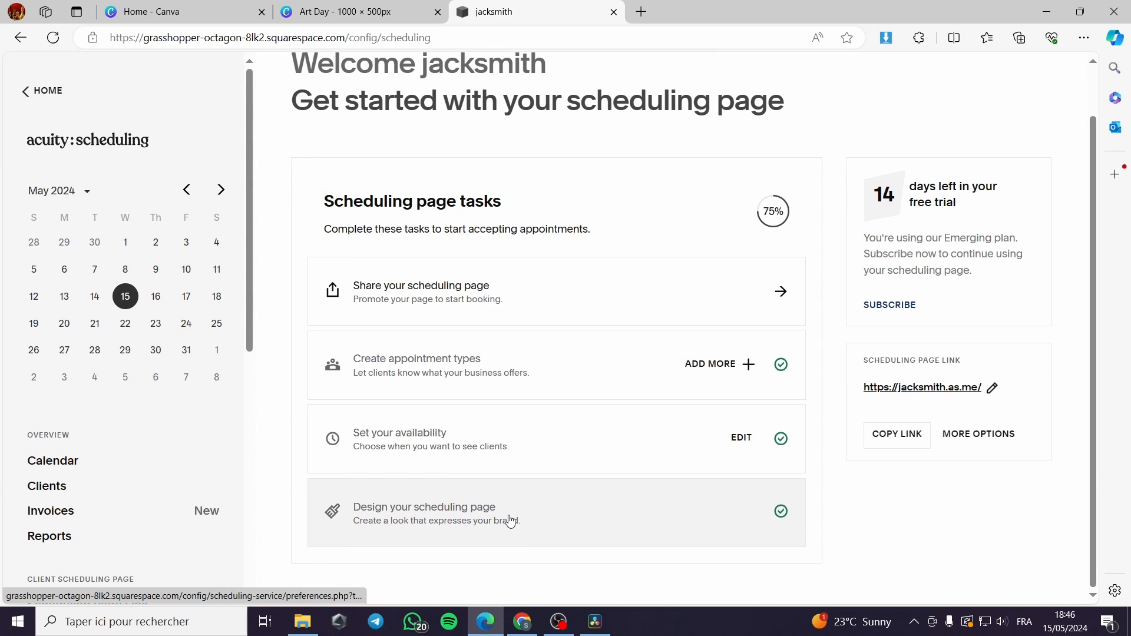
click(510, 521)
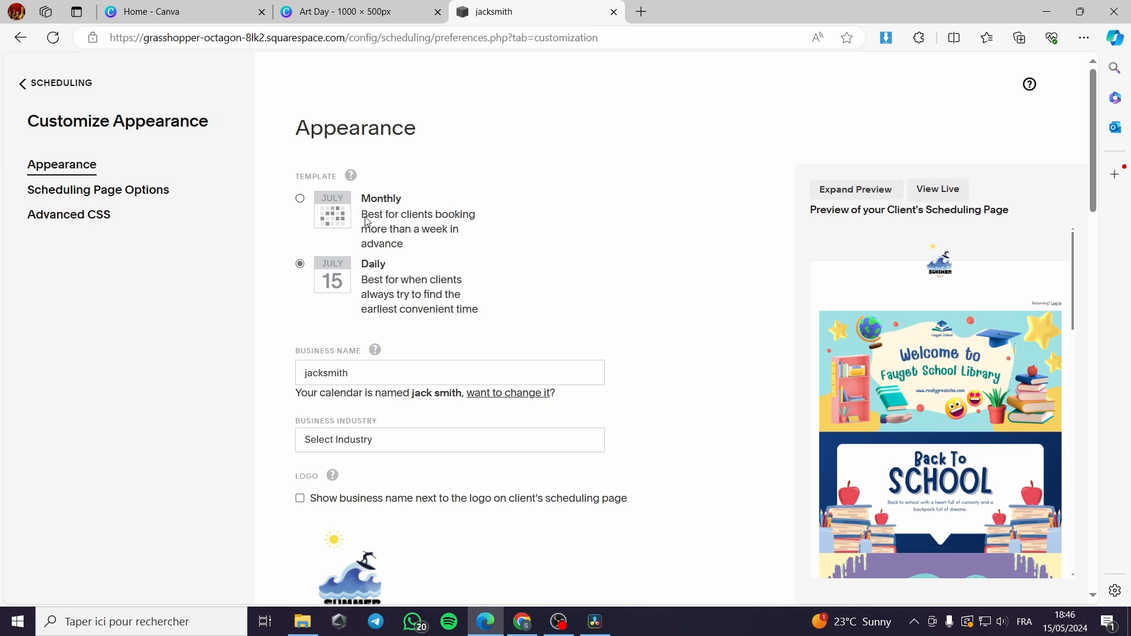
Step: Set the business industry to Bakery in the appearance settings
scroll(354, 259, down, 2)
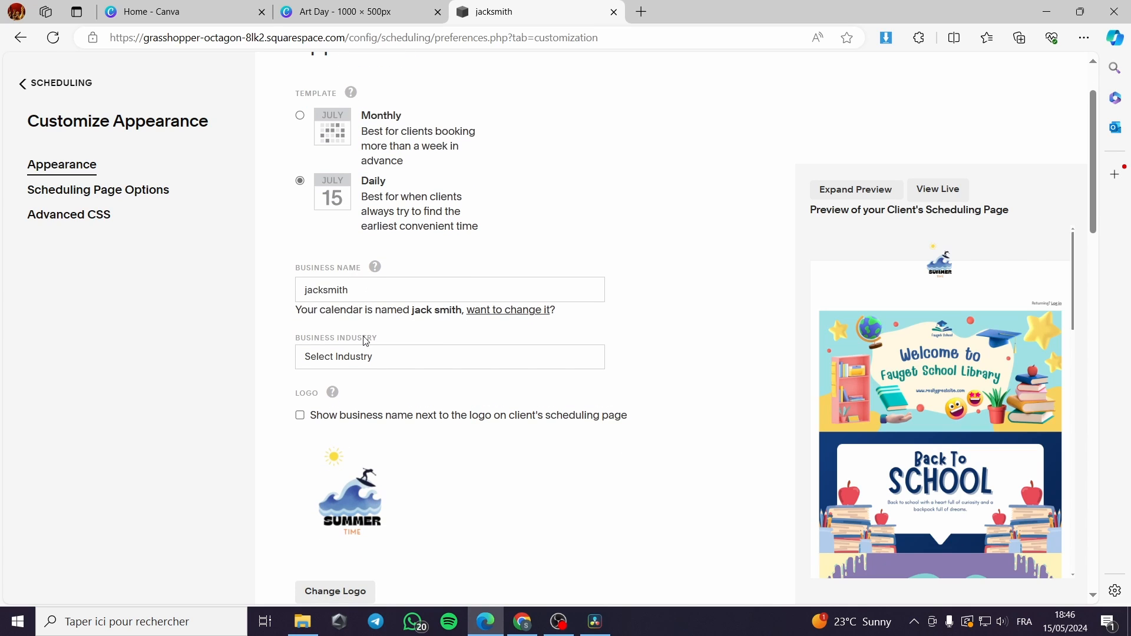
scroll(384, 356, down, 2)
click(386, 276)
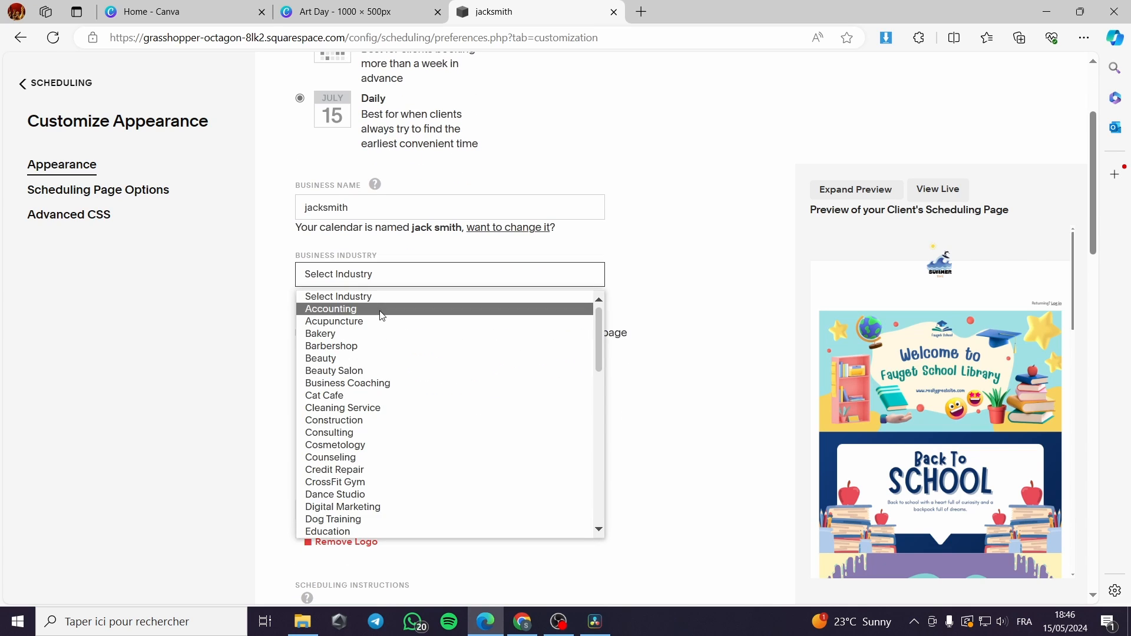
click(378, 334)
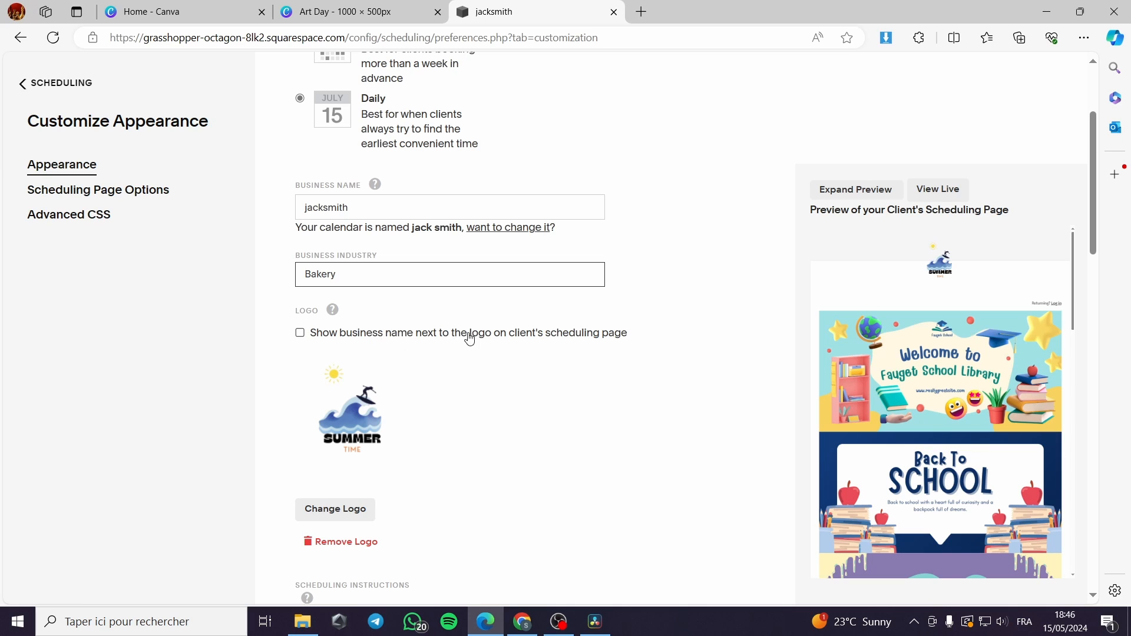
Step: Examine the logo settings and the stacked banners in the scheduling instructions editor
scroll(469, 339, down, 2)
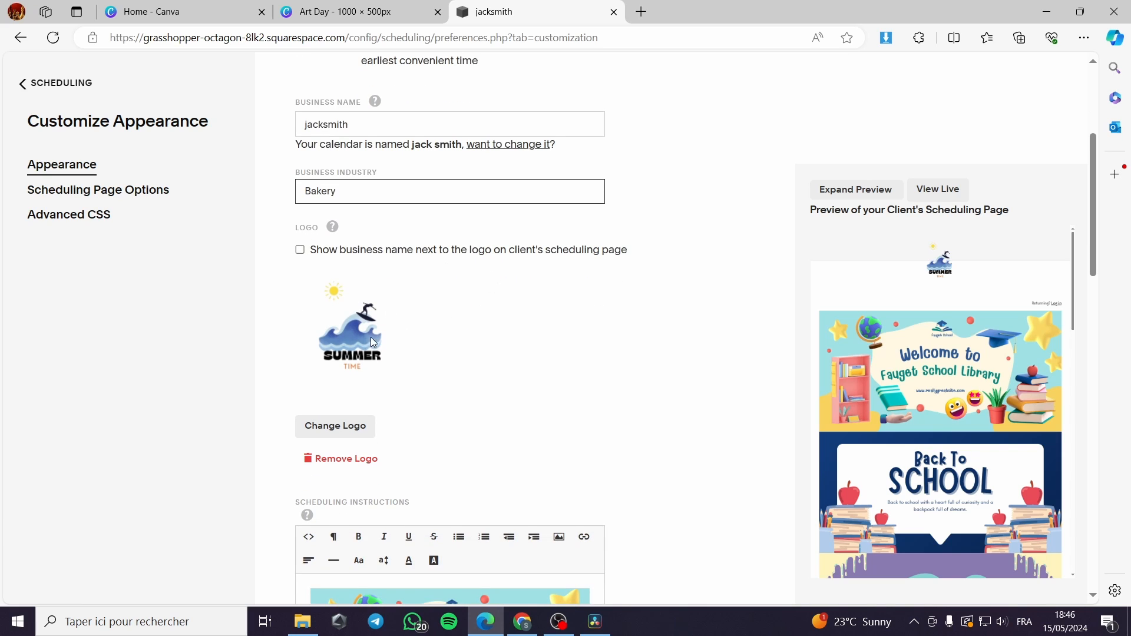
scroll(353, 339, down, 2)
scroll(354, 389, down, 4)
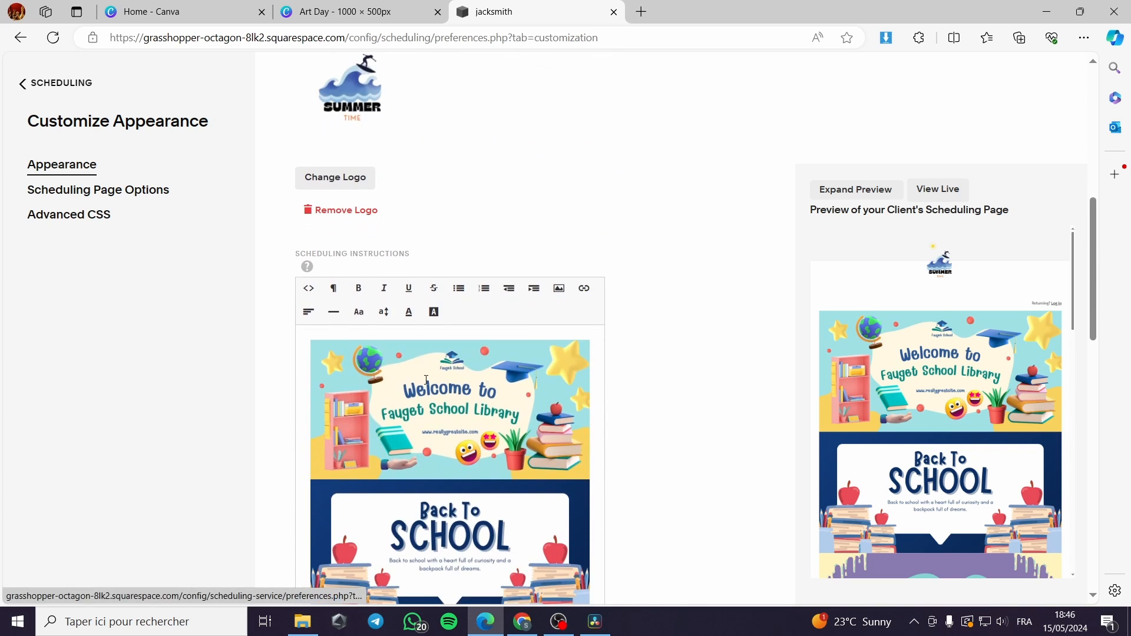
scroll(401, 350, down, 2)
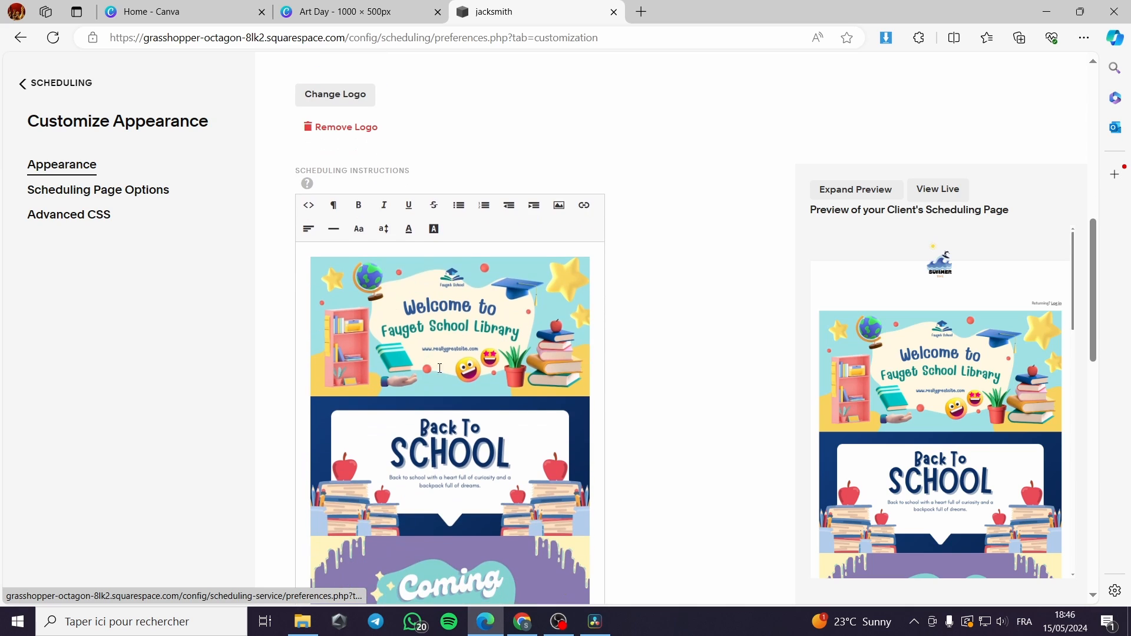
scroll(575, 239, up, 2)
scroll(566, 320, down, 2)
scroll(566, 320, down, 3)
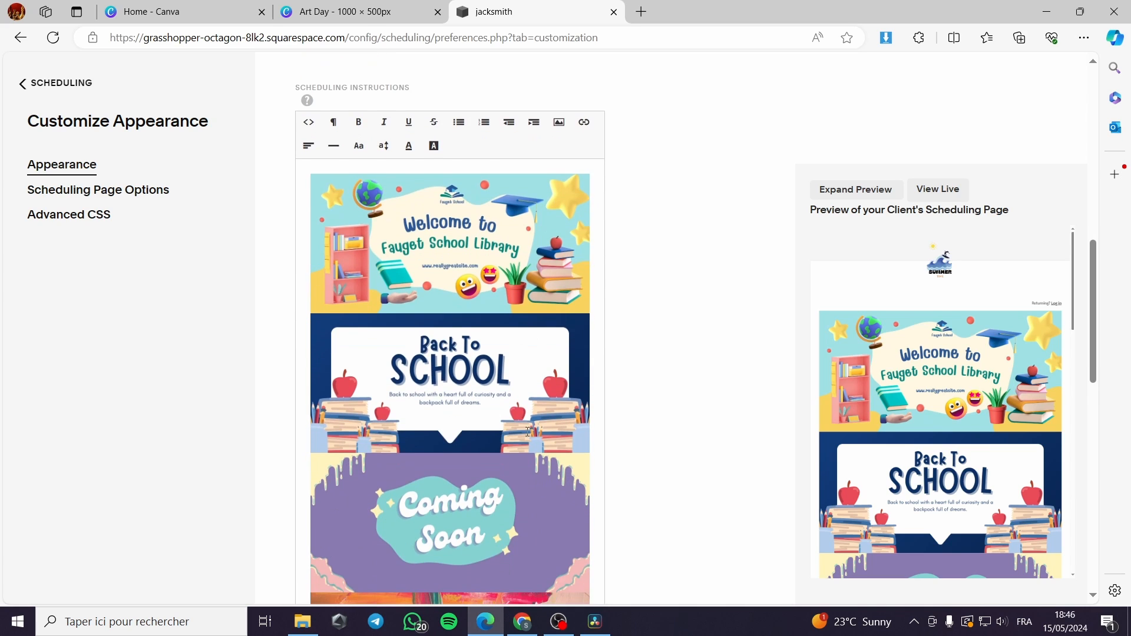
scroll(528, 423, up, 3)
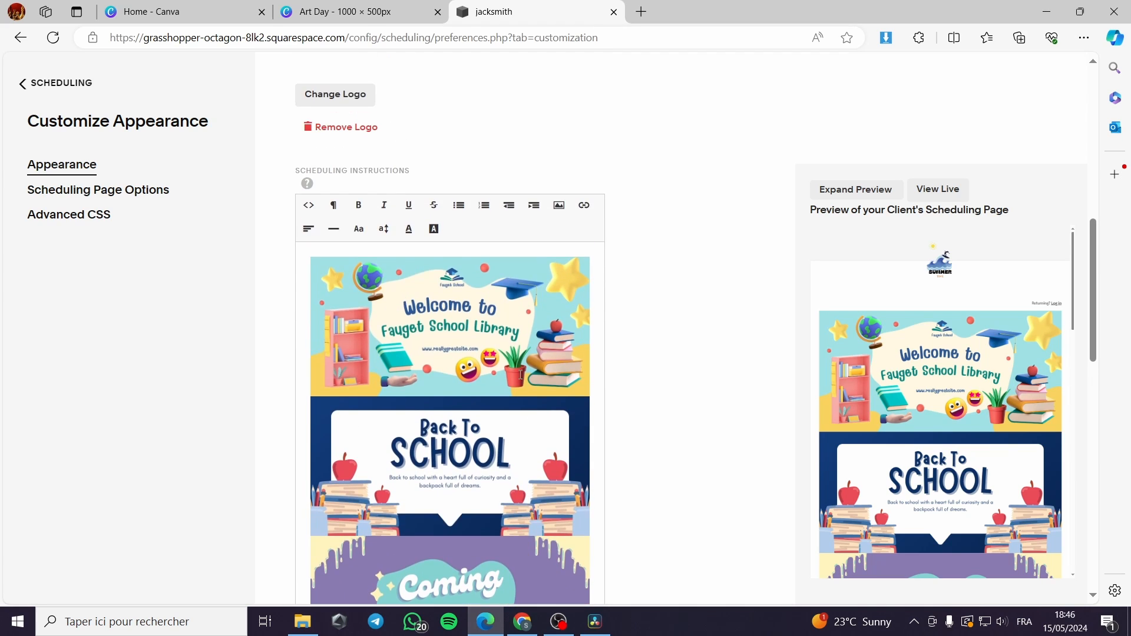
click(560, 215)
click(377, 349)
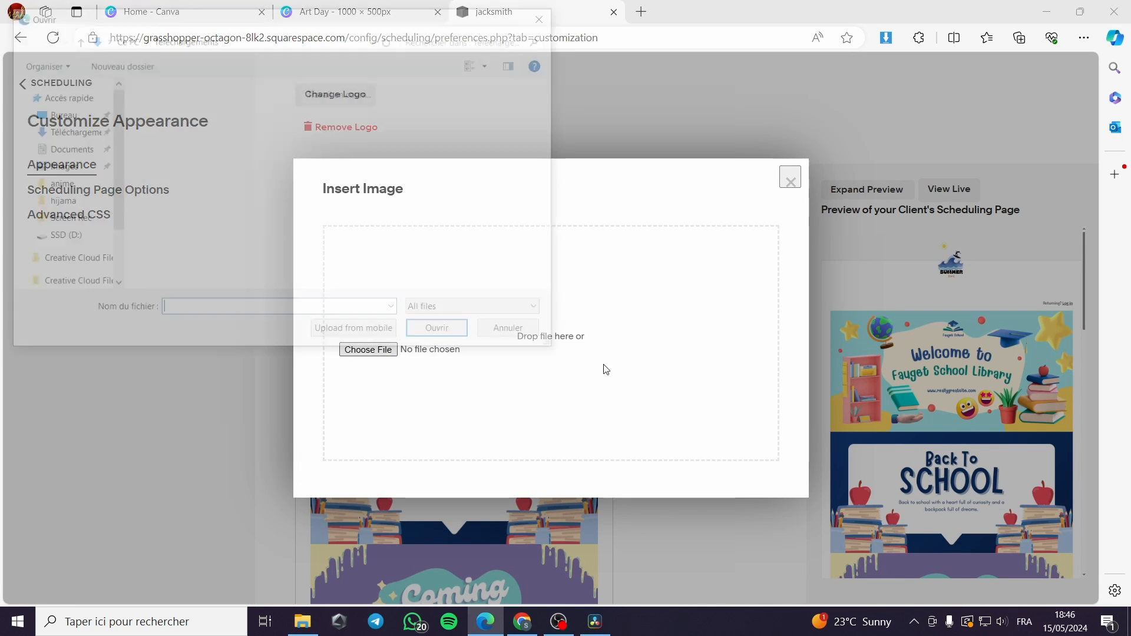
click(548, 15)
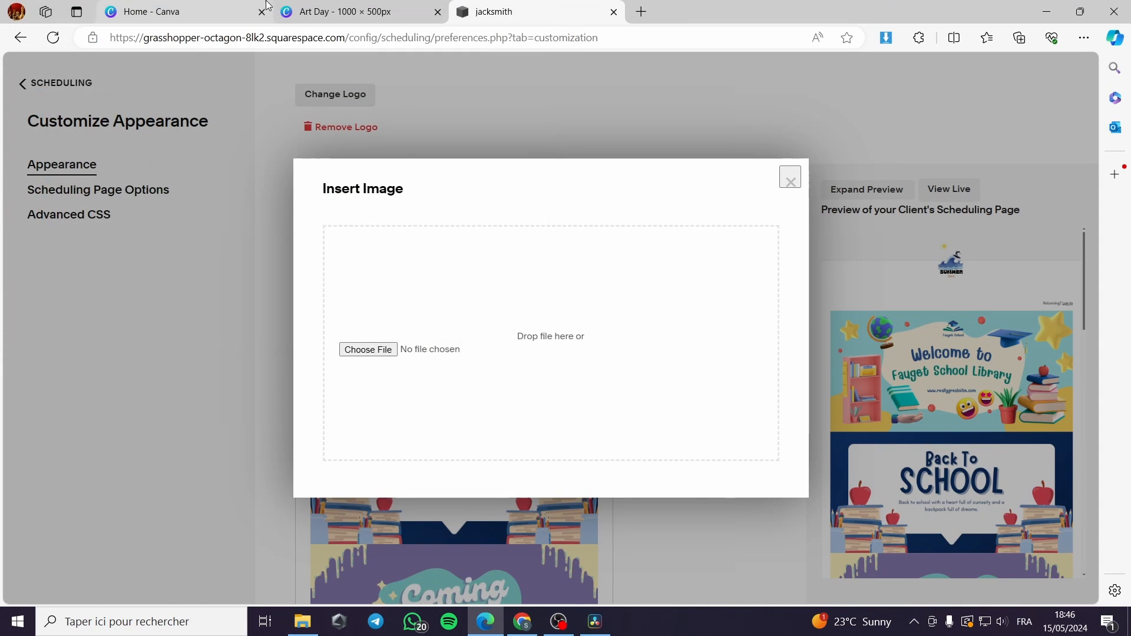
Step: Switch to the Art Day 1000 × 500 px design in Canva
click(352, 7)
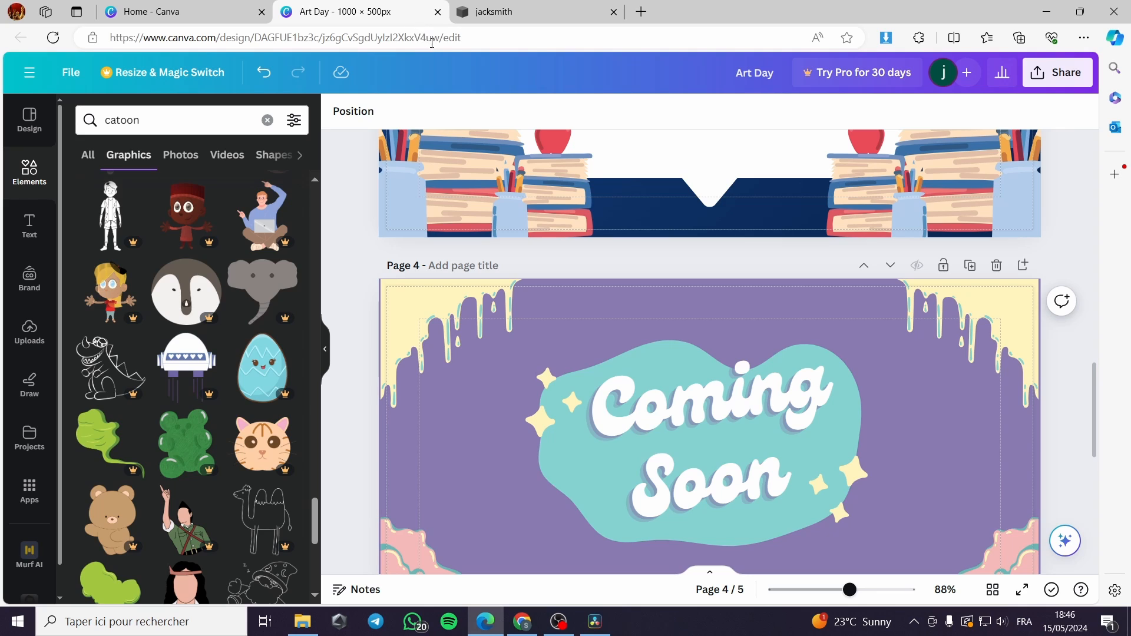